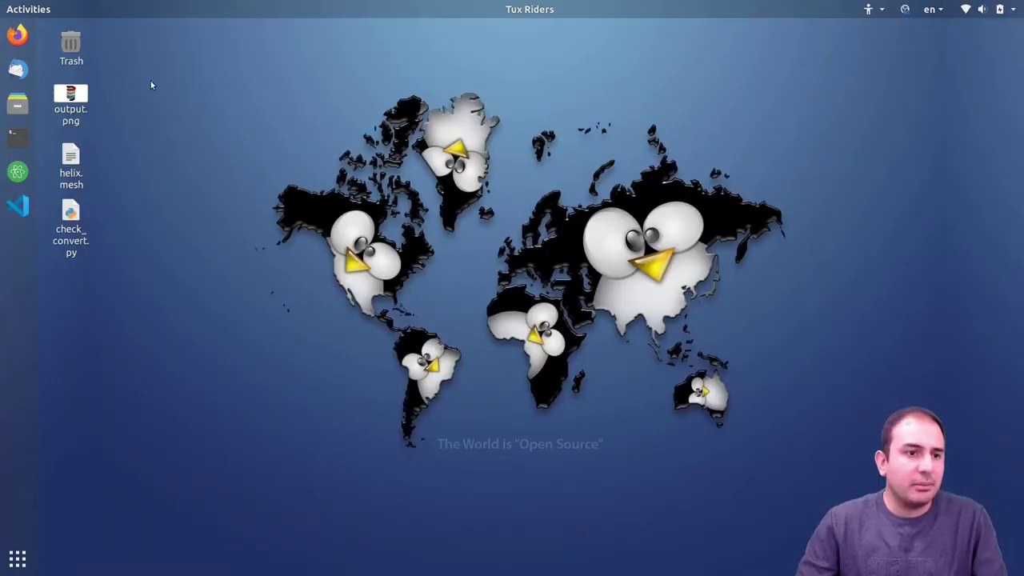
- Open output.png from the desktop in Image Viewer to show the colour-graded helix render
double_click(70, 100)
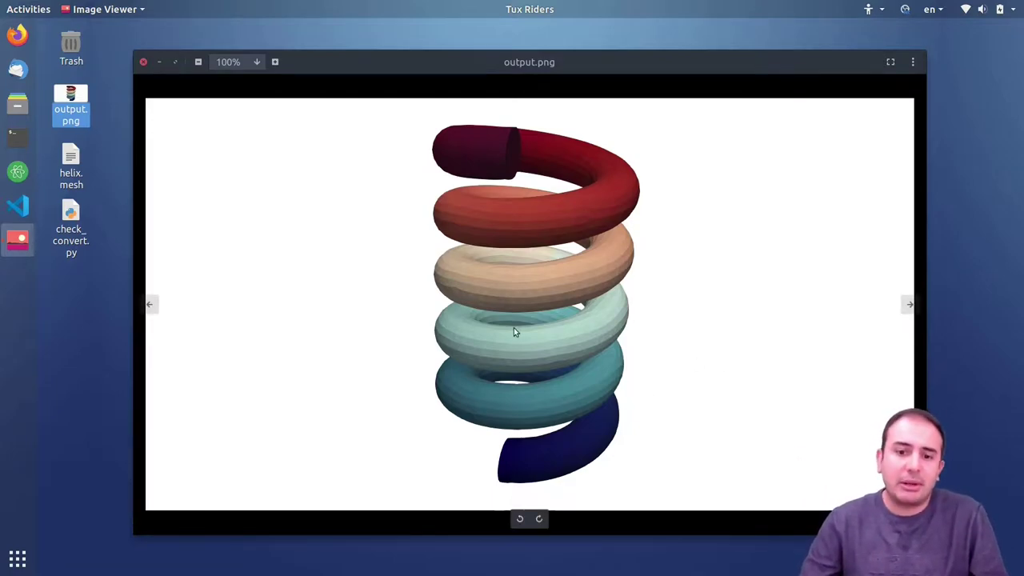
- Close the helix image and launch a new Firefox private window
left_click(144, 62)
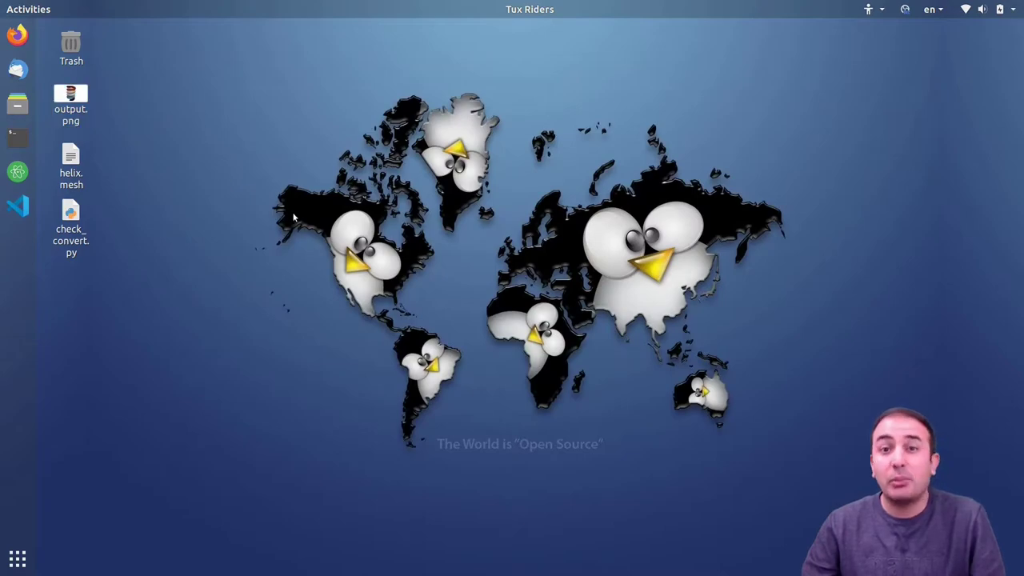
right_click(11, 38)
left_click(98, 46)
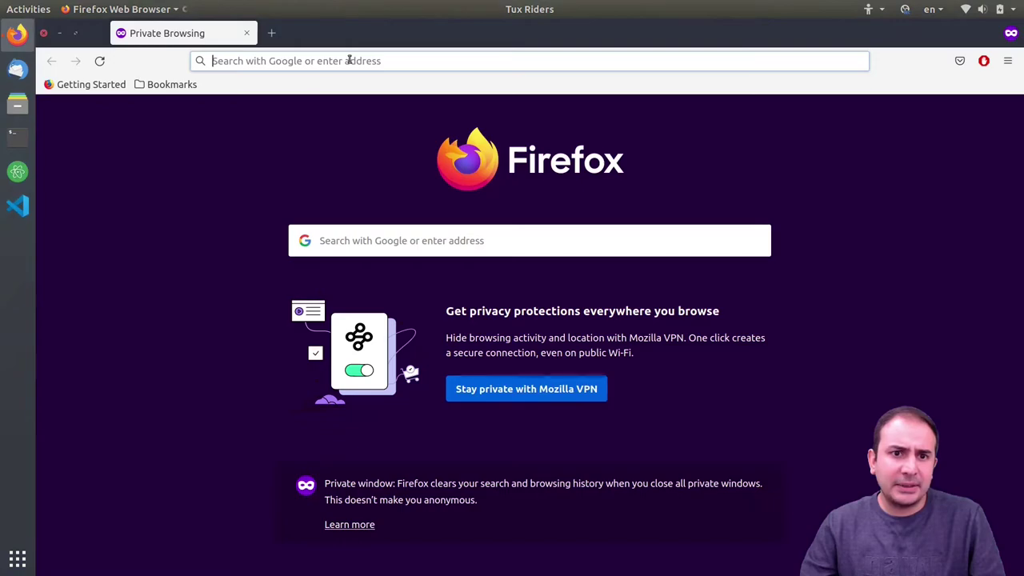
- Search Google for 'fenics', accept cookies, and open the FEniCS Project homepage
left_click(331, 57)
type("fenics")
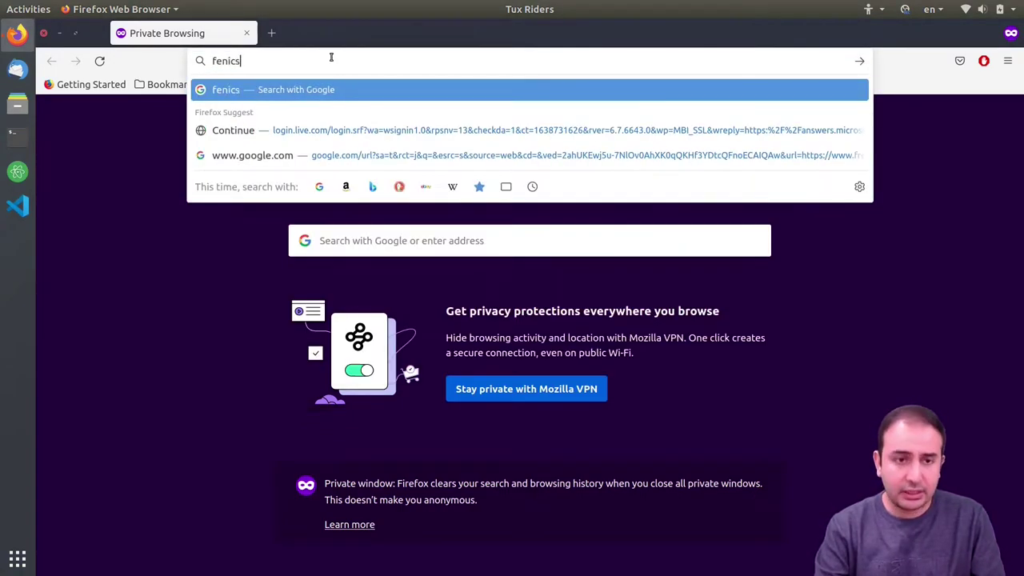
key("Return")
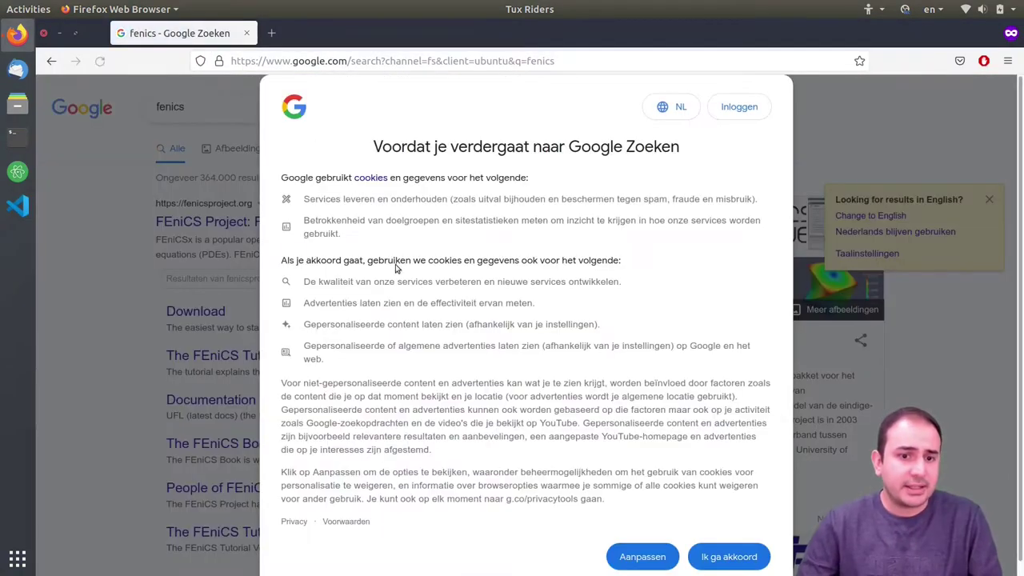
left_click(697, 552)
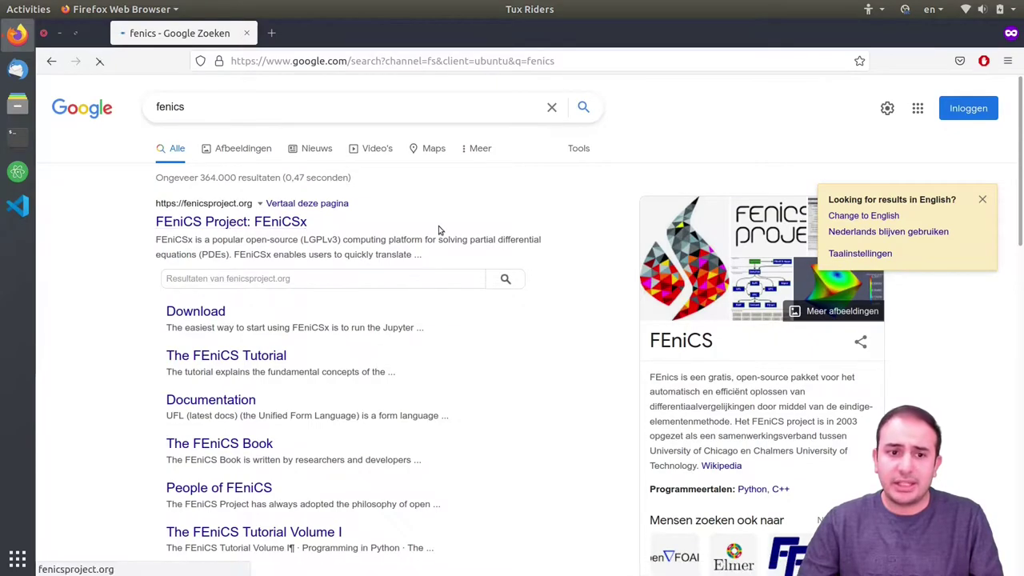
left_click(231, 224)
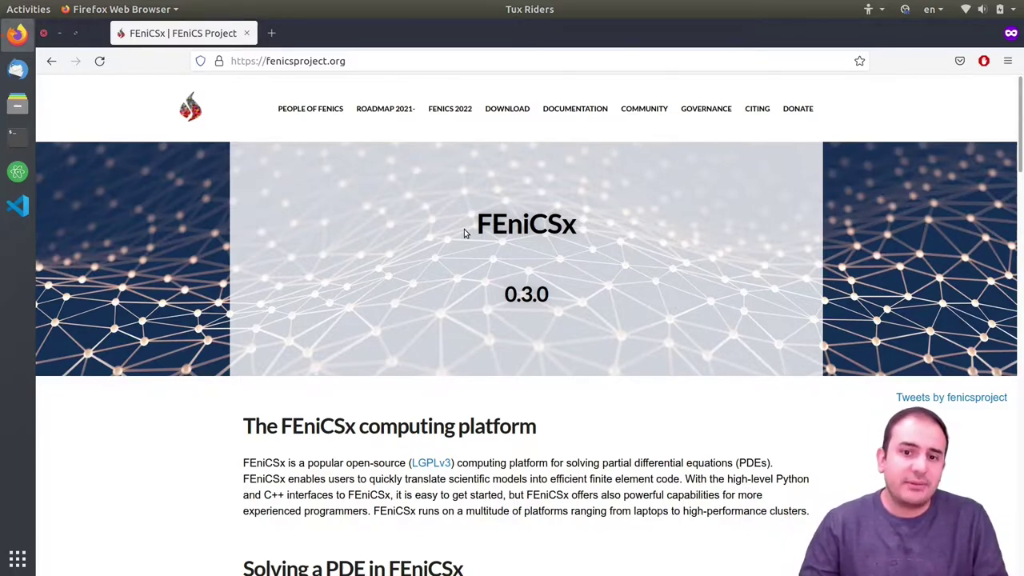
- Browse the FEniCSx homepage, highlighting the x in its title, then go to the Download page
left_click_drag(563, 226, 574, 227)
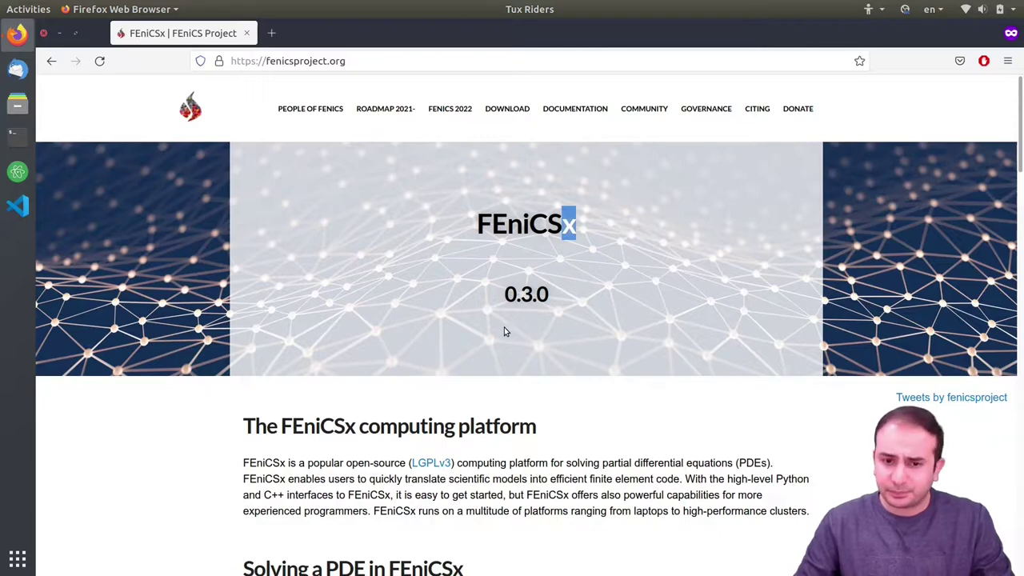
scroll(504, 328, "down", 5)
scroll(590, 317, "down", 3)
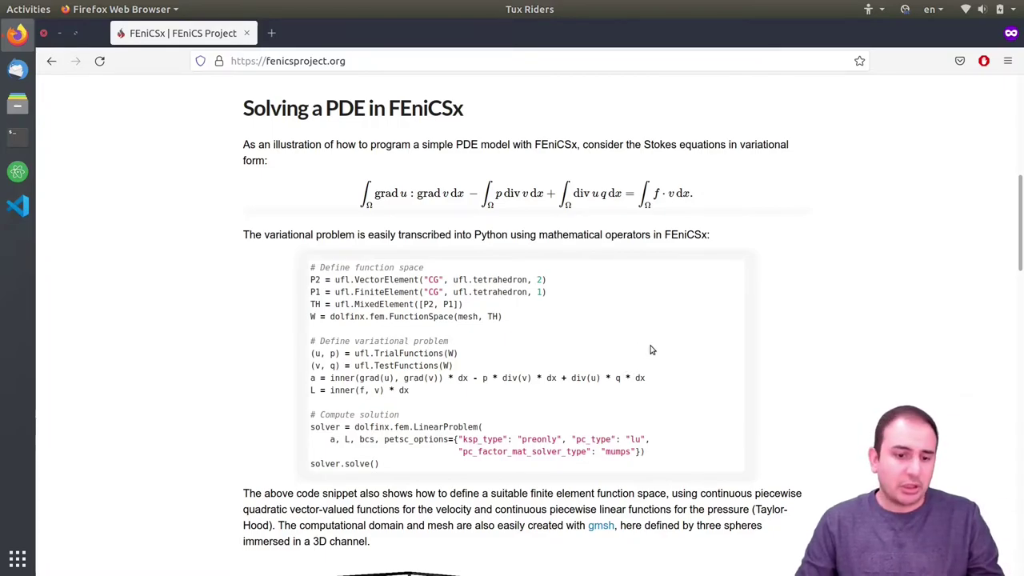
scroll(650, 360, "down", 7)
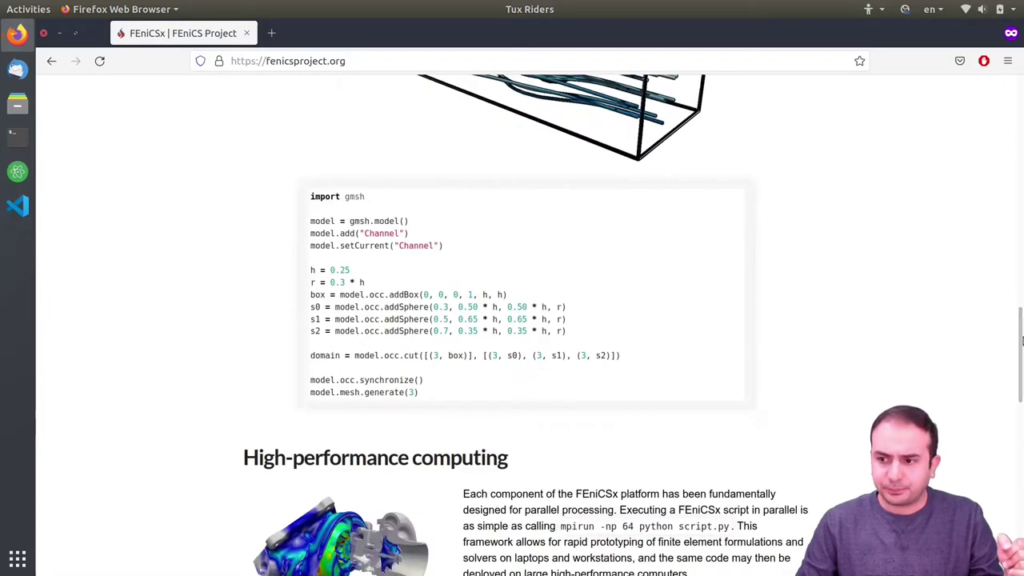
scroll(1023, 340, "down", 6)
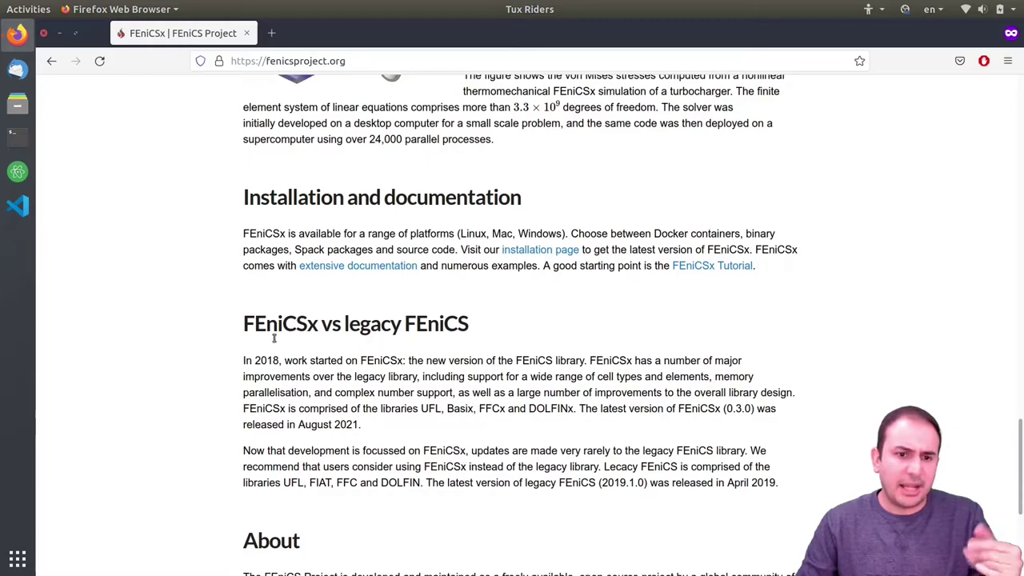
scroll(429, 396, "down", 4)
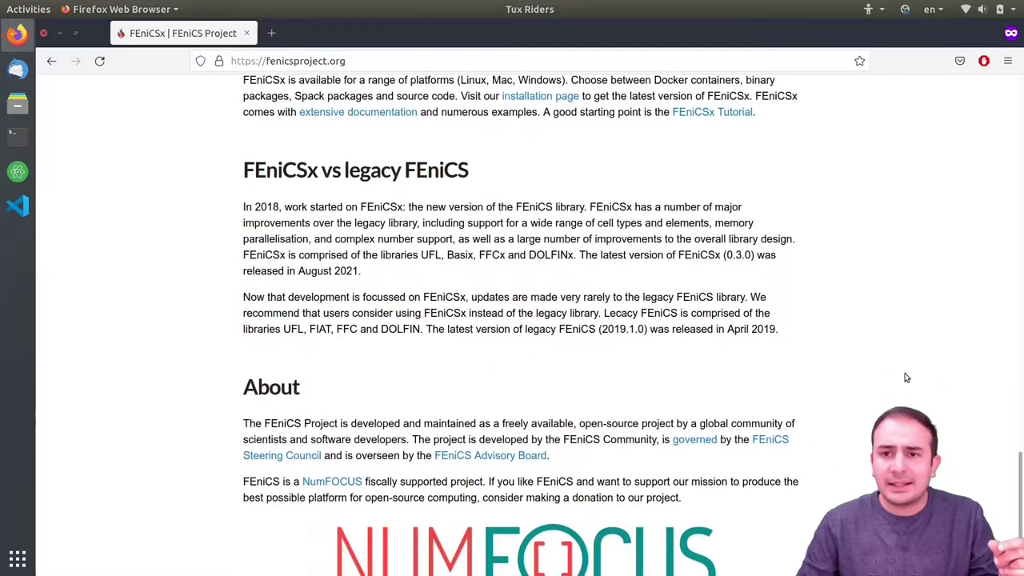
scroll(1021, 389, "up", 6)
scroll(1020, 389, "up", 10)
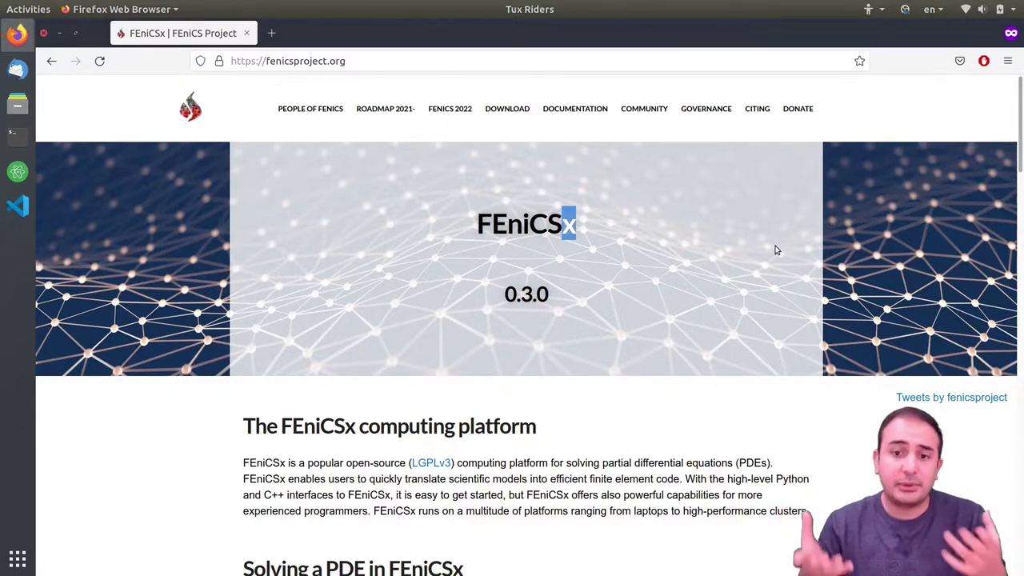
left_click(542, 204)
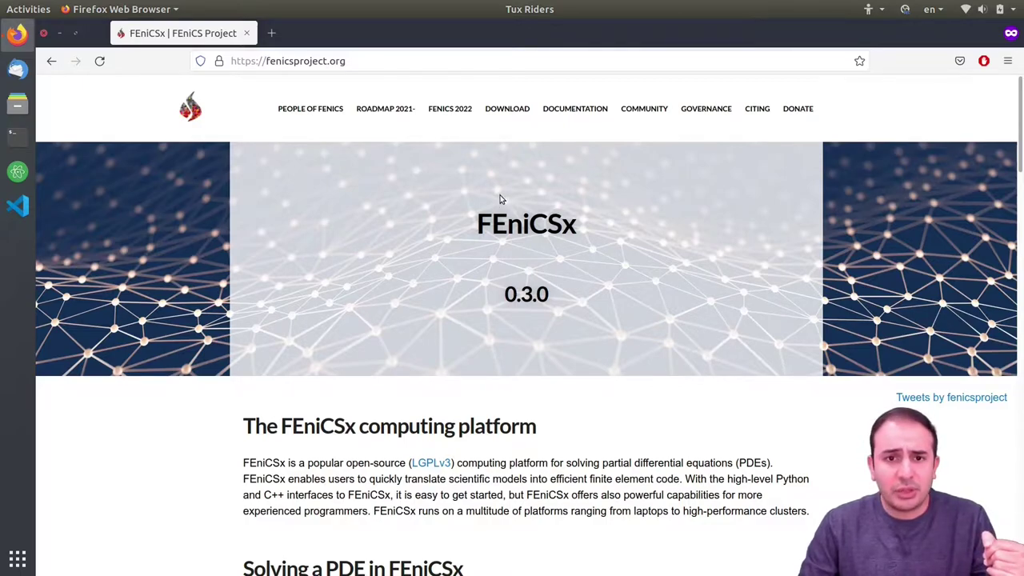
left_click(497, 108)
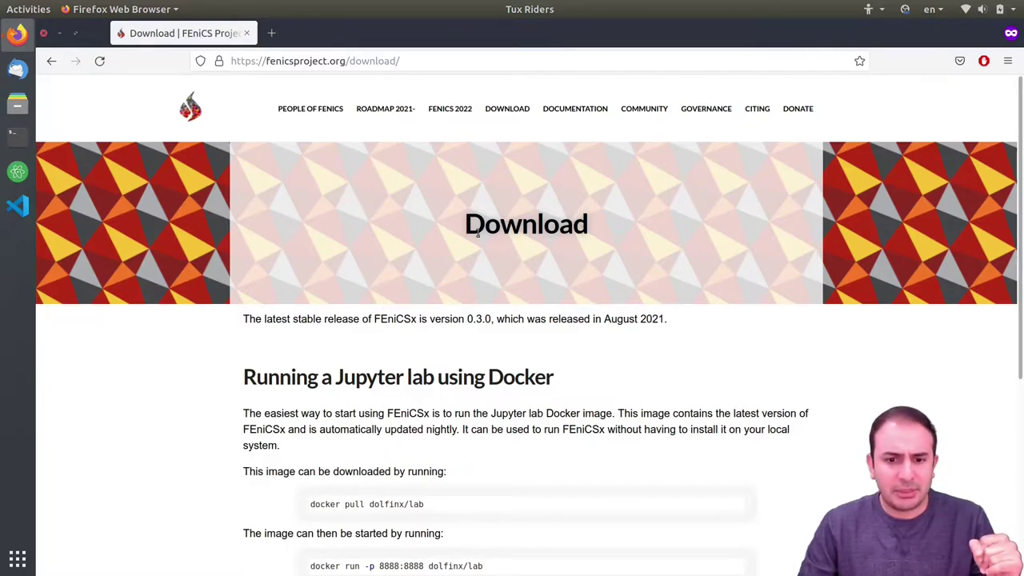
- Follow the Legacy FEniCS link to its installation instructions
scroll(478, 232, "down", 2)
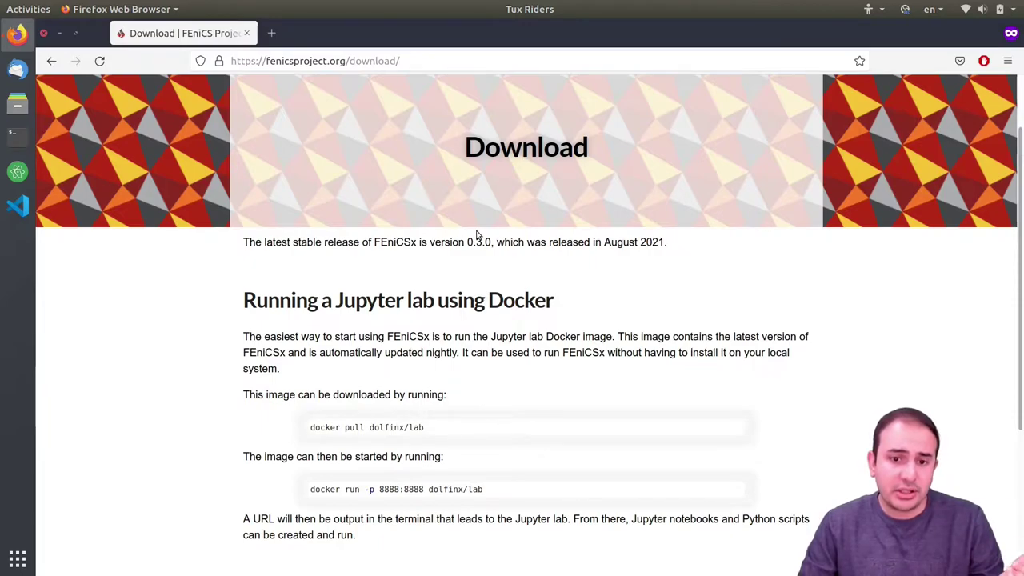
scroll(480, 235, "down", 5)
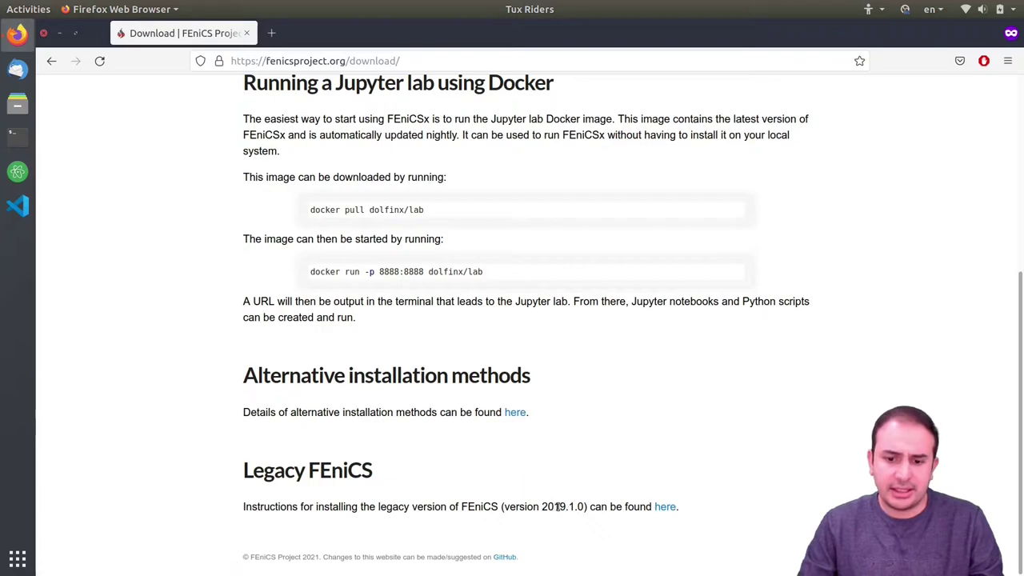
left_click(667, 508)
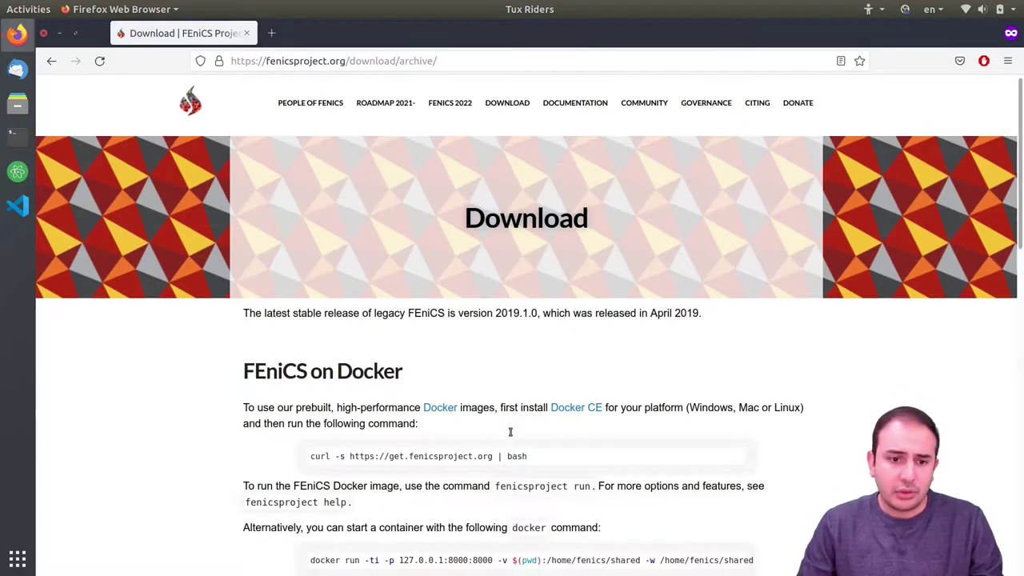
- Scroll to the legacy page's Ubuntu commands and bring up a new Terminal window
scroll(404, 248, "down", 3)
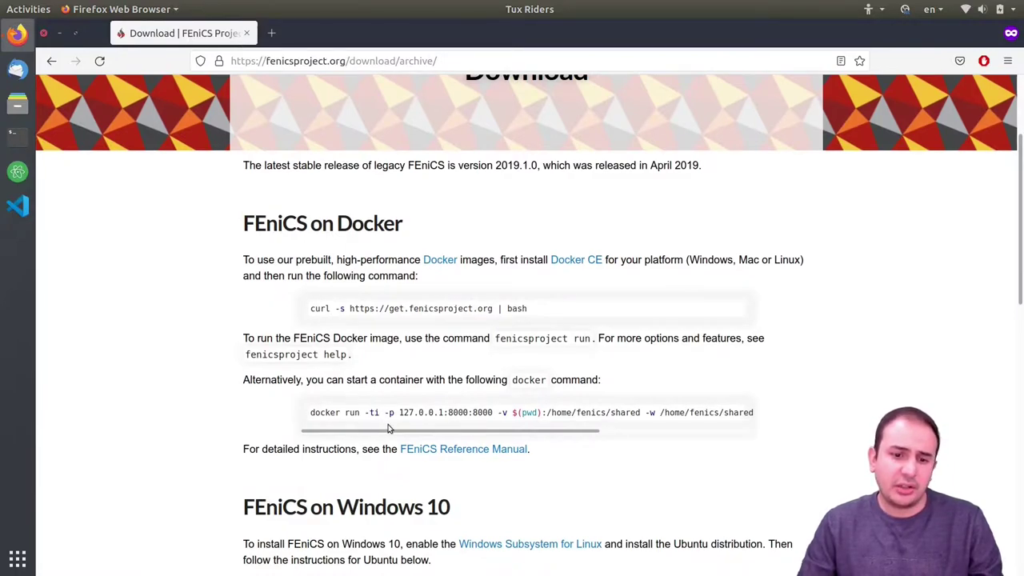
left_click_drag(402, 437, 302, 411)
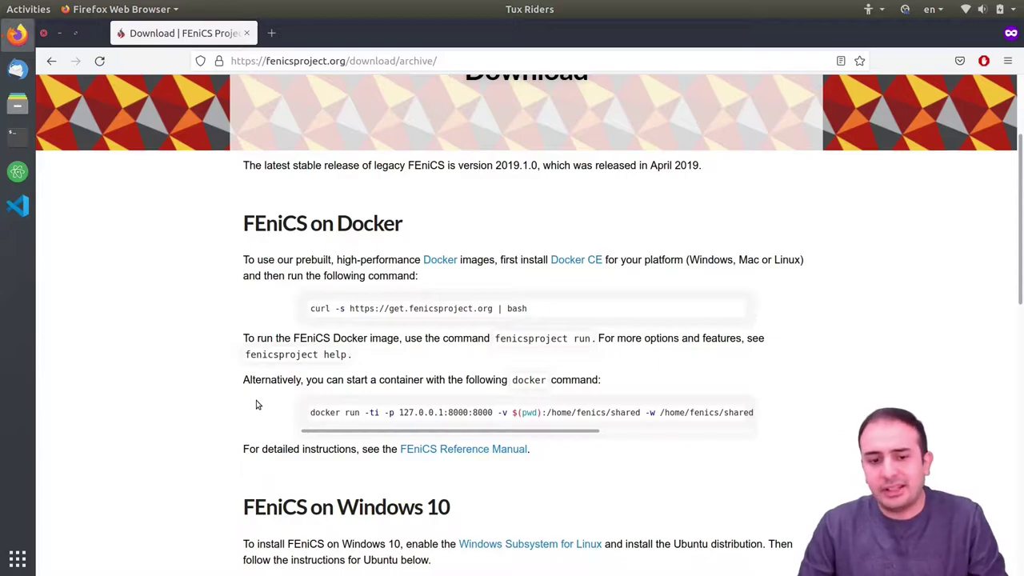
scroll(252, 398, "down", 3)
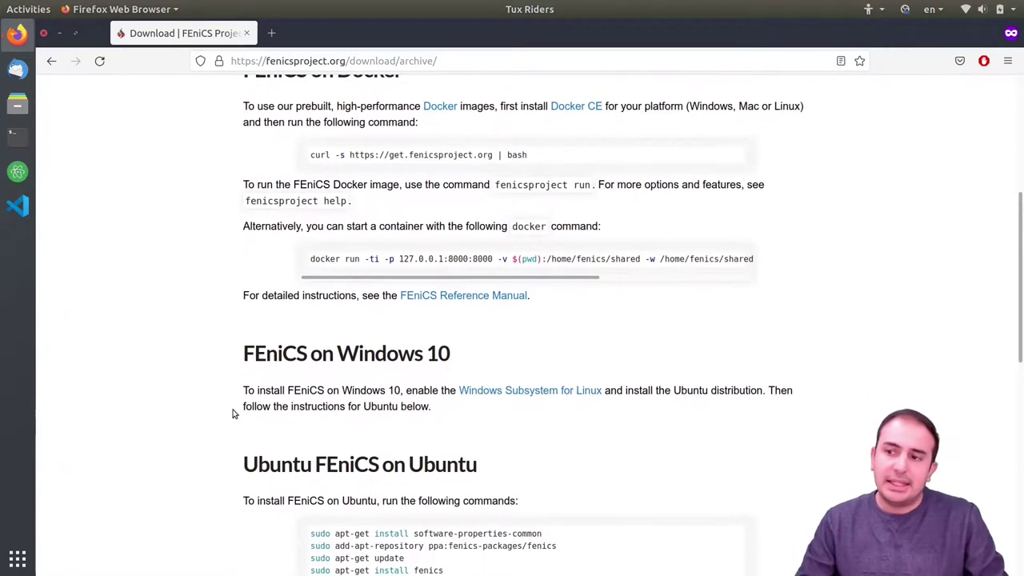
scroll(362, 424, "down", 3)
scroll(361, 424, "down", 1)
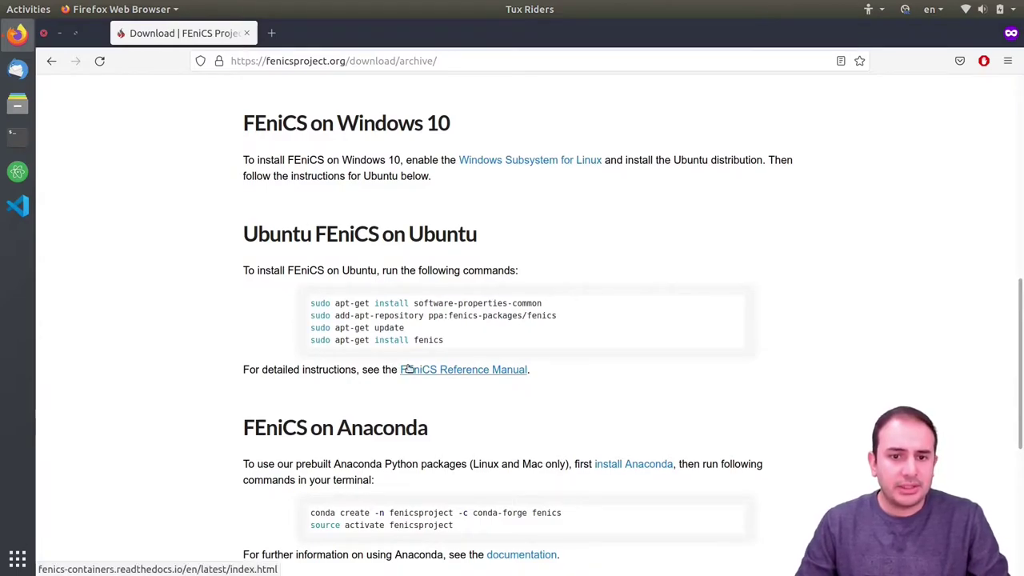
key("ctrl+alt+t")
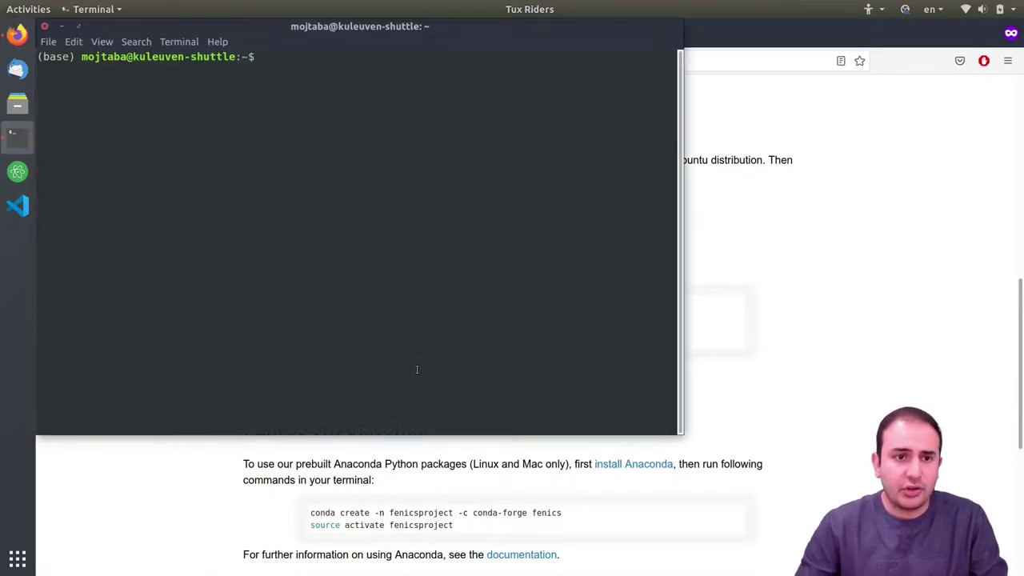
- Copy the software-properties-common install command from the FEniCS Ubuntu instructions
left_click(246, 447)
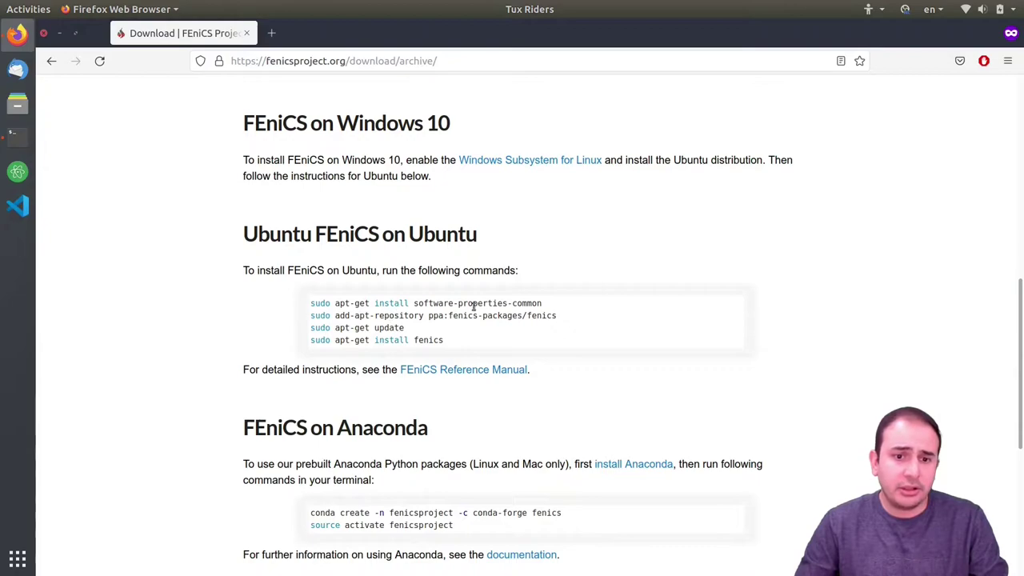
scroll(464, 304, "down", 1)
scroll(484, 305, "down", 1)
left_click_drag(542, 226, 333, 223)
right_click(323, 222)
left_click(342, 232)
- Run the pasted install command in Terminal and submit the sudo password
key("alt+Tab")
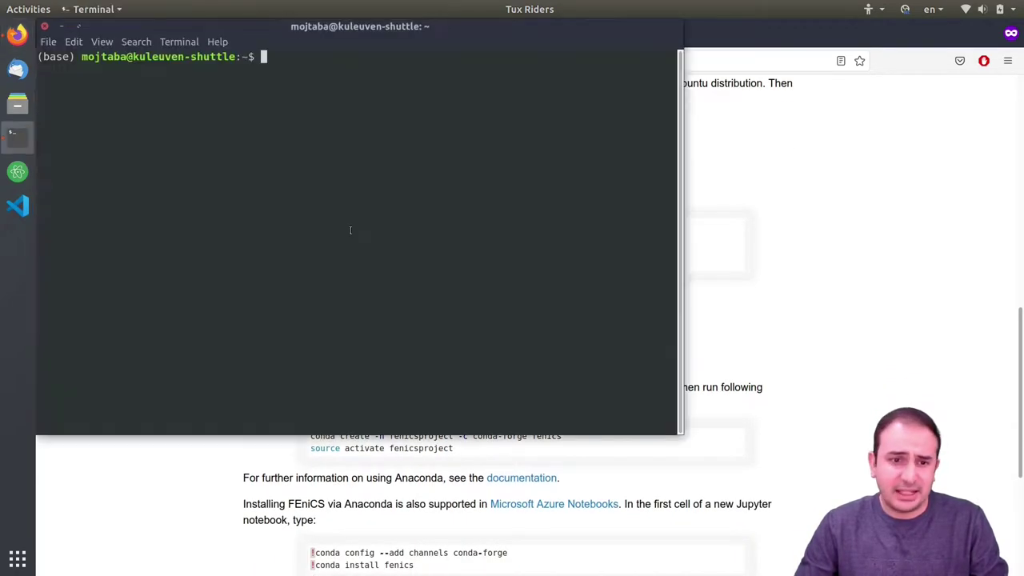
key("ctrl+shift+v")
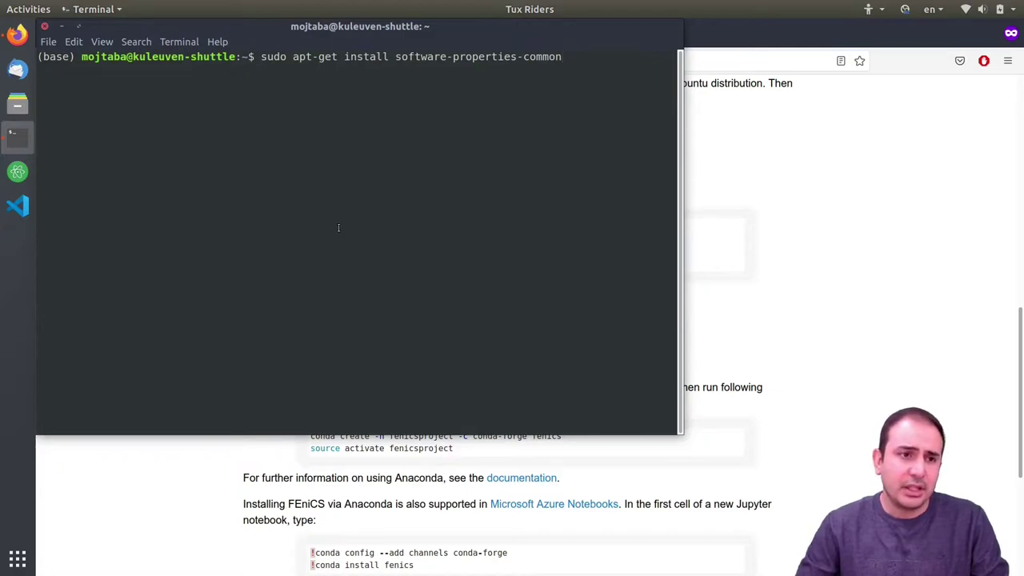
key("Return")
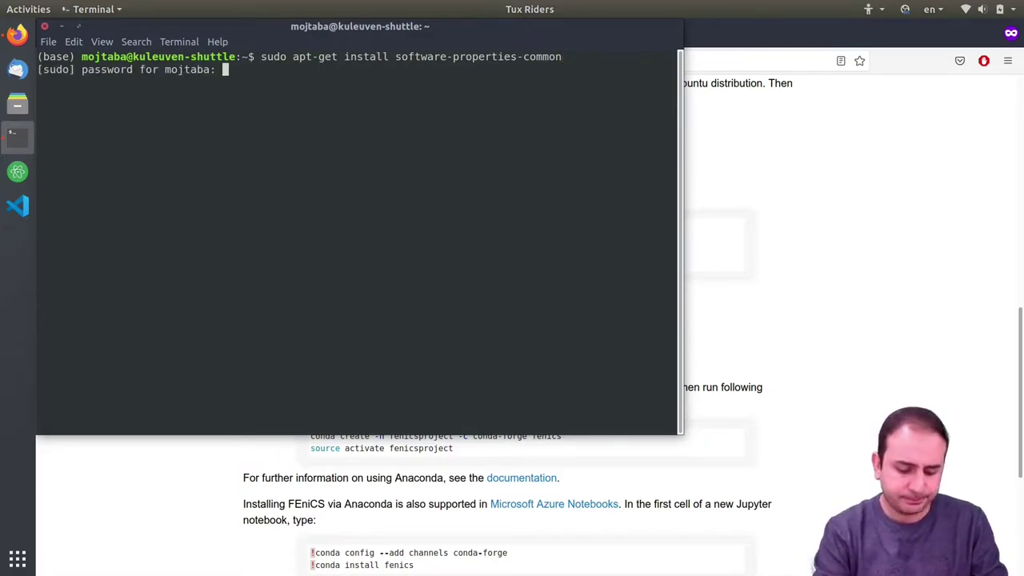
key("Return")
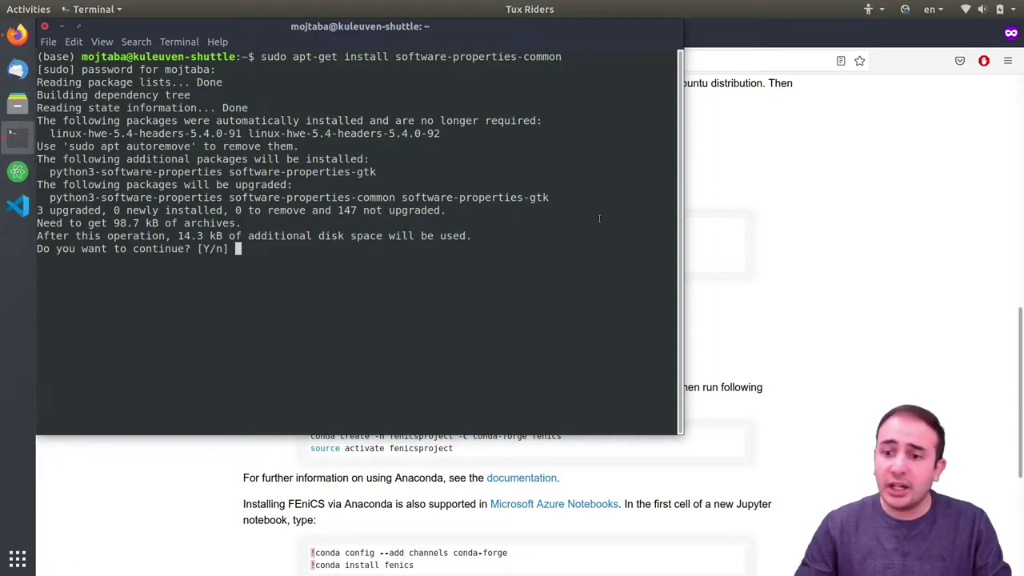
- Accept the software-properties-common installation at the [Y/n] prompt
left_click(878, 413)
scroll(350, 142, "down", 3)
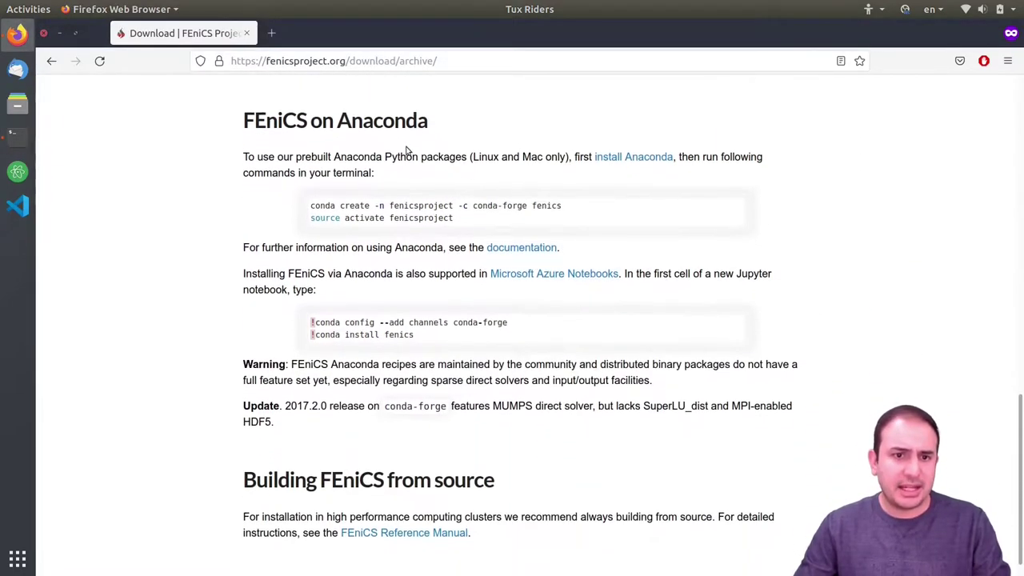
scroll(355, 142, "up", 2)
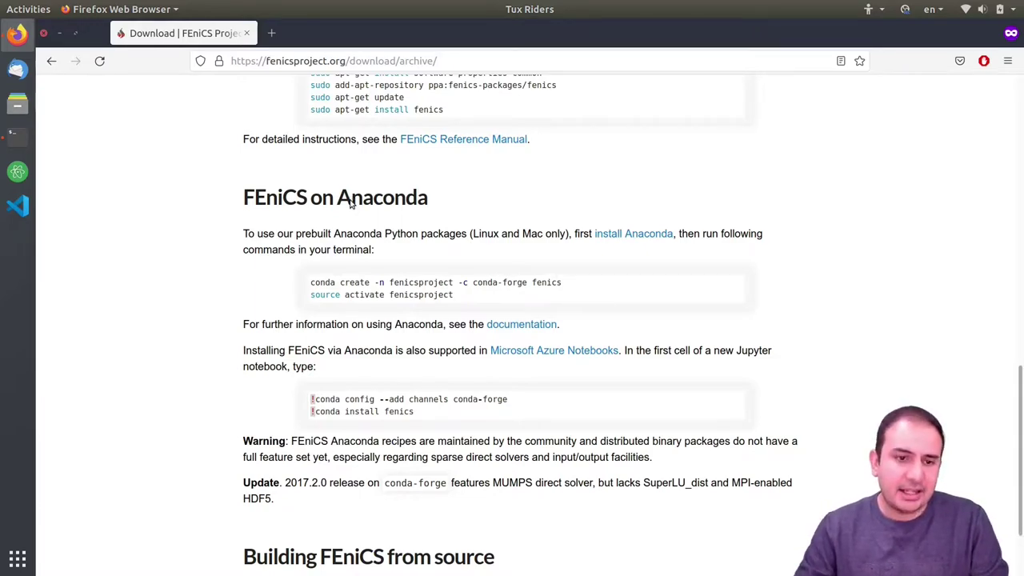
key("alt+Tab")
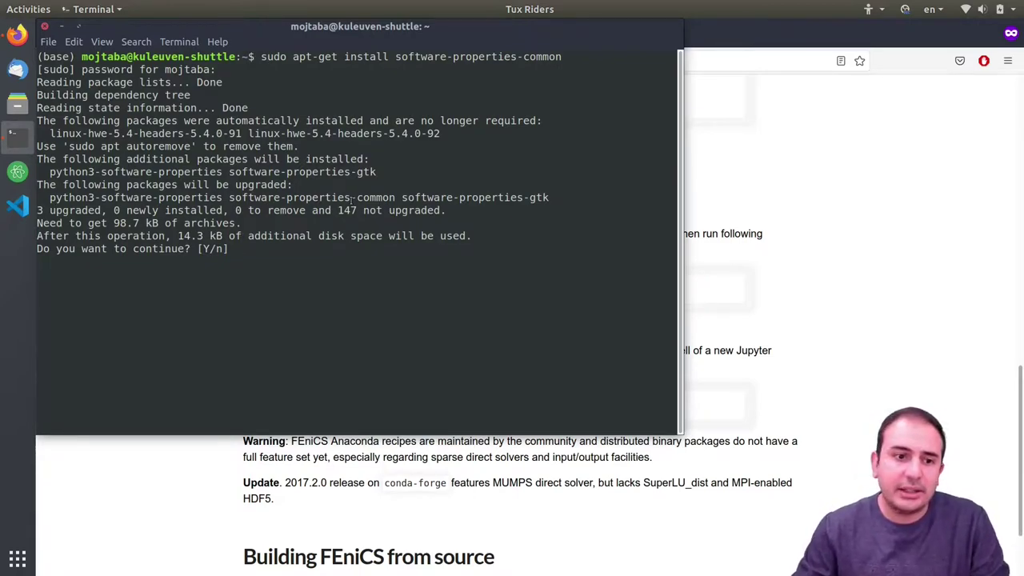
key("Return")
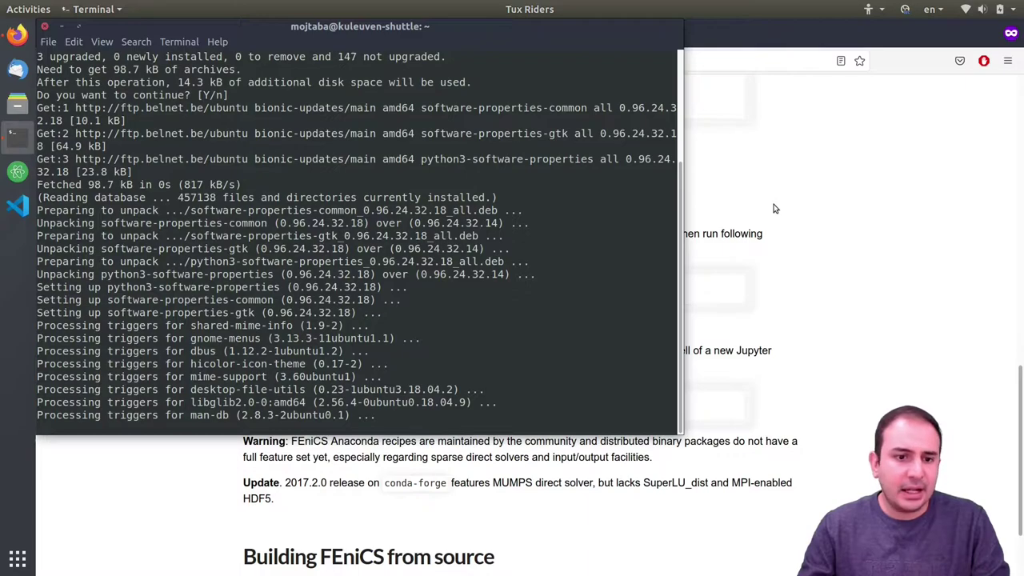
- Select the add-apt-repository command on the FEniCS page for copying
left_click(774, 210)
scroll(514, 224, "up", 4)
scroll(398, 252, "down", 2)
left_click_drag(556, 317, 312, 317)
right_click(333, 321)
- Add the fenics-packages/fenics PPA by running the copied add-apt-repository command
left_click(344, 324)
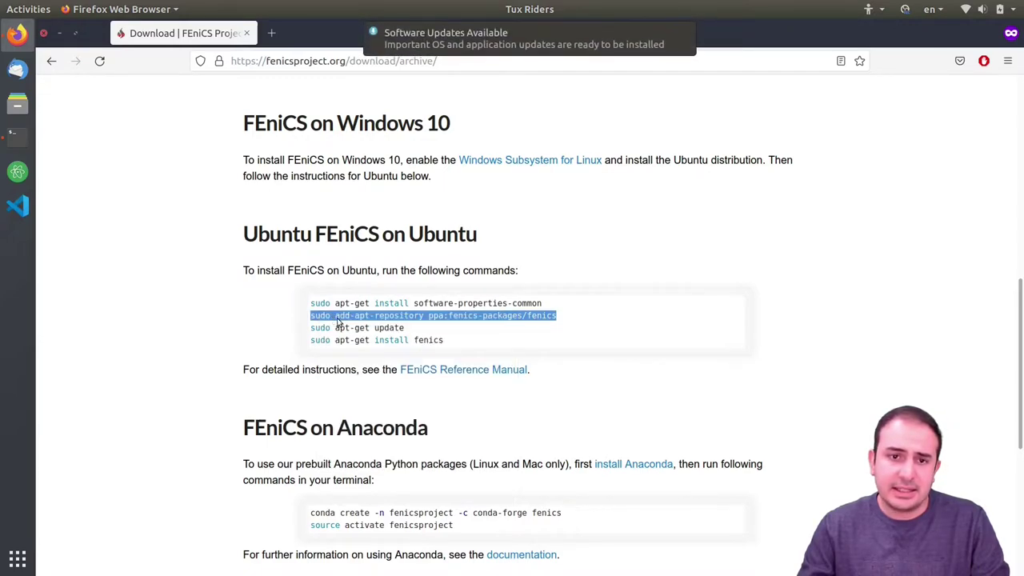
key("alt+Tab")
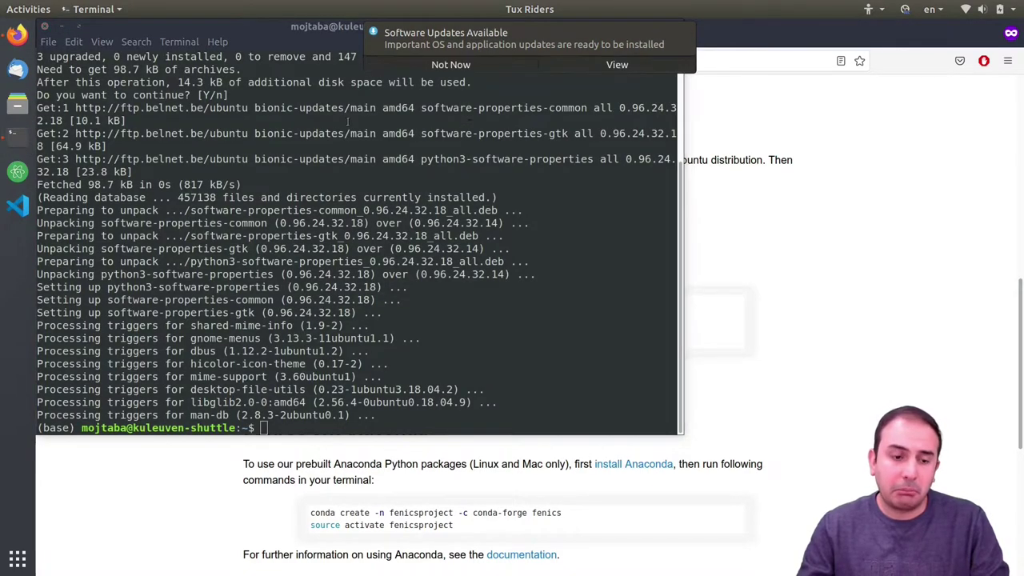
key("ctrl+shift+v")
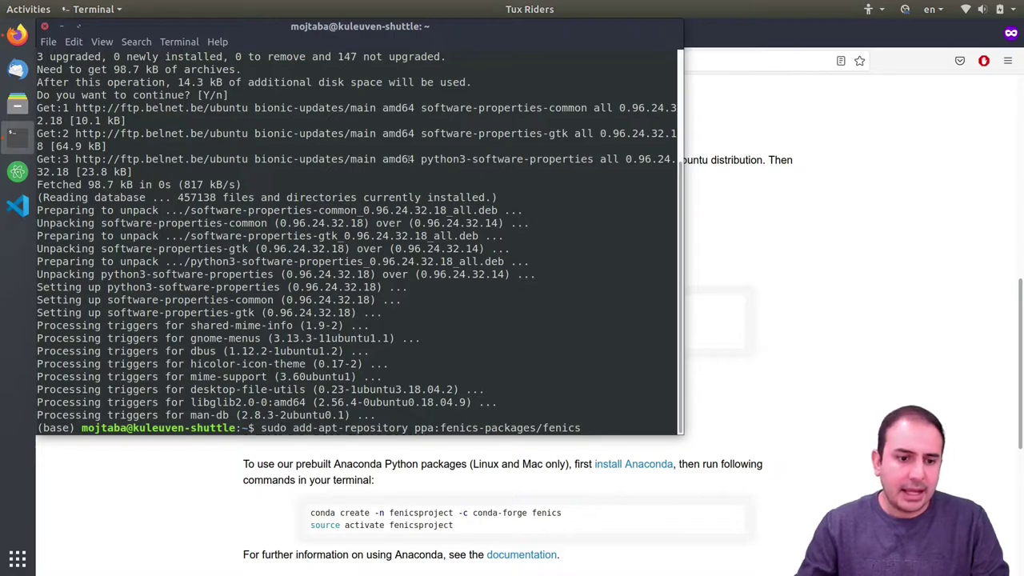
key("Return")
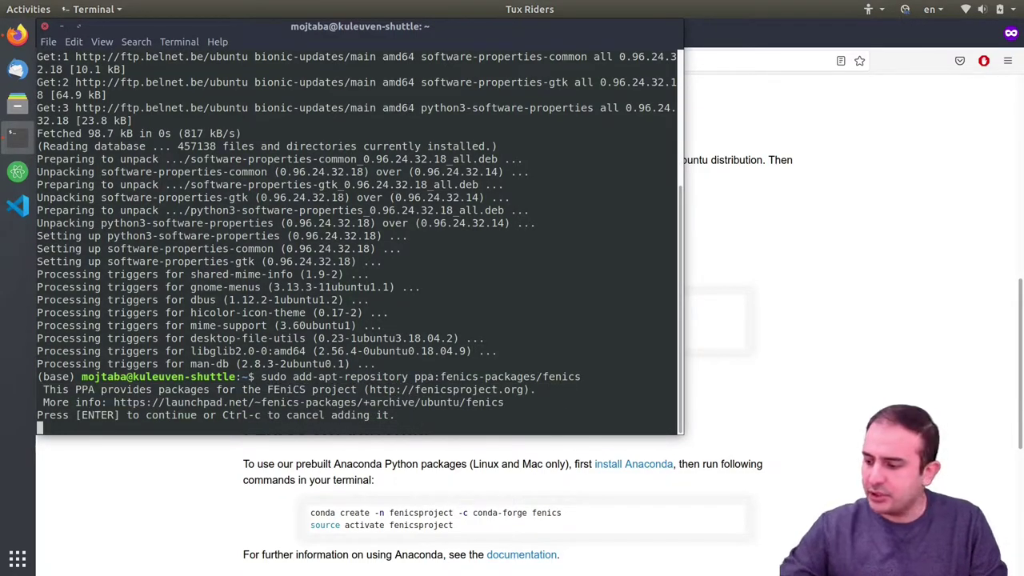
key("Return")
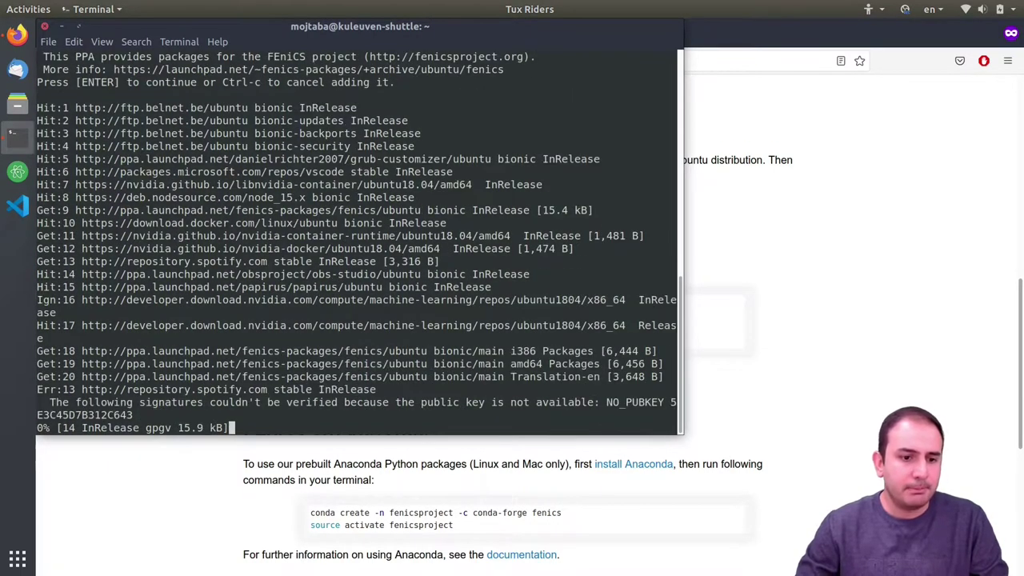
- Refresh the package lists with 'sudo apt update'
left_click(223, 469)
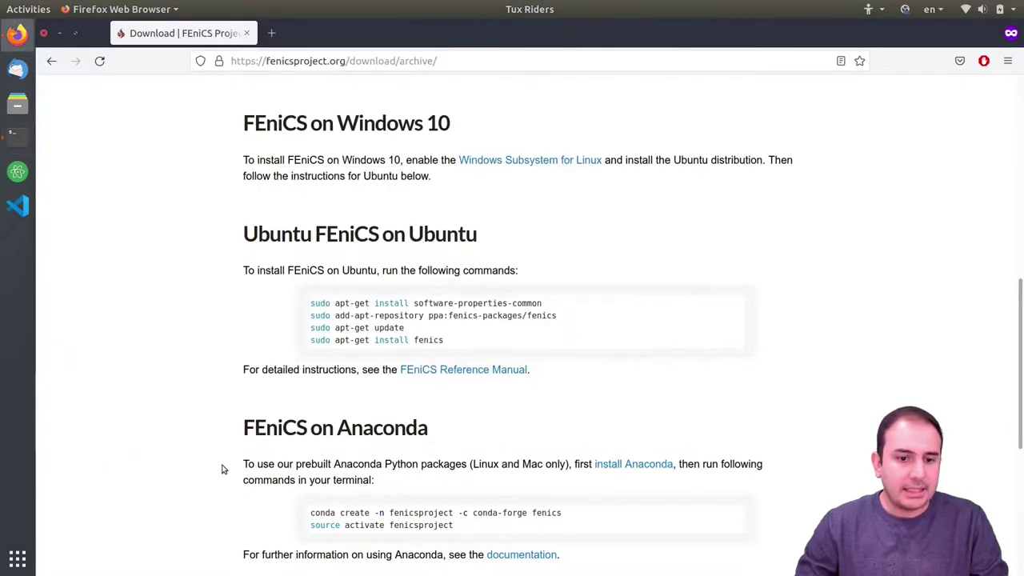
key("alt+Tab")
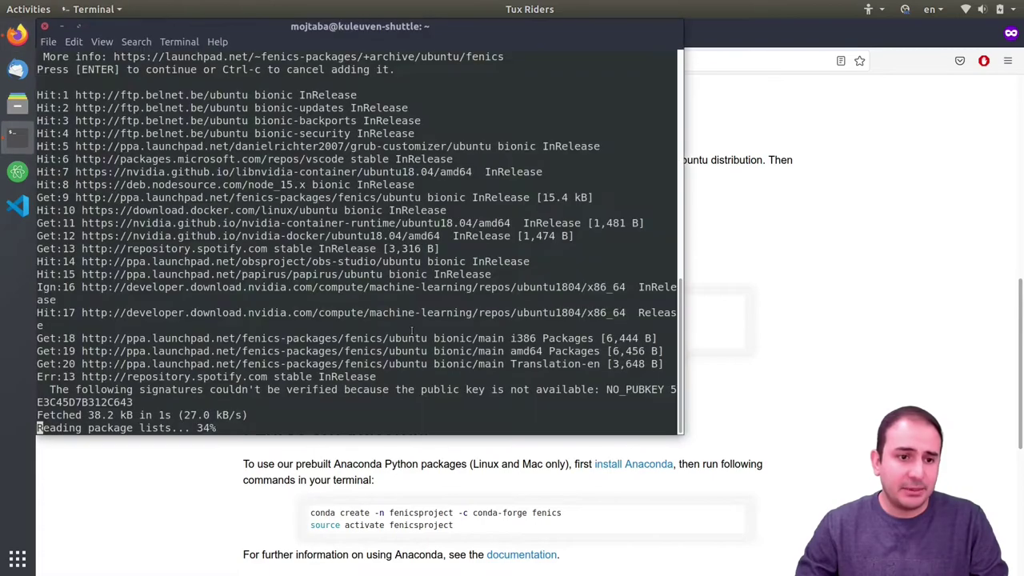
type("sudo ")
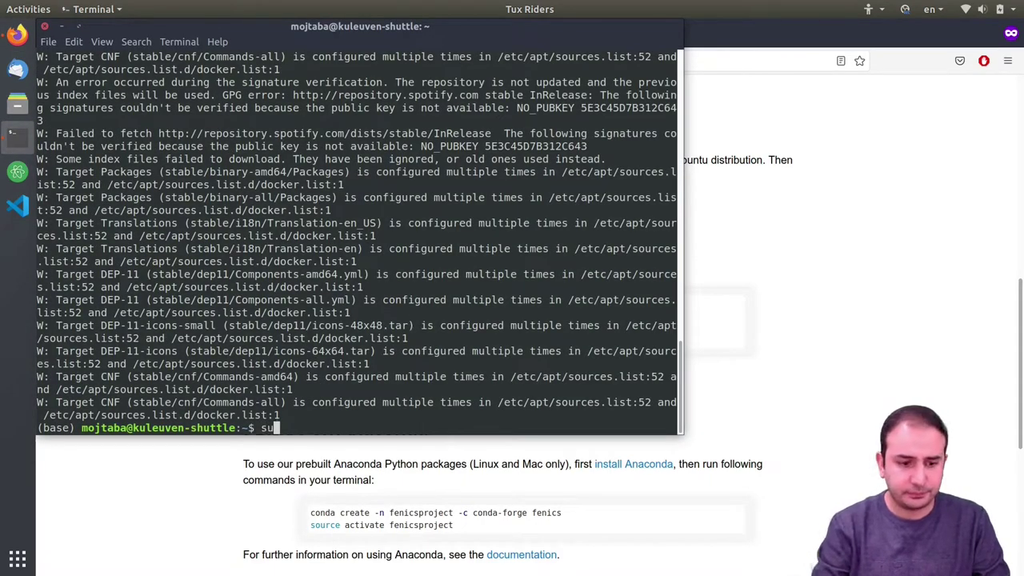
type("apt ")
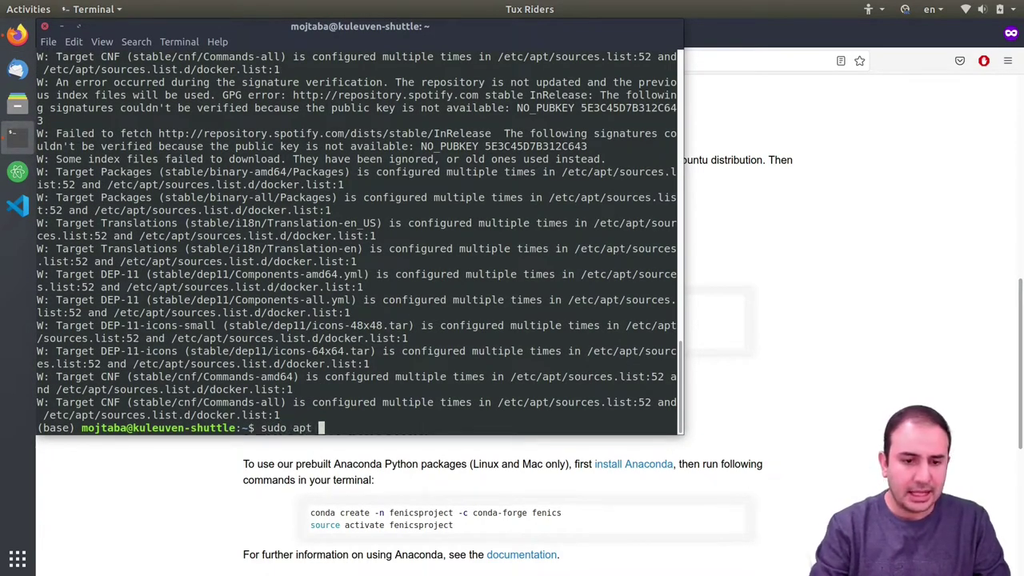
type("update")
key("Return")
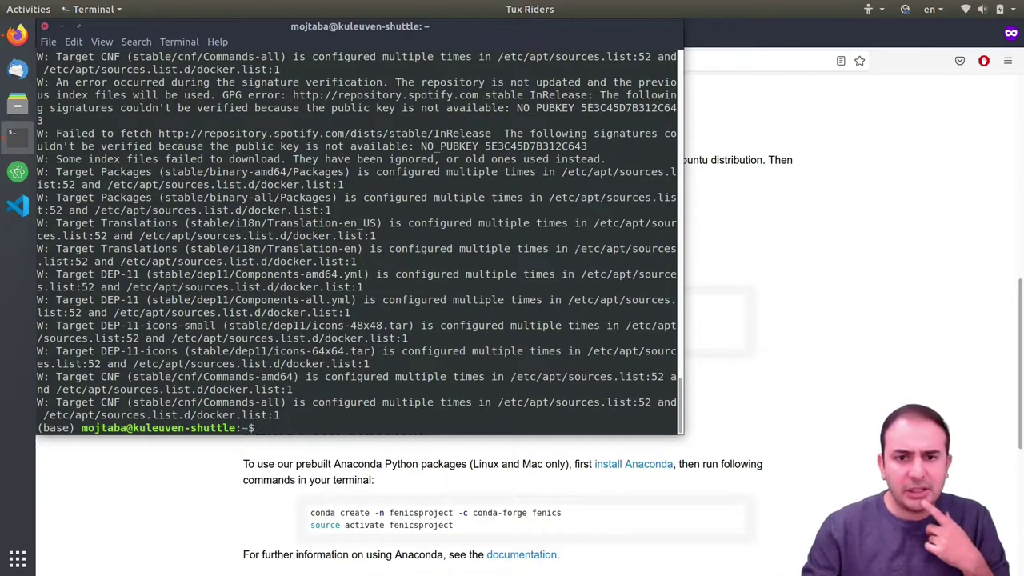
- Review the apt update output, then clear the terminal screen
scroll(321, 292, "up", 10)
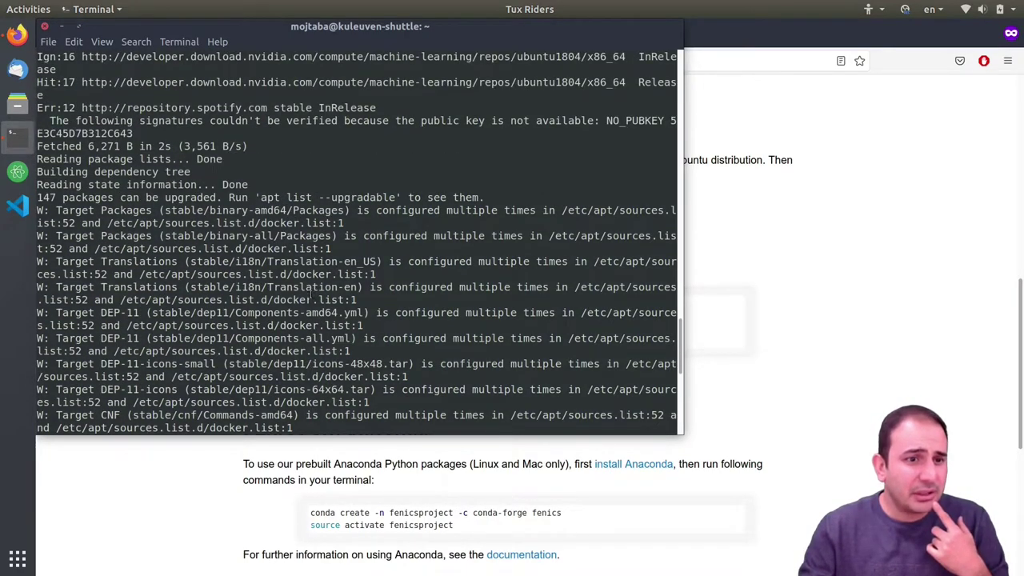
scroll(310, 294, "up", 10)
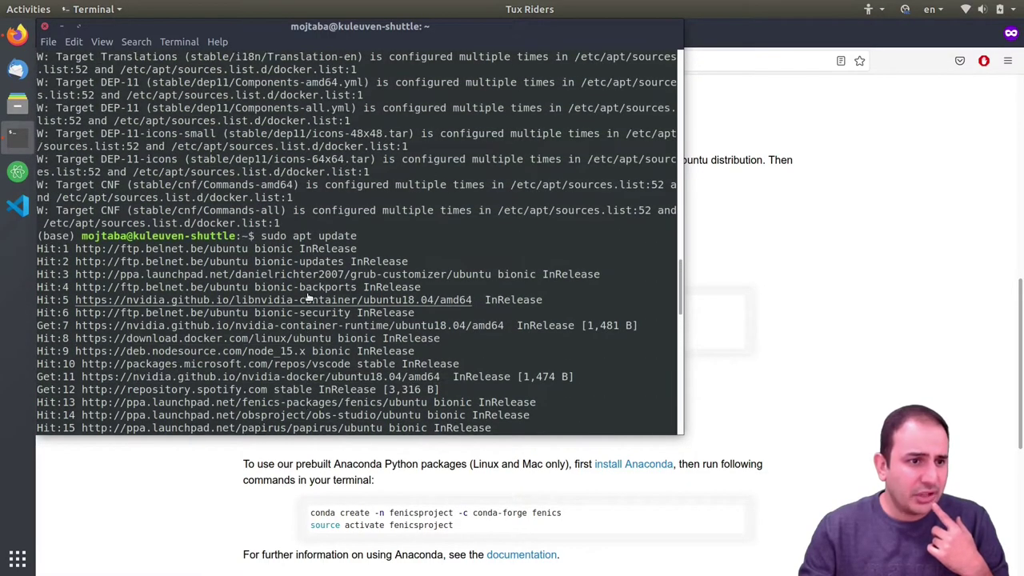
scroll(306, 296, "down", 5)
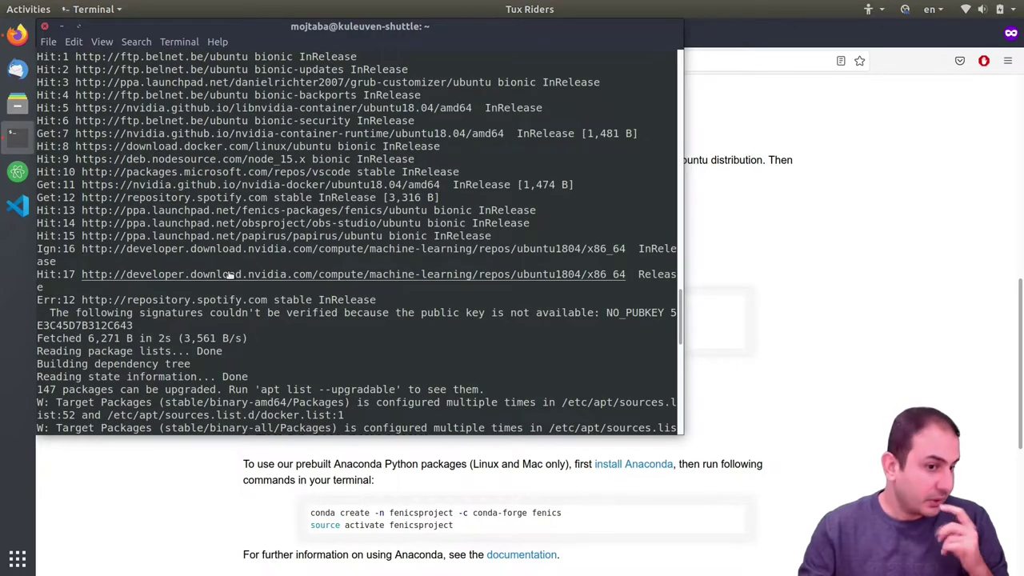
scroll(410, 332, "down", 4)
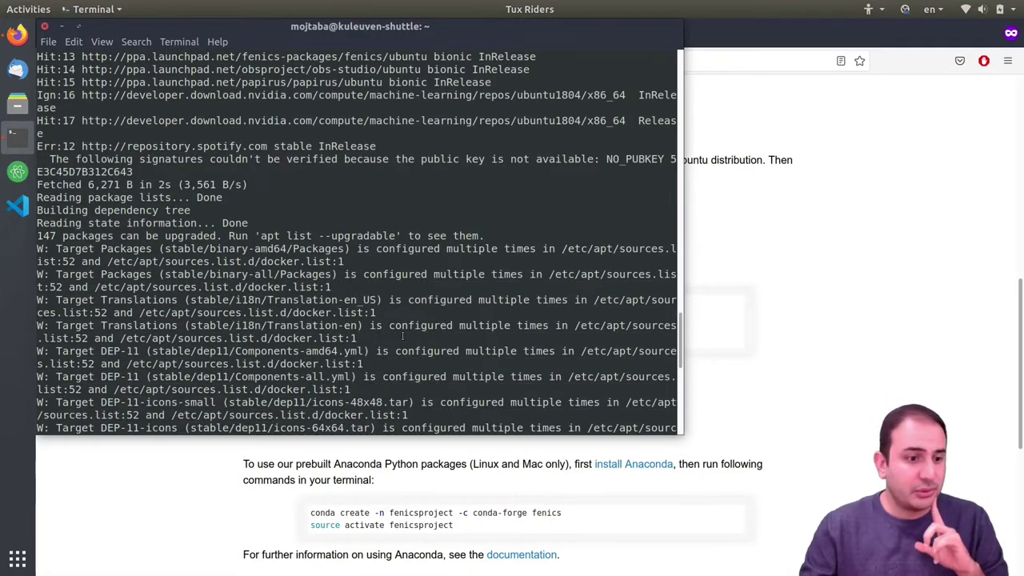
scroll(400, 336, "down", 5)
scroll(400, 336, "down", 4)
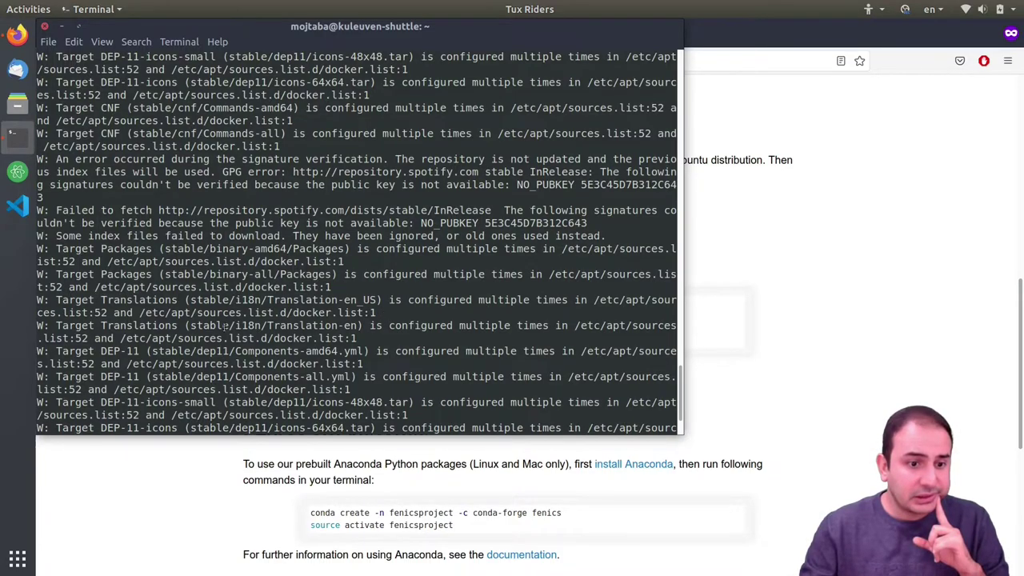
scroll(225, 327, "down", 2)
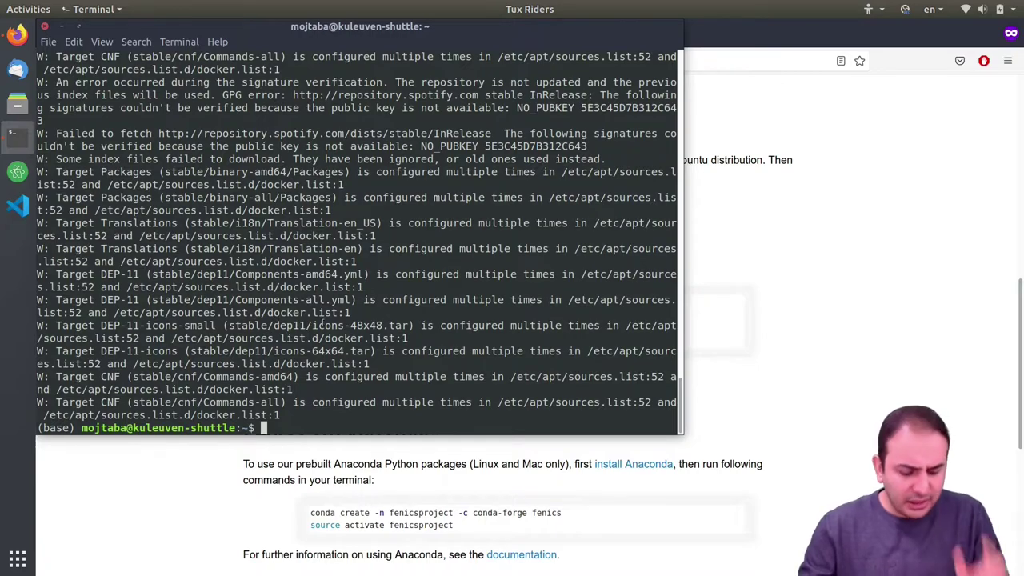
key("ctrl+l")
- Copy 'sudo apt-get install fenics' from the page and run it in Terminal
key("alt+Tab")
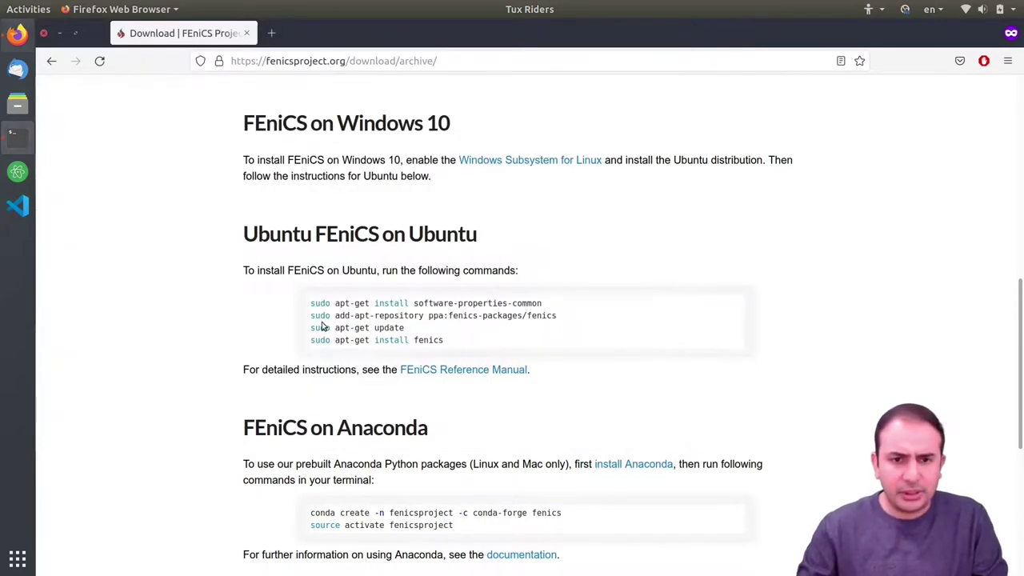
left_click_drag(444, 341, 312, 340)
right_click(332, 340)
left_click(360, 347)
key("alt+Tab")
key("ctrl+shift+v")
key("Return")
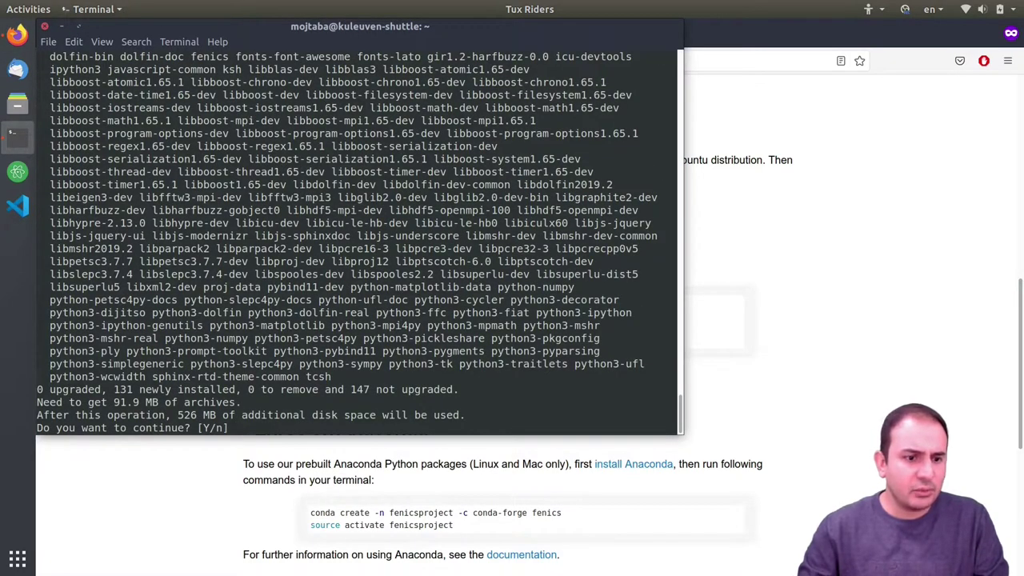
- Review the package list, highlighting dolfin-bin, and confirm the install
scroll(274, 393, "up", 6)
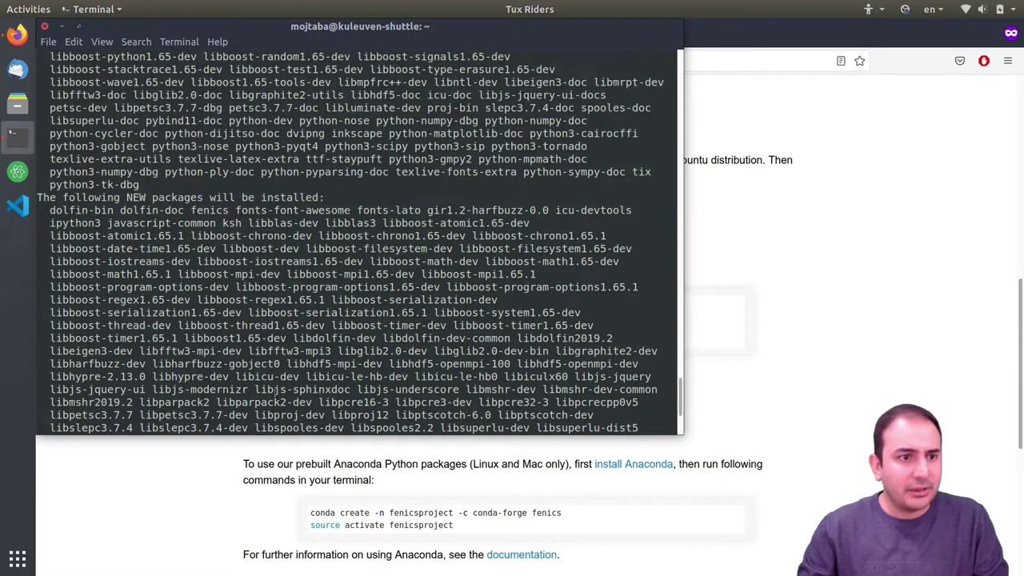
scroll(274, 393, "up", 4)
scroll(258, 398, "up", 8)
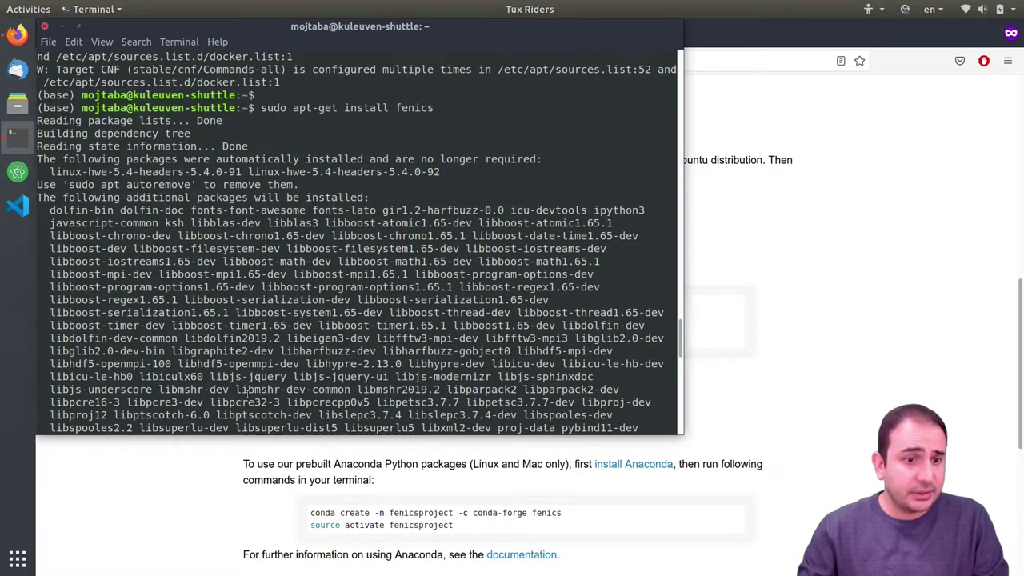
double_click(64, 211)
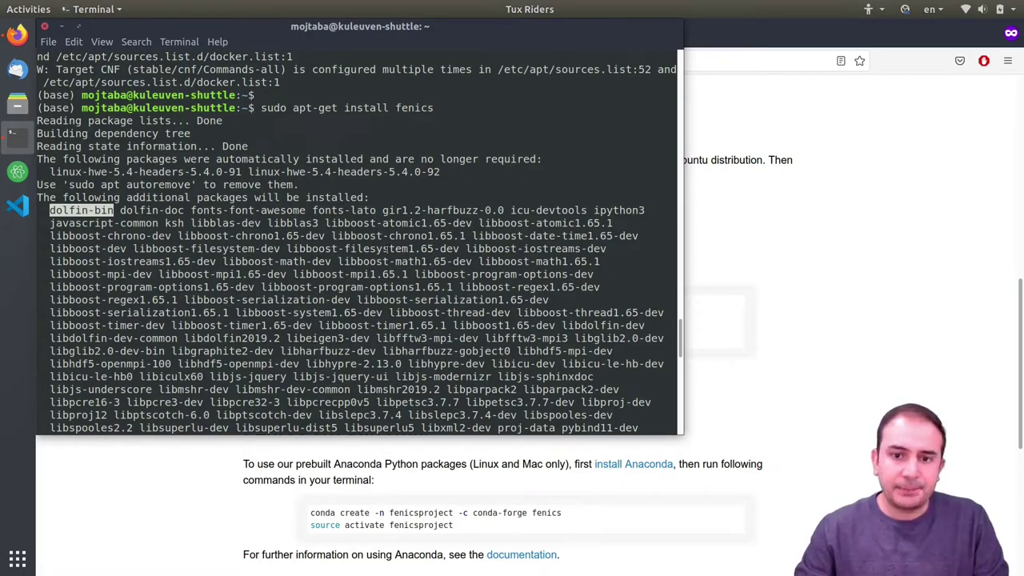
scroll(384, 250, "down", 20)
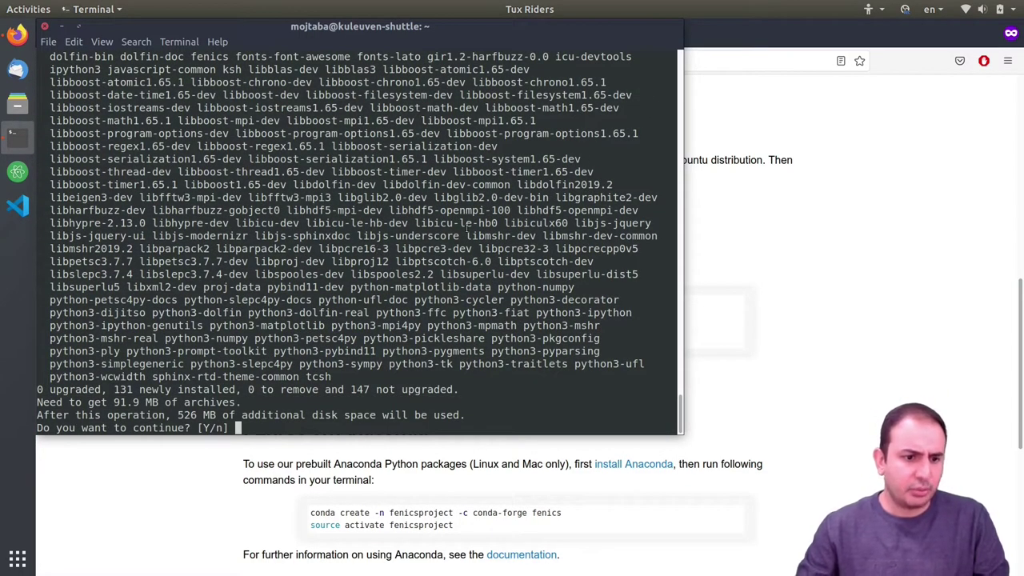
key("Return")
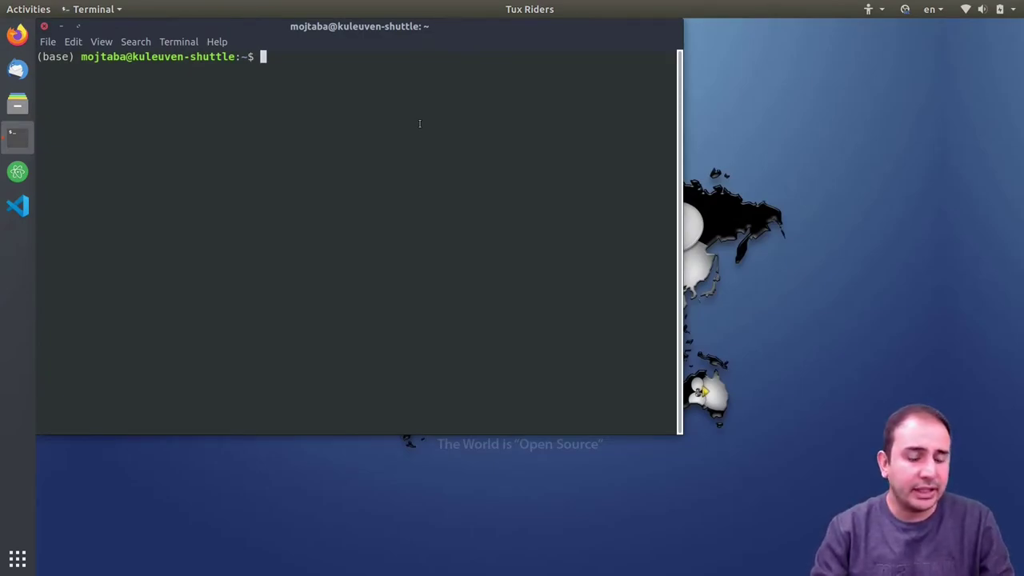
- Start python3 and try 'from fenics import *', which fails with ModuleNotFoundError
type("python3")
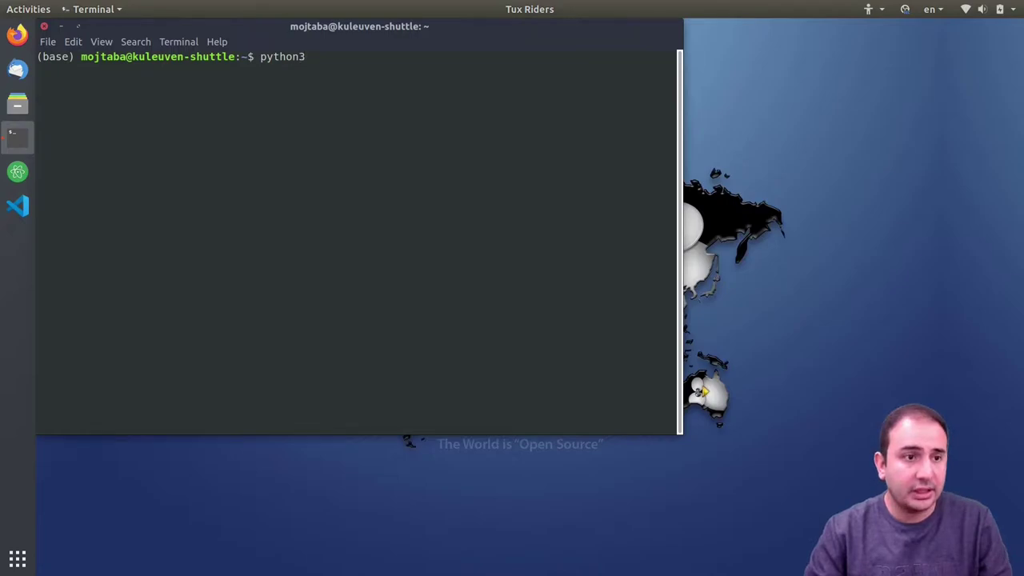
key("Return")
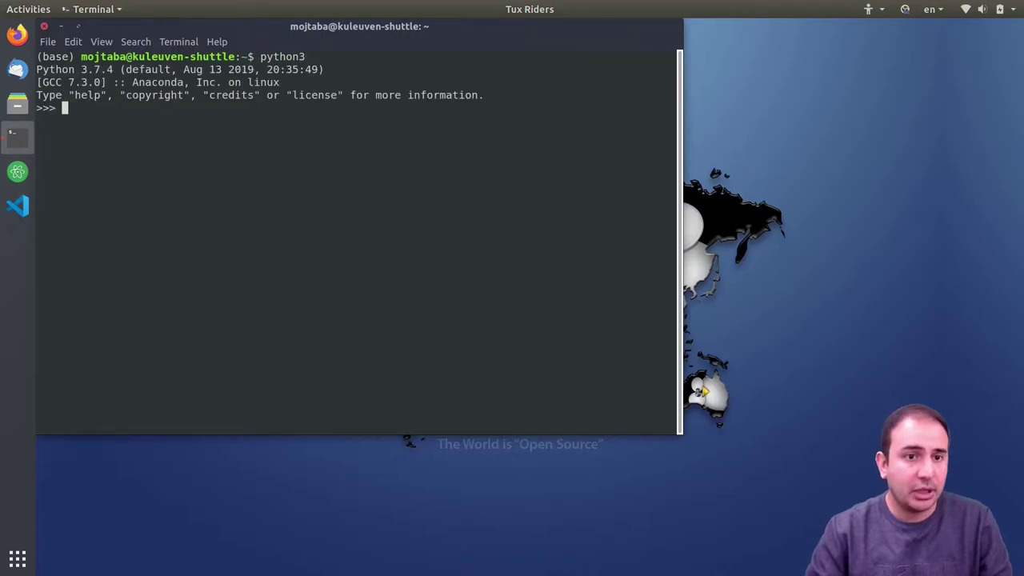
type("import")
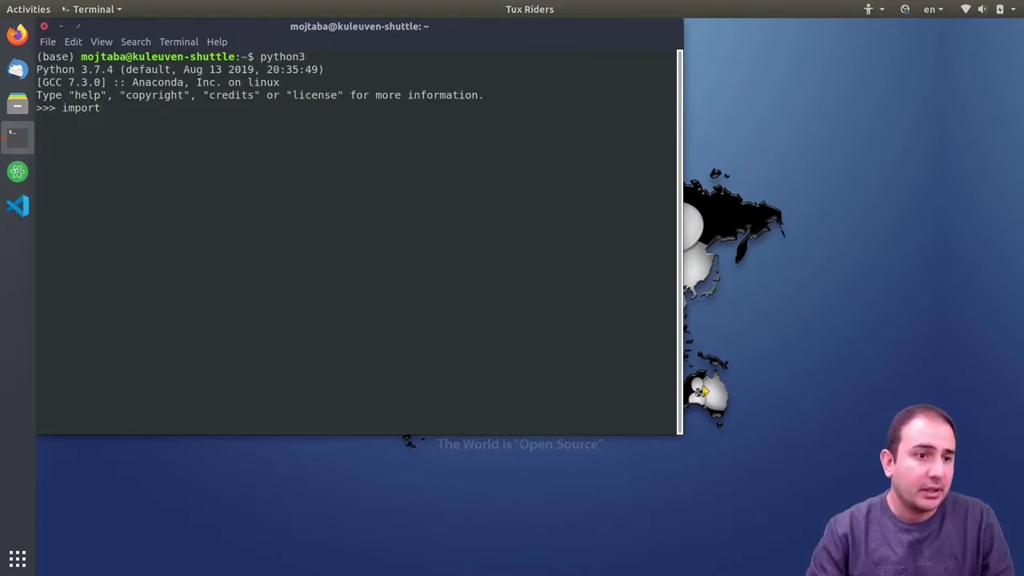
key("Home")
type("from fenics")
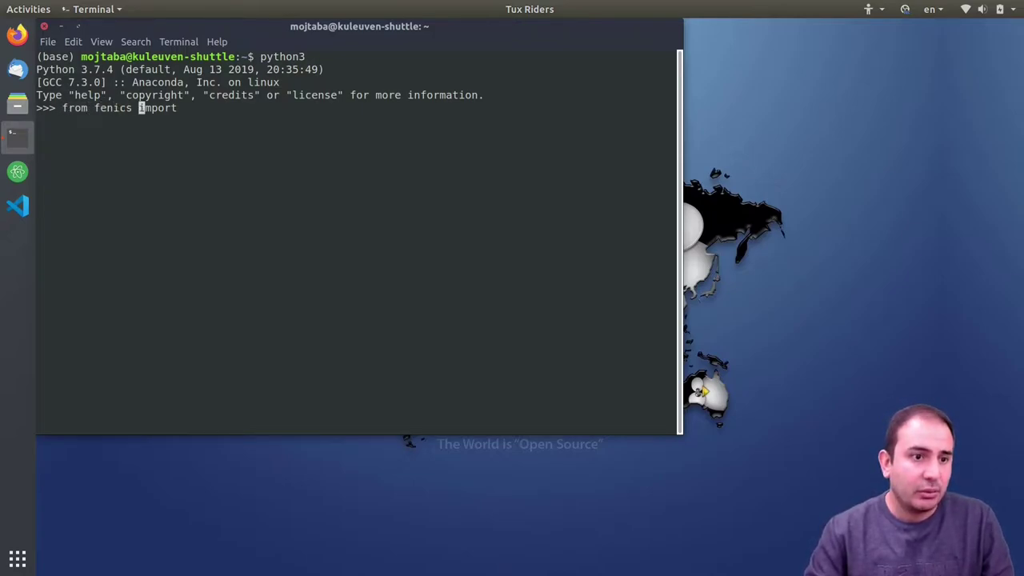
key("End")
type("*")
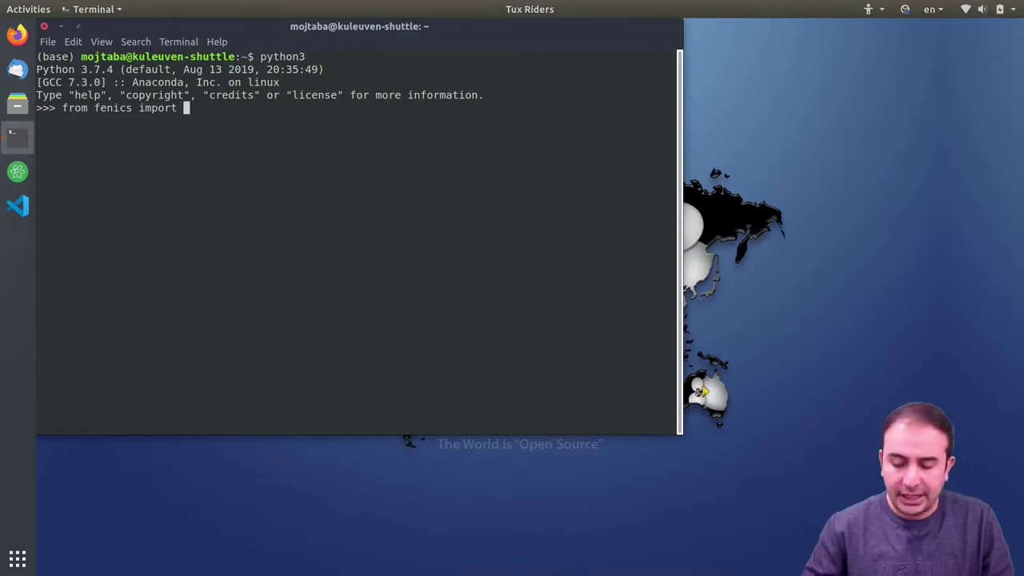
key("Return")
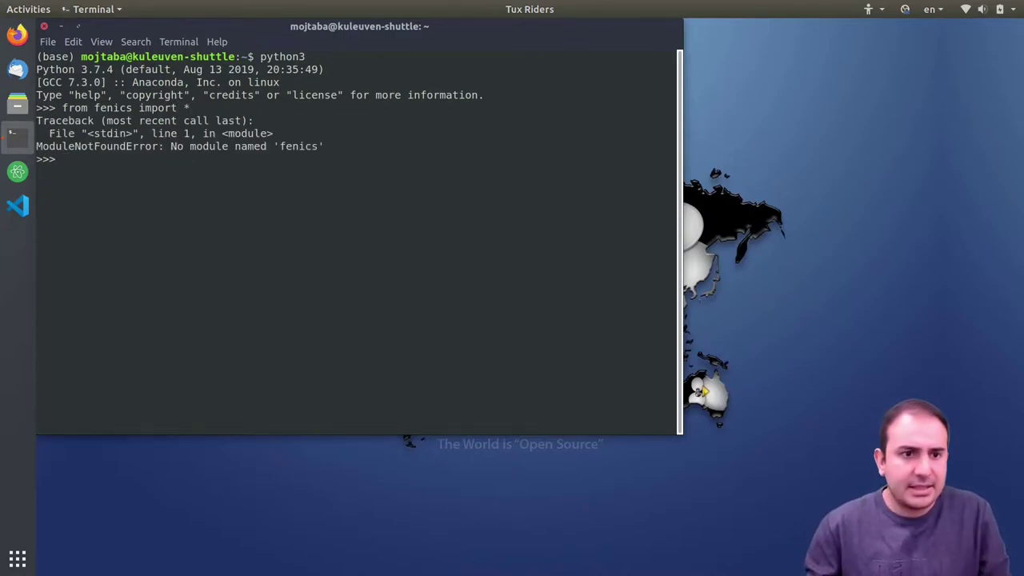
- Highlight the missing-module error and the (base) prompt label, then exit Python with Ctrl+D
left_click_drag(330, 146, 168, 147)
left_click(288, 164)
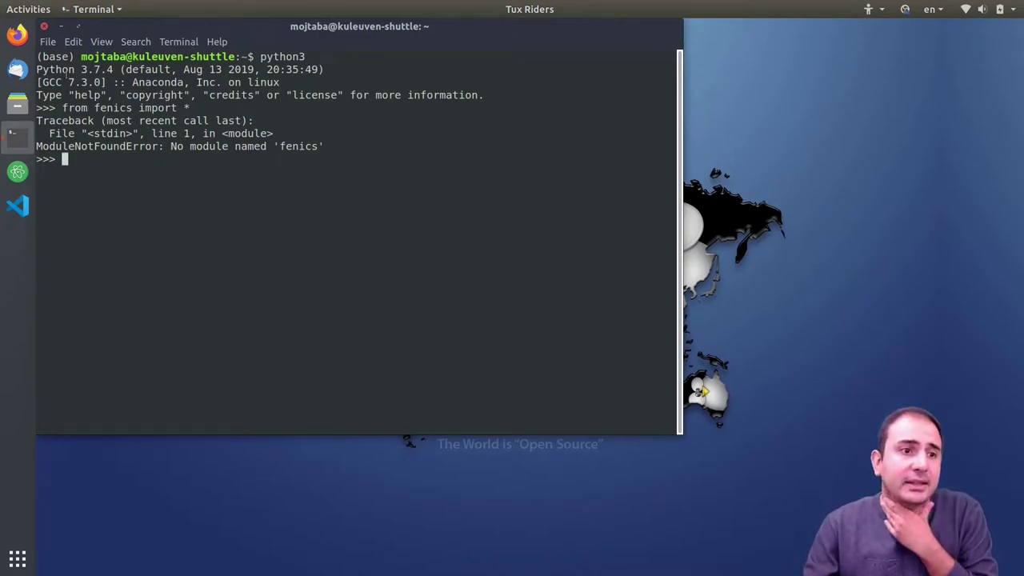
double_click(52, 57)
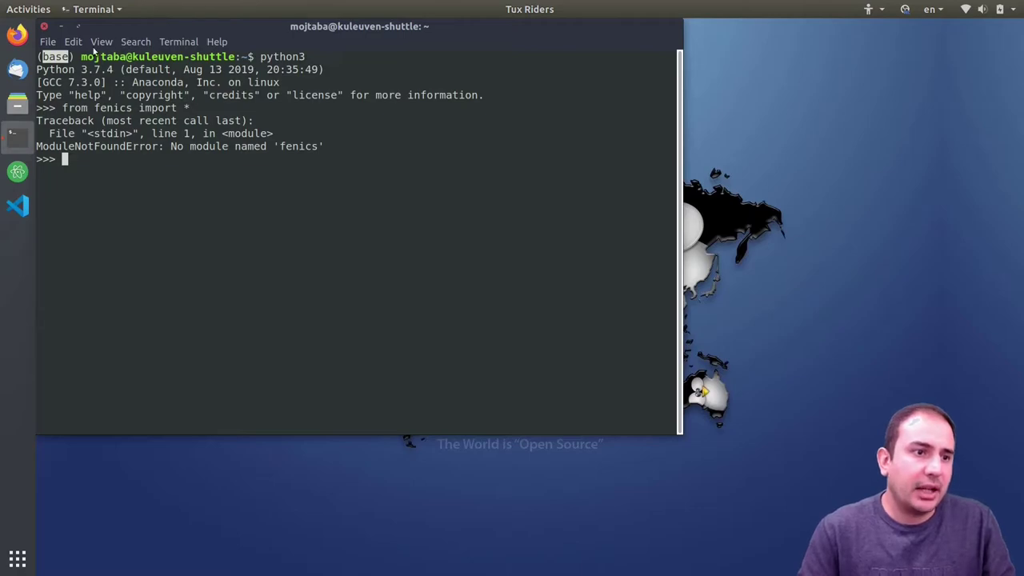
left_click_drag(75, 57, 37, 57)
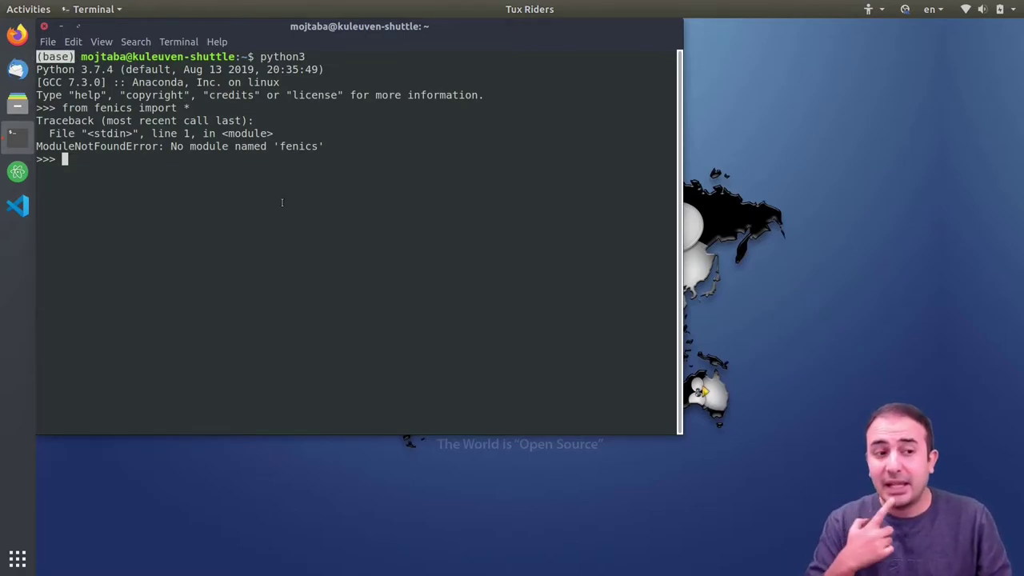
key("ctrl+d")
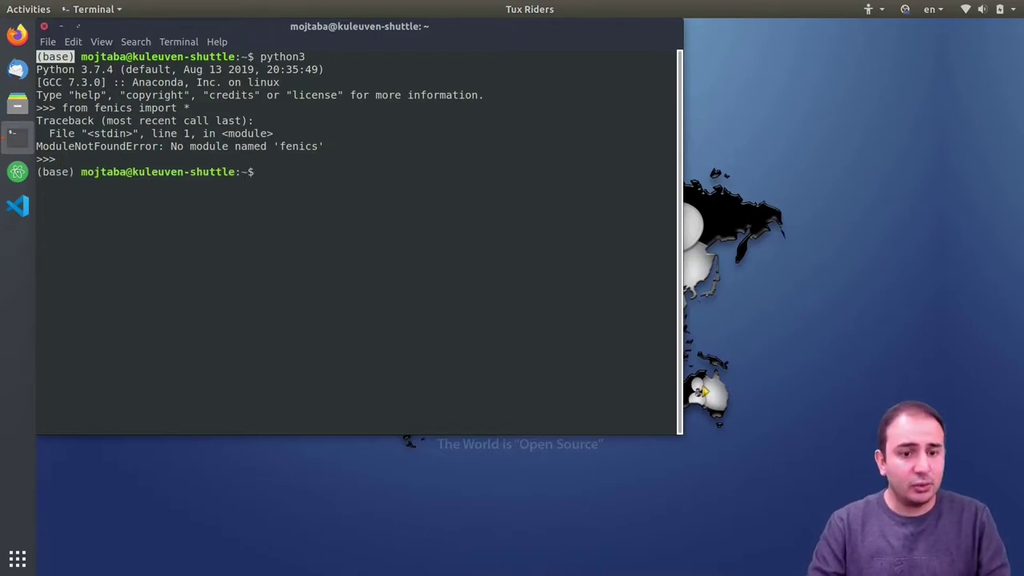
- Leave the conda base environment with 'conda deactivate'
type("conda deca")
key("BackSpace")
key("BackSpace")
type("activat")
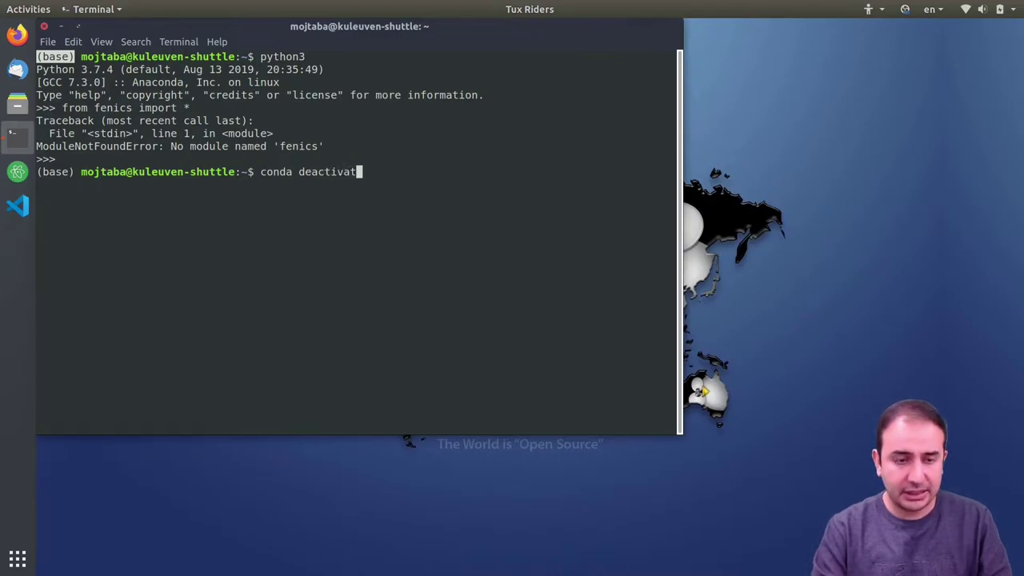
type("e")
key("Return")
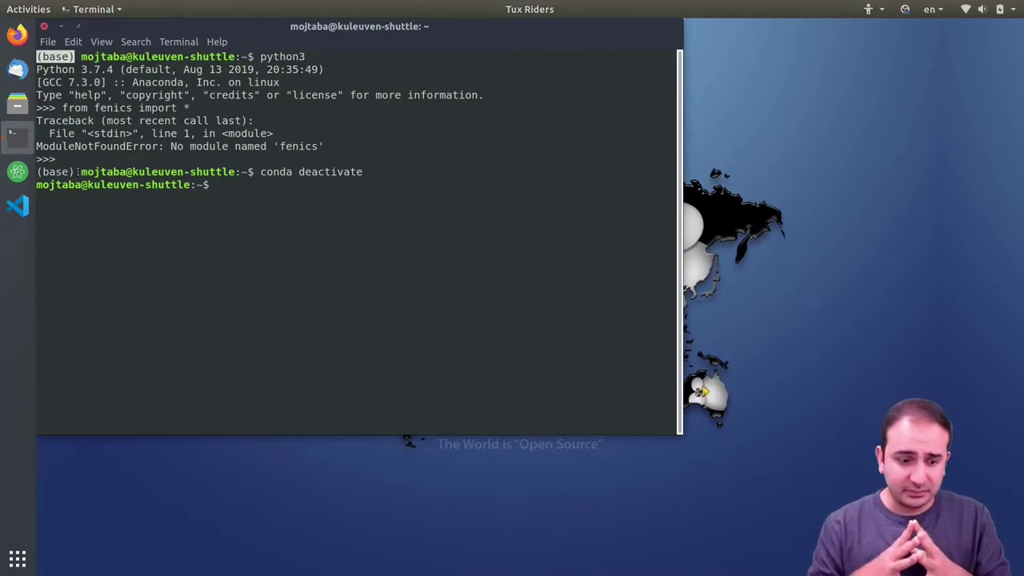
- Start system python3, comparing its 3.6 banner with Anaconda's 3.7
type("pyth")
type("on3")
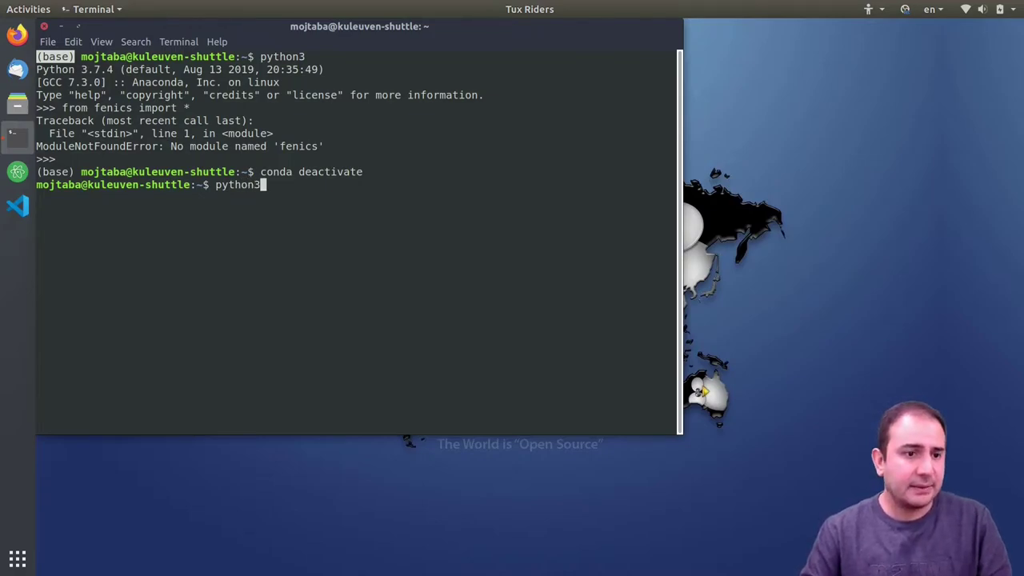
key("Return")
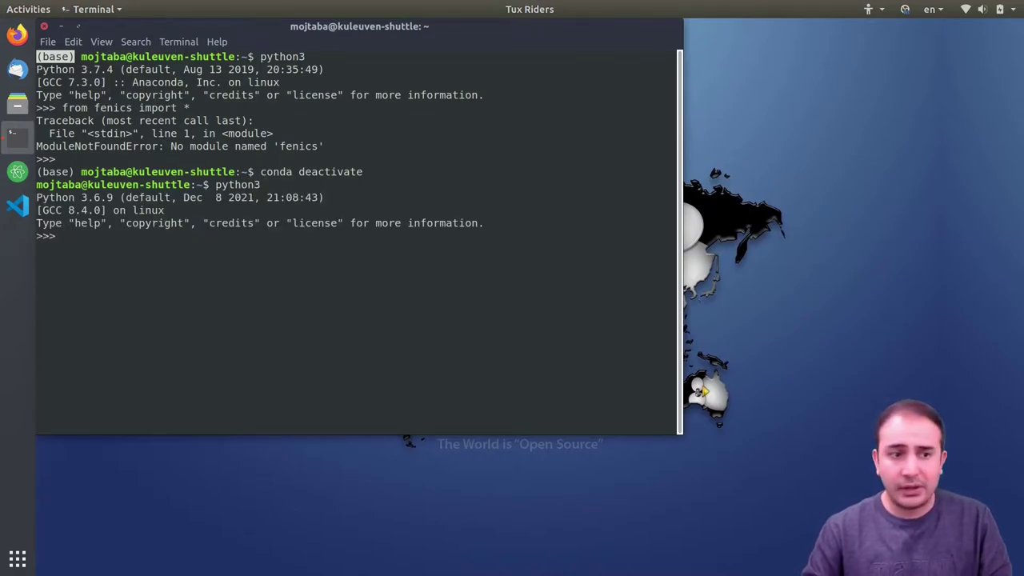
left_click_drag(81, 70, 106, 69)
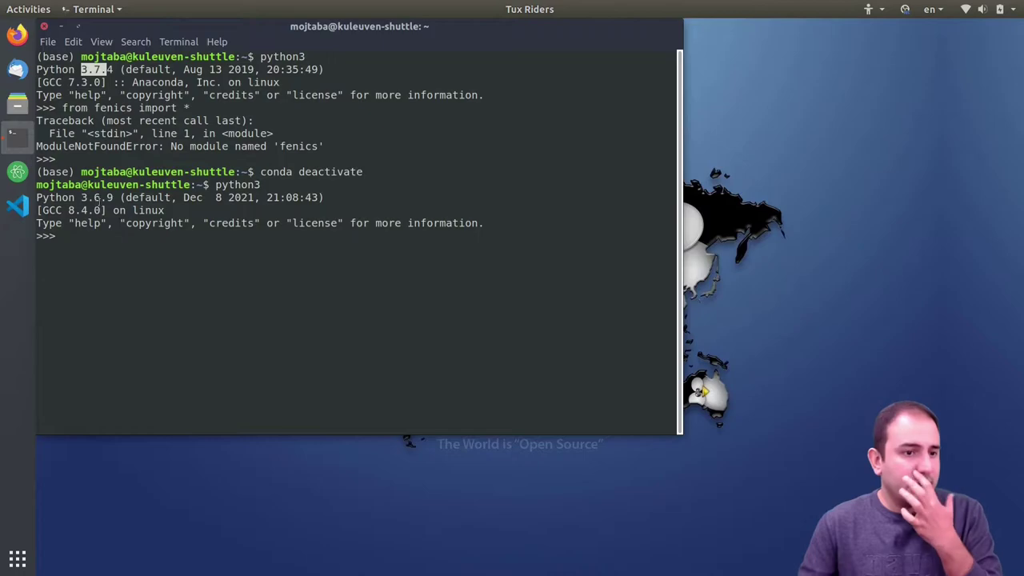
left_click_drag(101, 197, 36, 197)
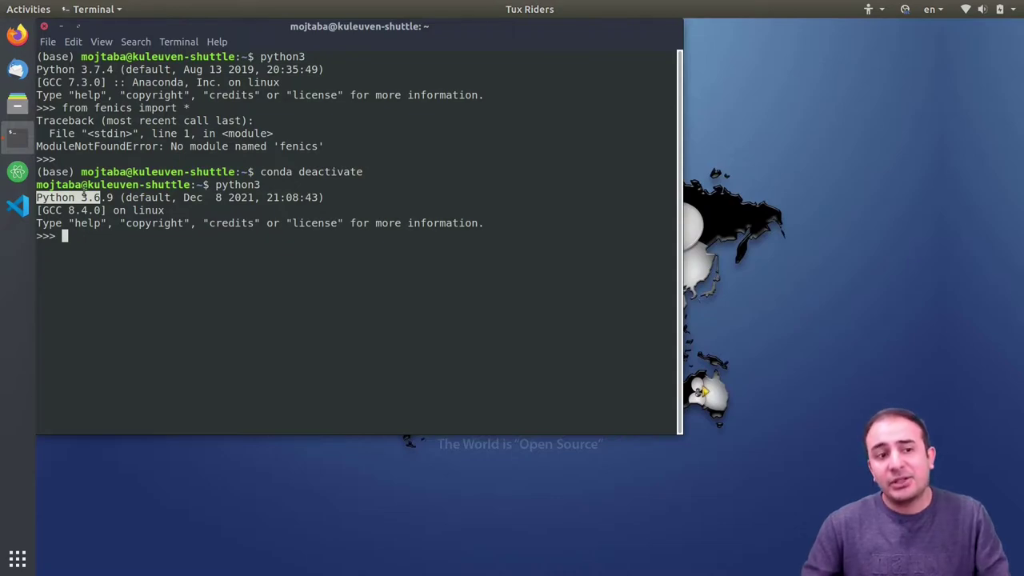
left_click(95, 234)
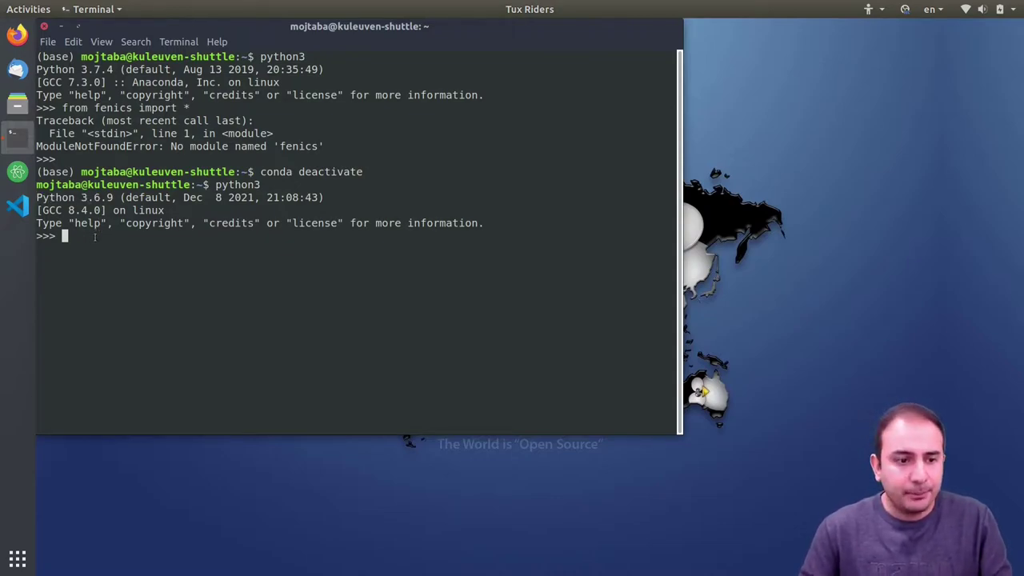
- Import fenics with 'from fenics import *' error-free, exit Python, and move the terminal aside
type("fro")
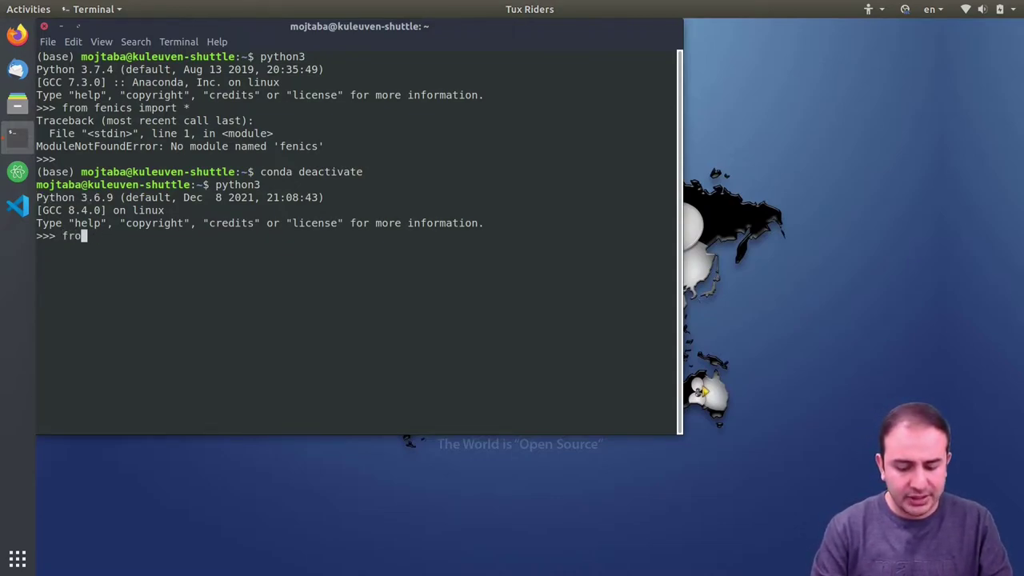
type("m fenics impr")
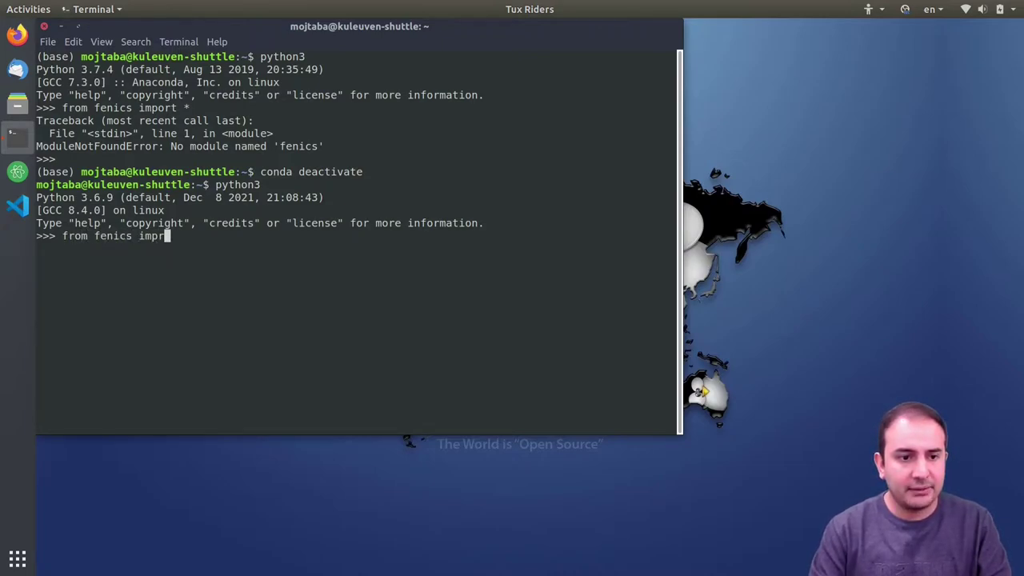
key("BackSpace")
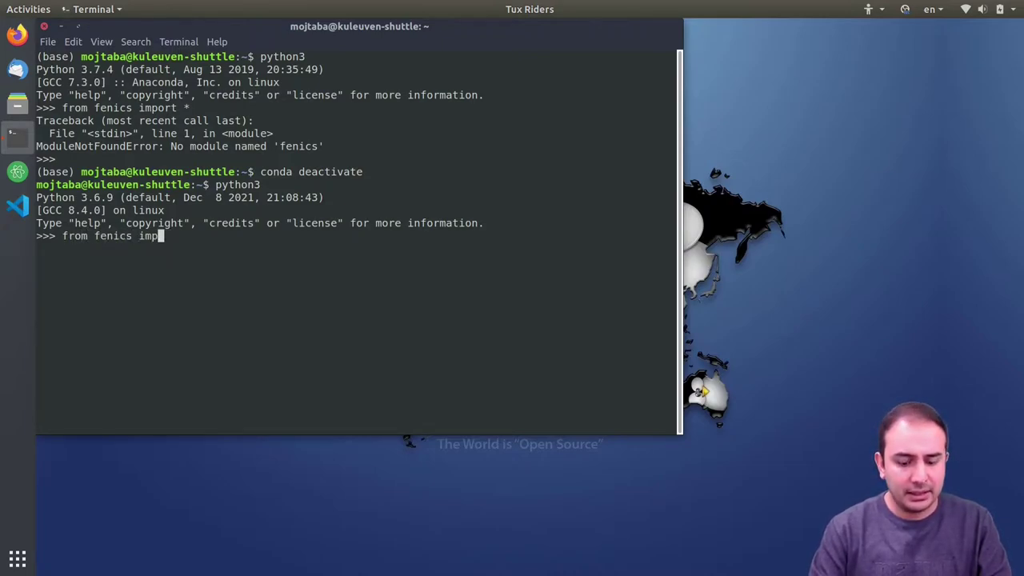
type("ort *")
key("Return")
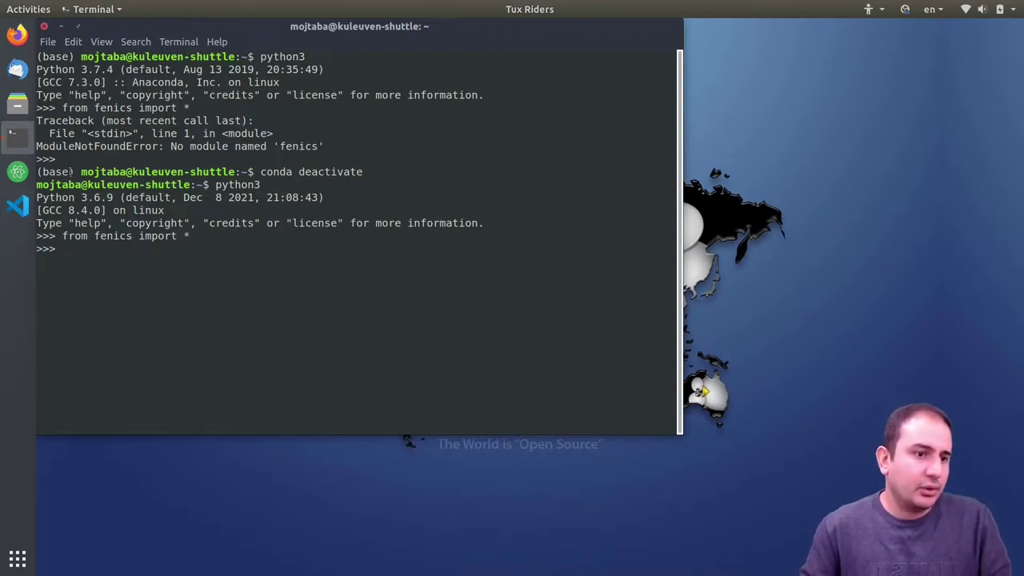
left_click_drag(75, 171, 36, 172)
left_click(40, 171)
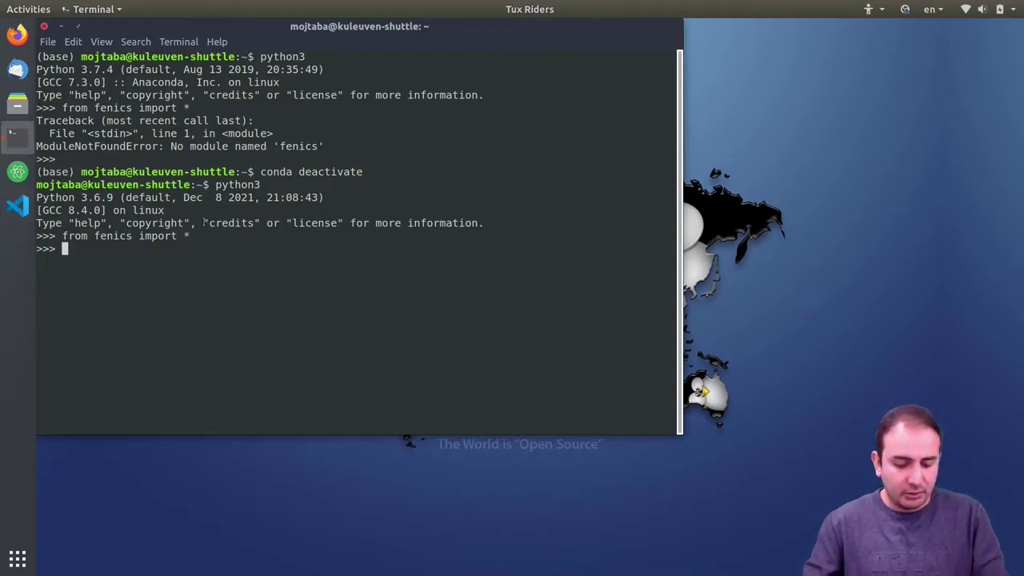
key("ctrl+d")
left_click_drag(301, 20, 420, 54)
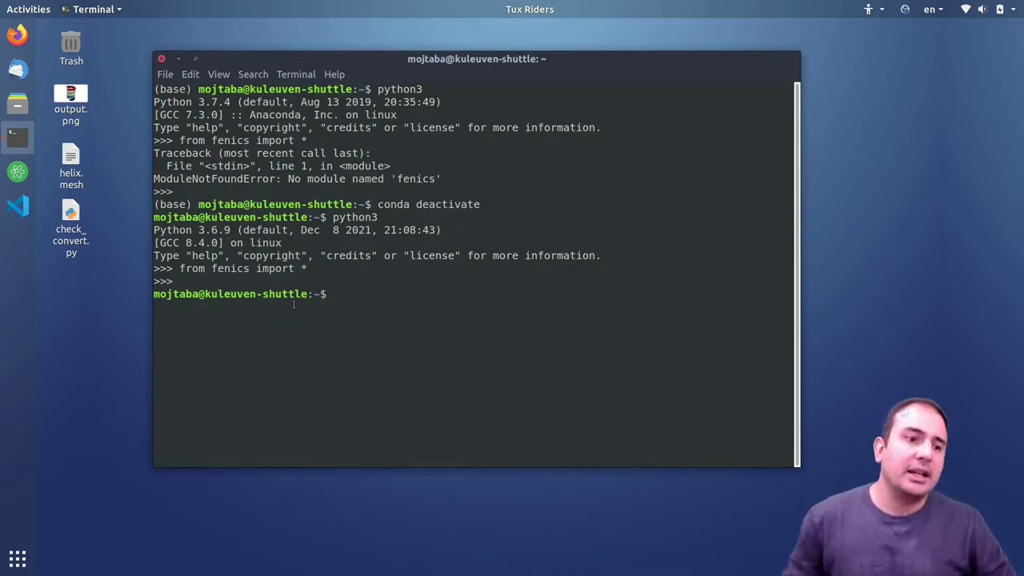
- Open check_convert.py from the desktop in Atom
left_click(76, 175)
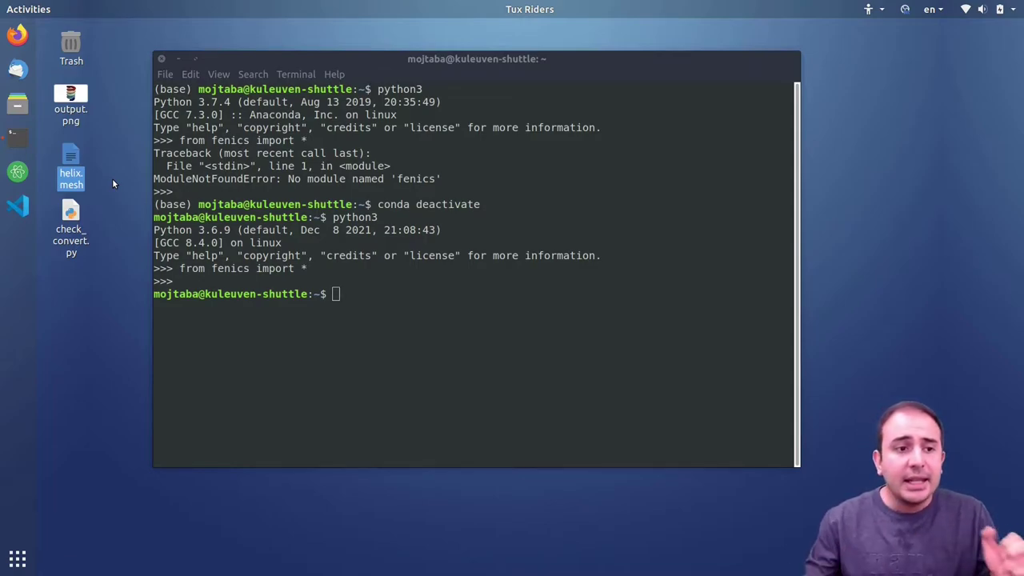
left_click(109, 176)
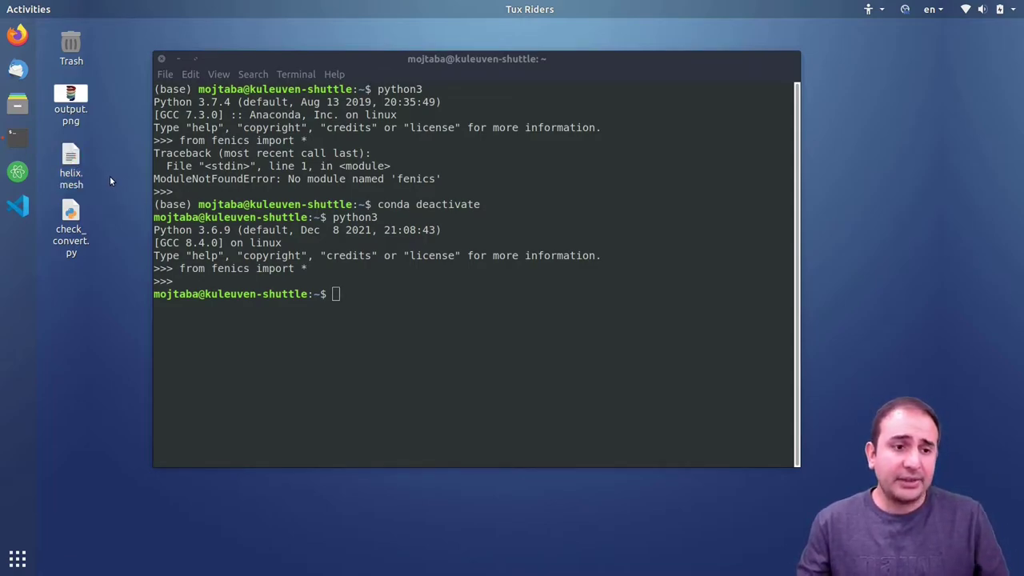
right_click(69, 215)
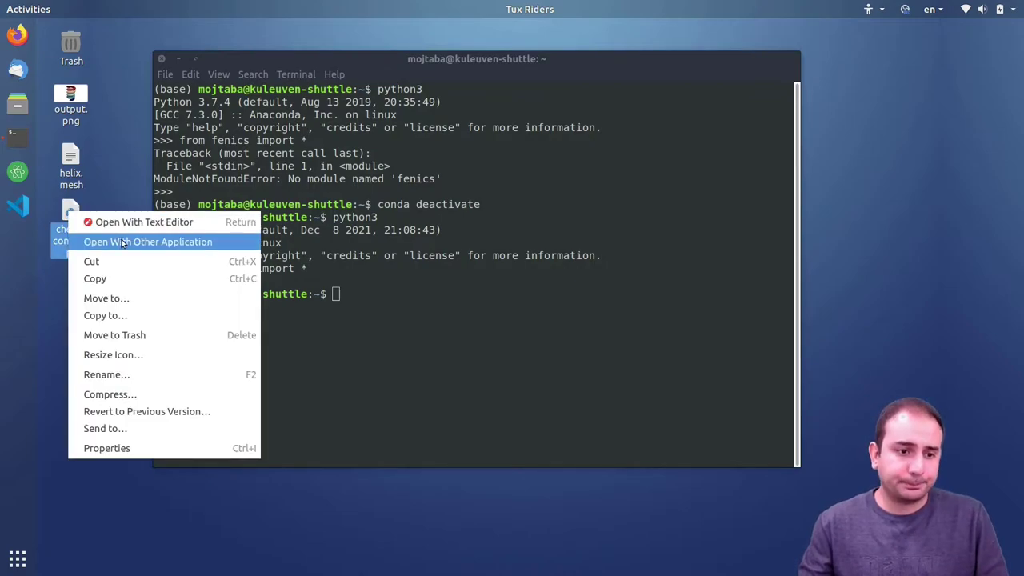
left_click(122, 242)
left_click(611, 179)
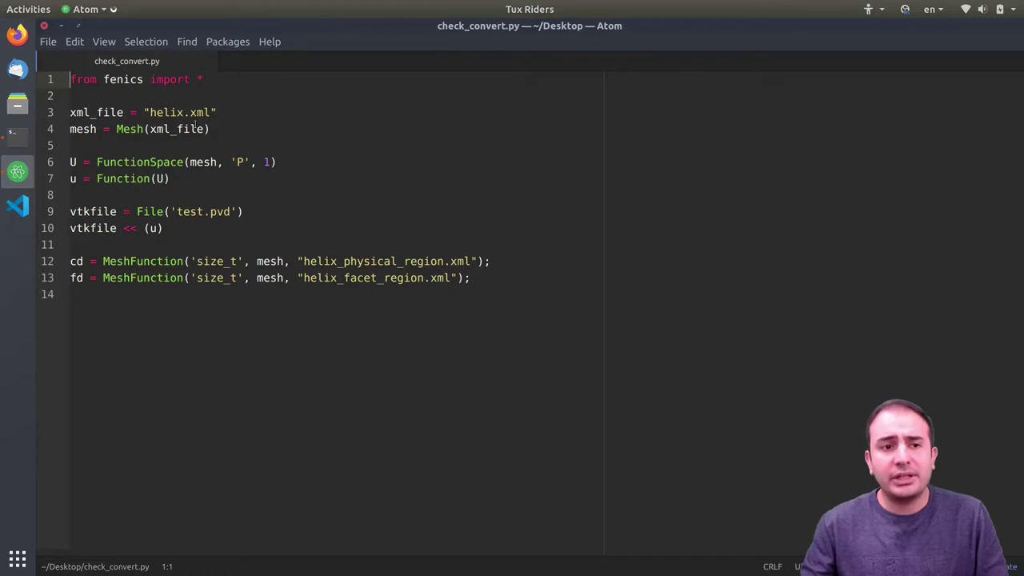
- Highlight helix.xml on line 3 of the script, then minimize Atom
left_click_drag(149, 112, 210, 112)
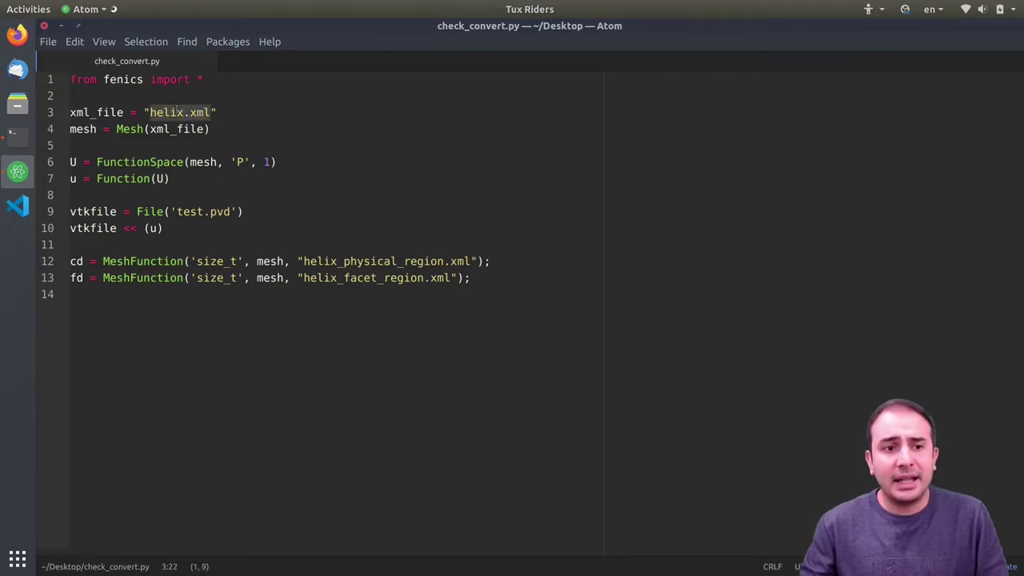
left_click(122, 96)
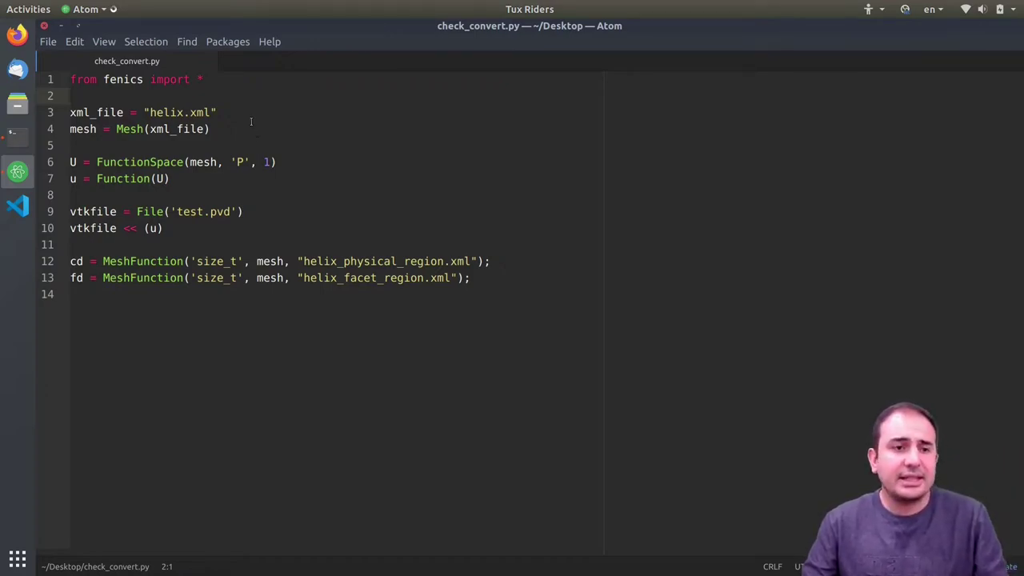
left_click_drag(150, 112, 211, 112)
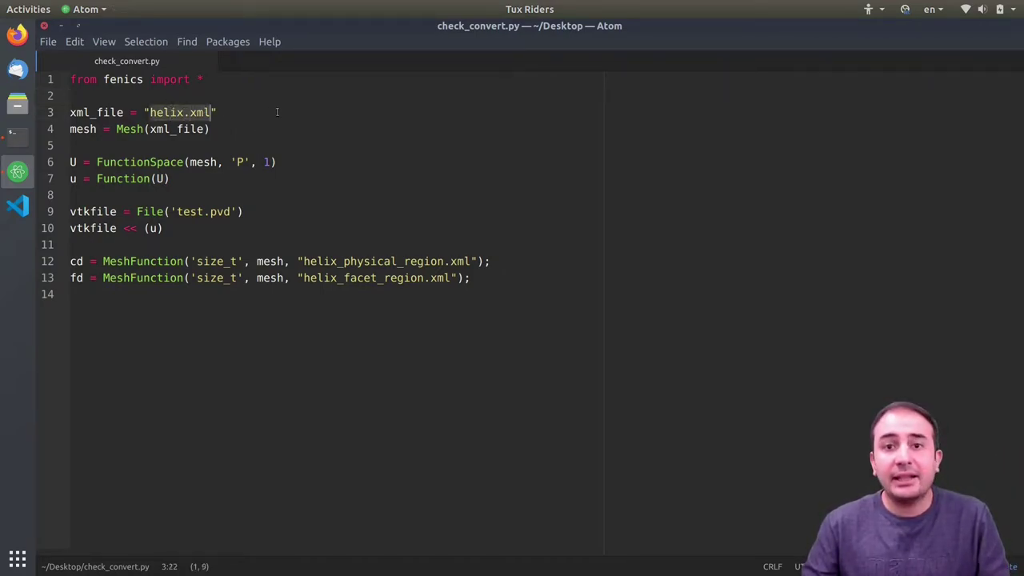
left_click(60, 28)
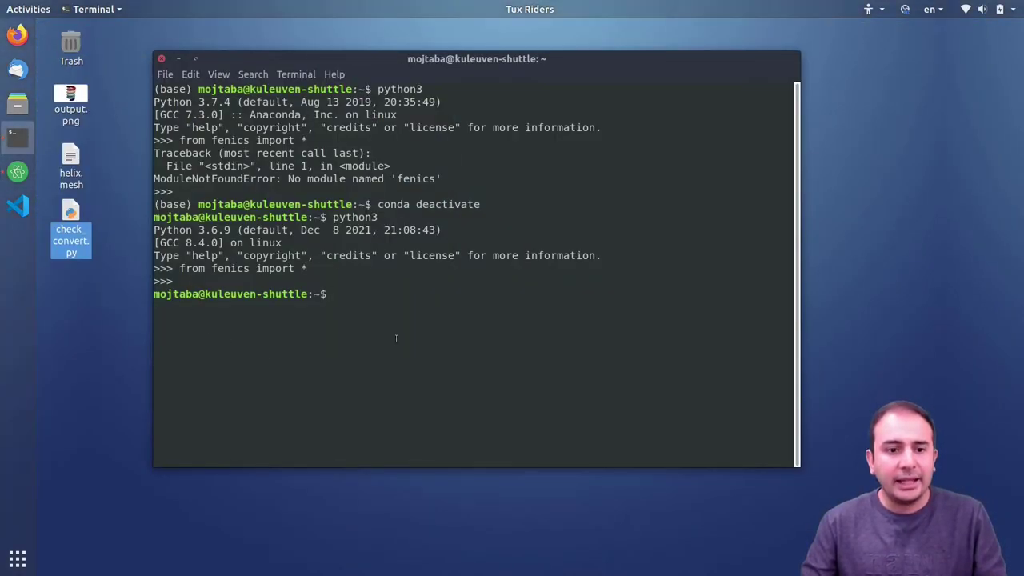
- Use tab completion to confirm the dolfin-convert command is available, then clear the line
type("dolfin-")
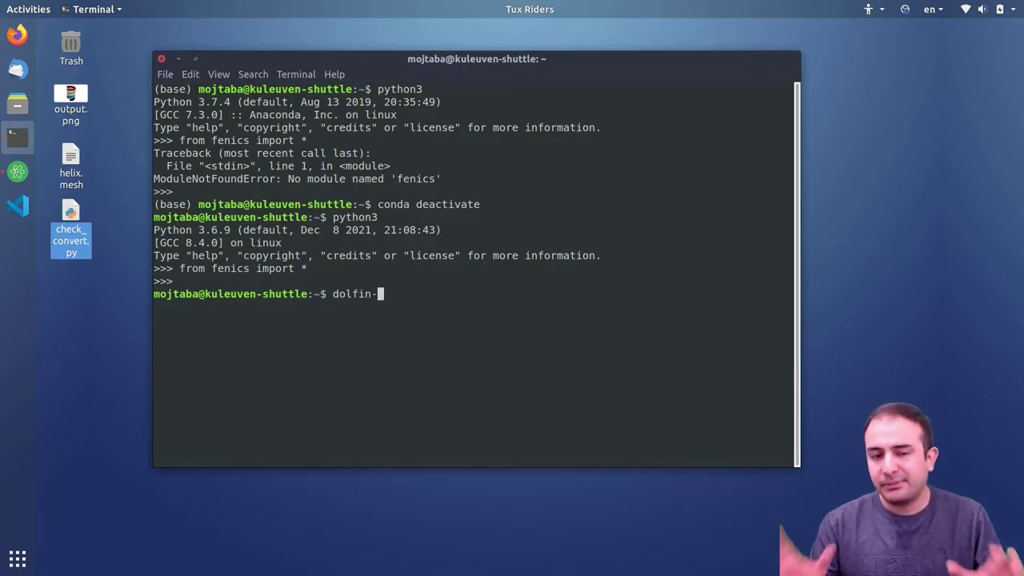
key("Tab")
key("Tab")
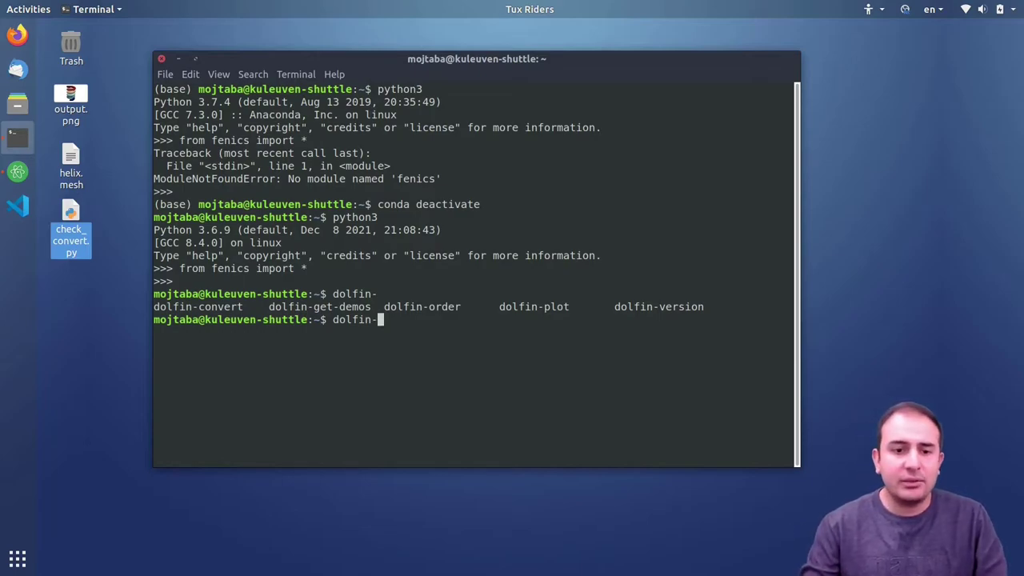
key("Up")
key("Down")
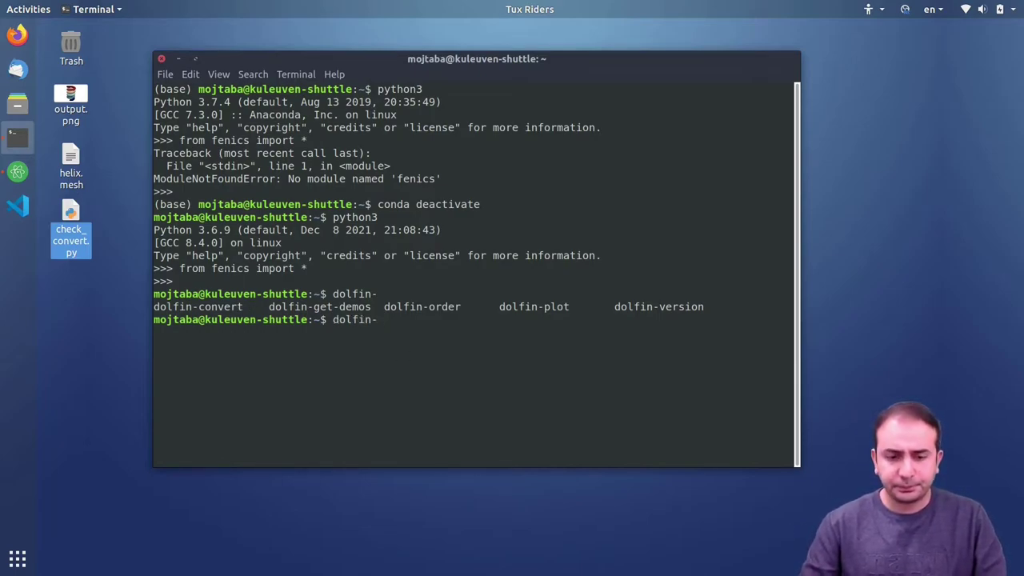
type("dolfin-c")
key("Tab")
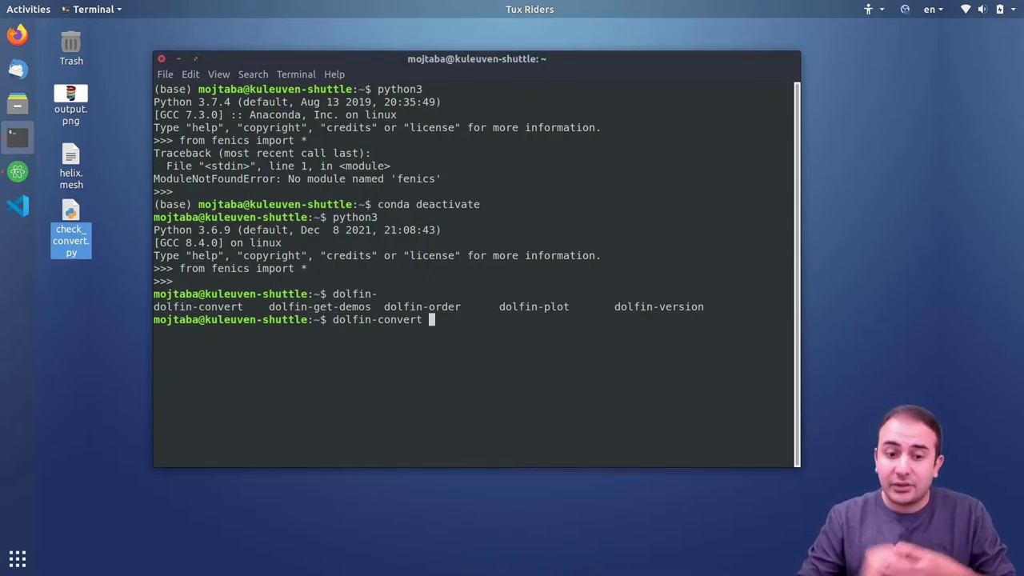
key("BackSpace")
key("BackSpace")
key("BackSpace")
key("BackSpace")
key("BackSpace")
key("BackSpace")
key("BackSpace")
key("BackSpace")
key("BackSpace")
key("BackSpace")
key("BackSpace")
key("BackSpace")
key("BackSpace")
key("BackSpace")
key("BackSpace")
- Change into the Desktop folder and list its files
type("cd Des")
key("Tab")
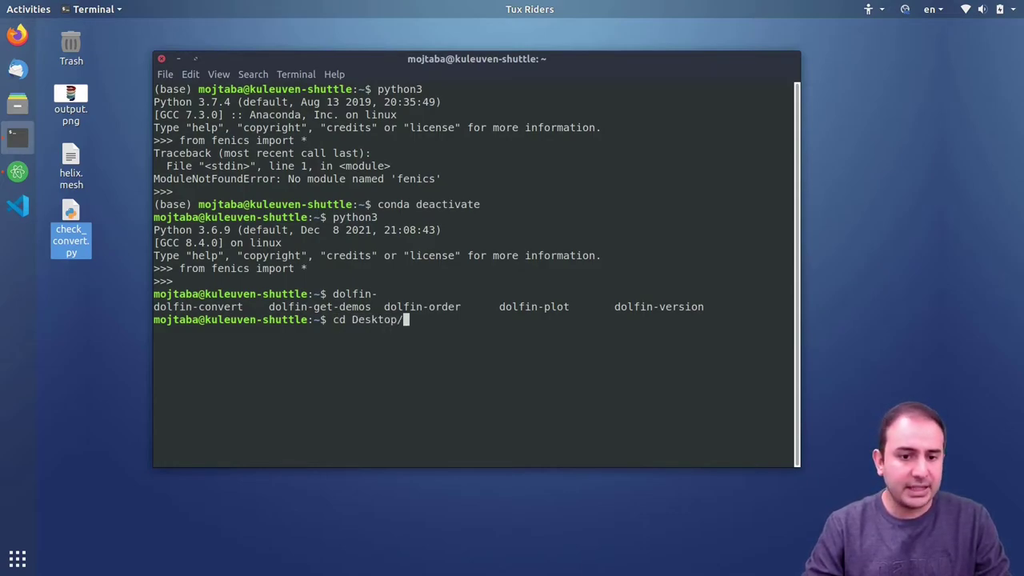
key("Return")
type("ls")
key("Return")
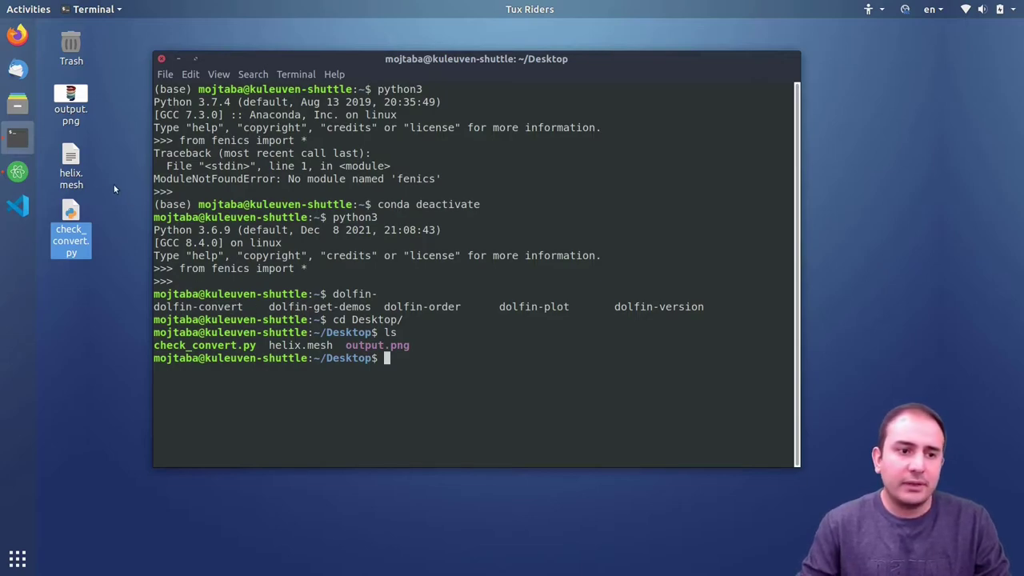
- Run dolfin-convert helix.mesh helix.xml, then select the new helix.xml on the desktop
type("dol")
key("Tab")
type("c")
key("Tab")
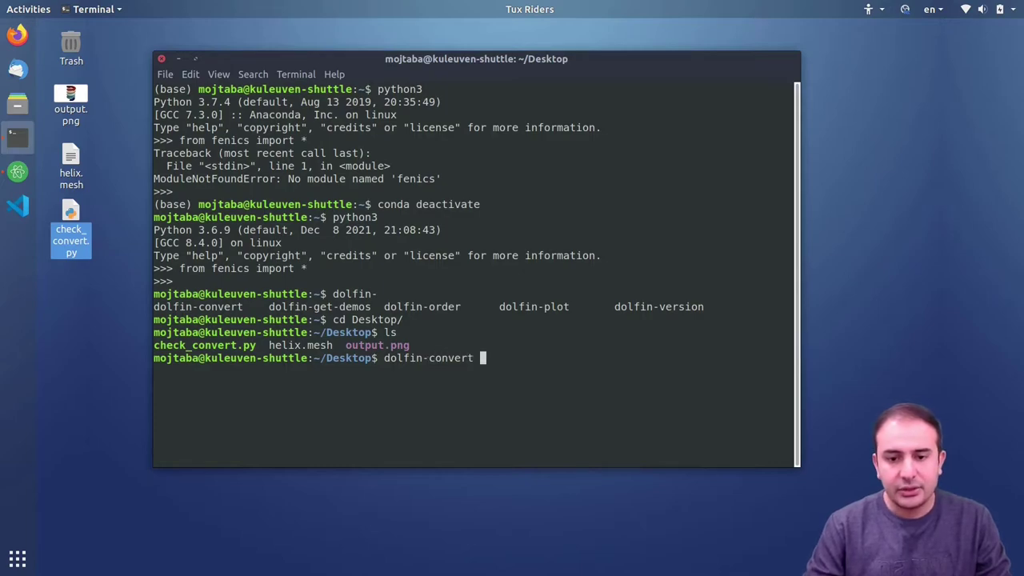
type("hel")
key("Tab")
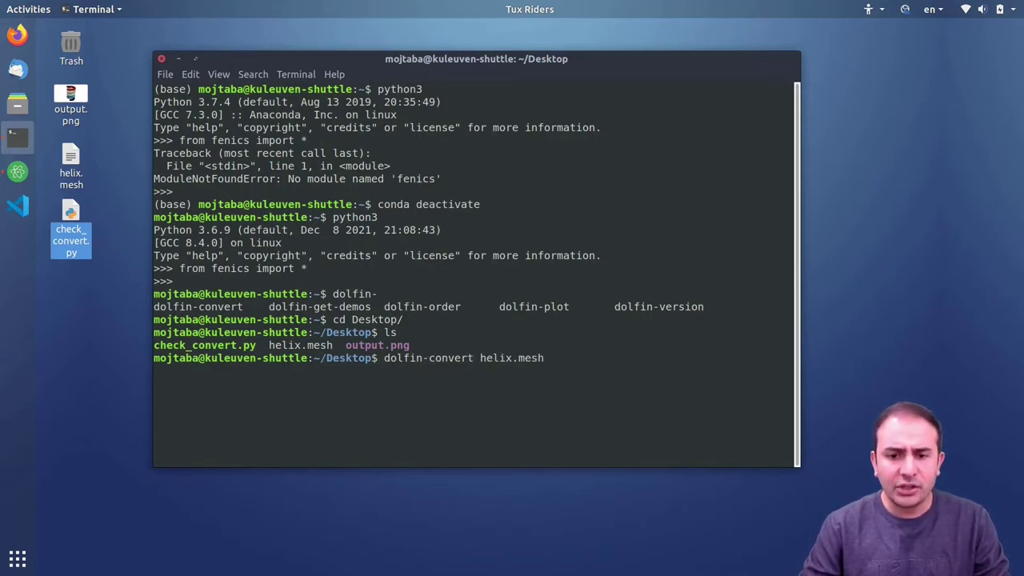
type("helix.xml")
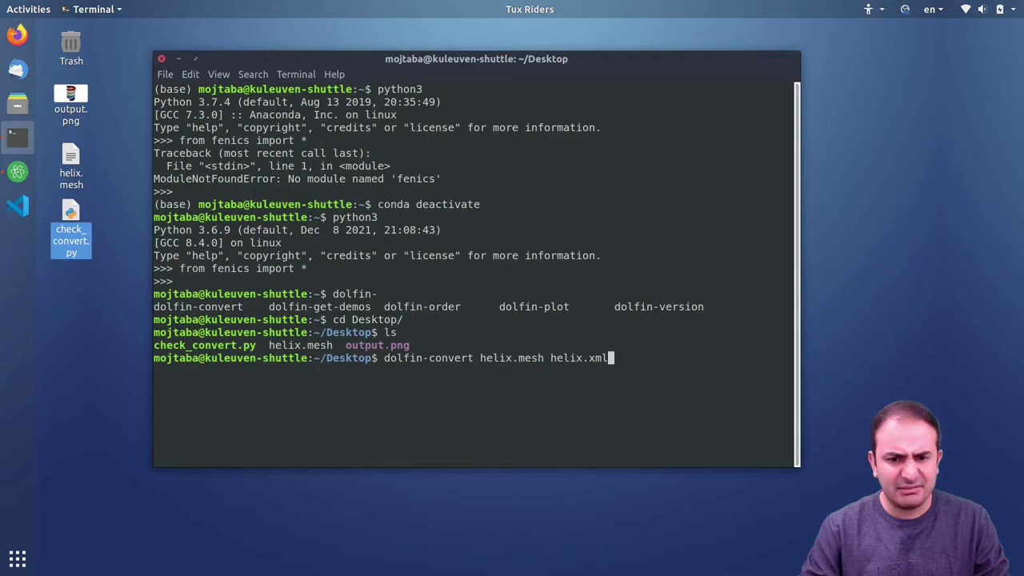
key("Return")
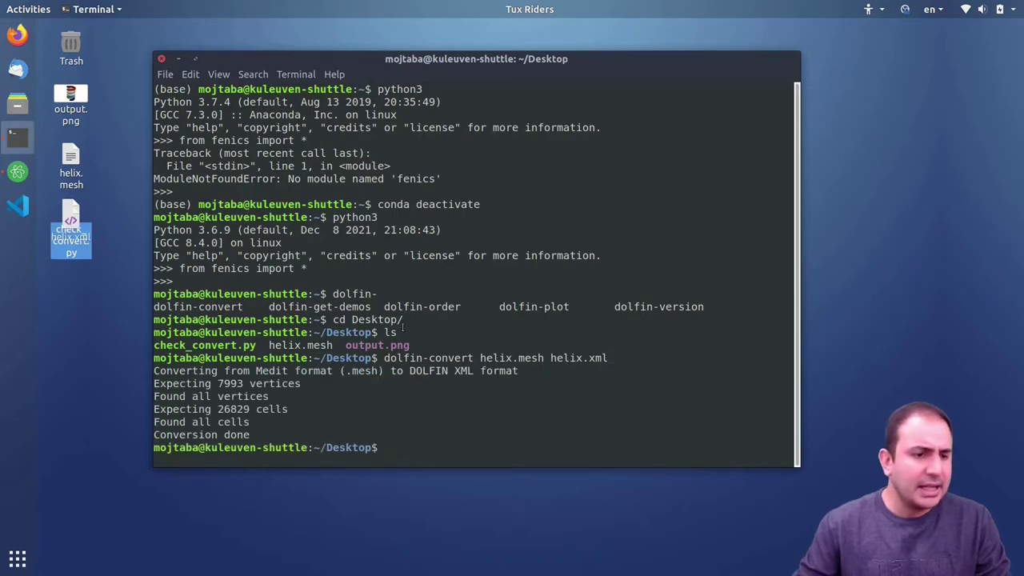
left_click(77, 230)
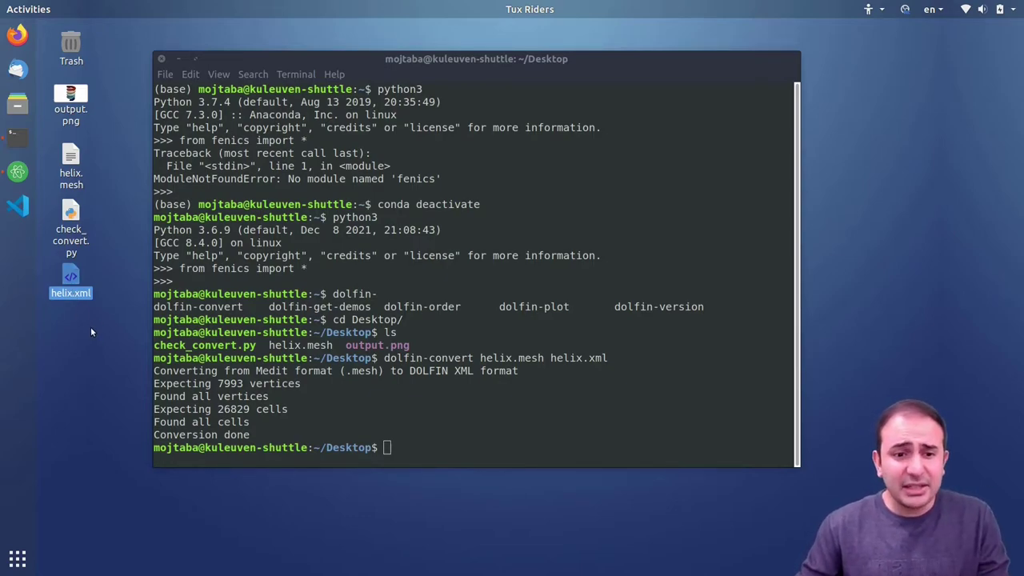
left_click(17, 172)
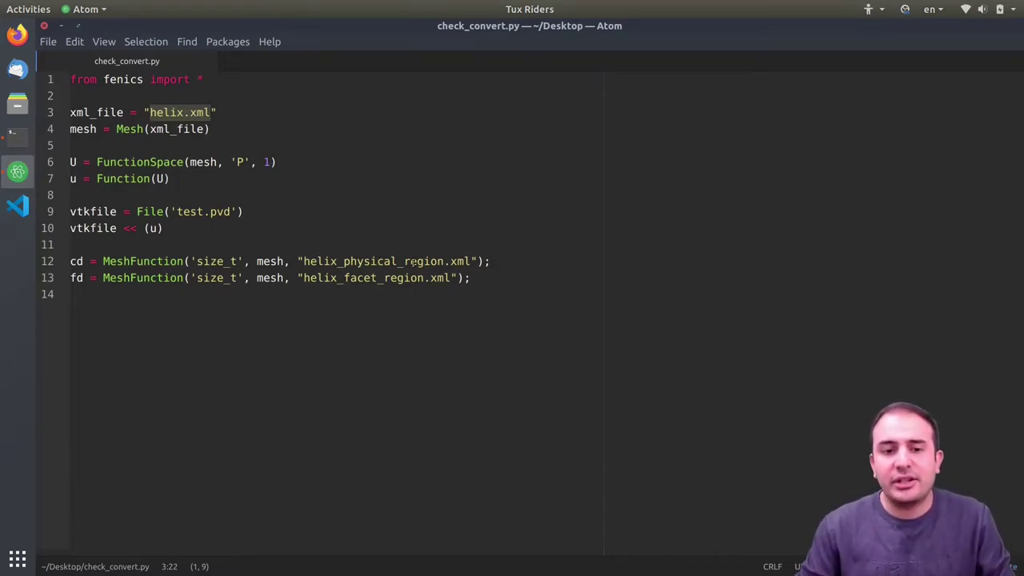
double_click(325, 260)
left_click(471, 260, "shift")
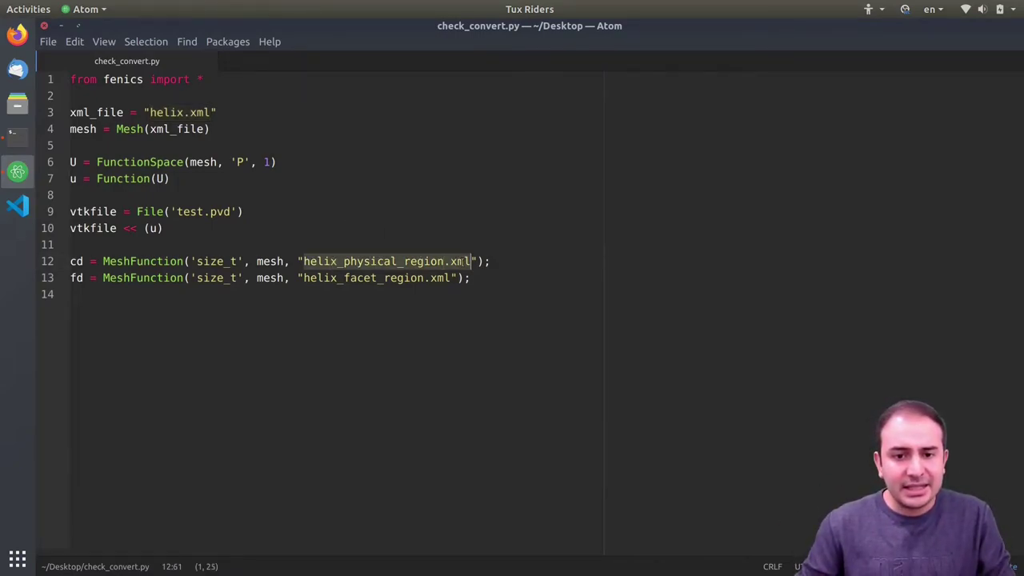
double_click(342, 279)
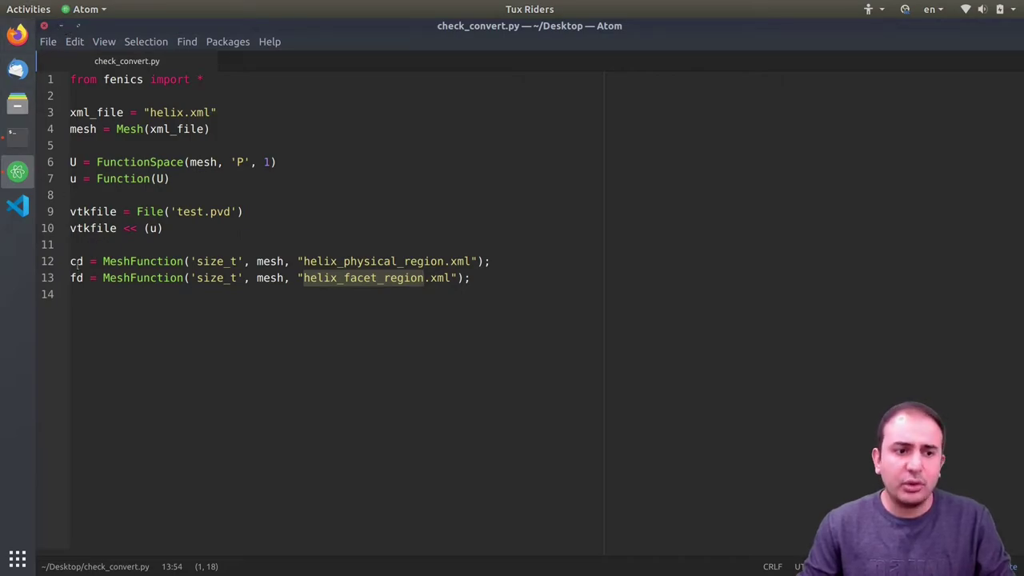
double_click(150, 262)
double_click(155, 278)
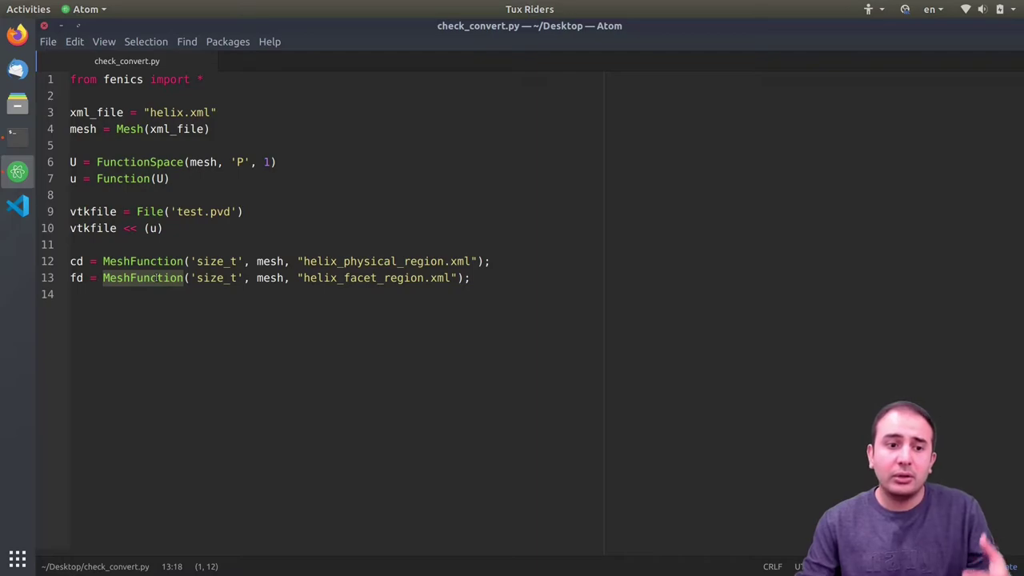
left_click(77, 278)
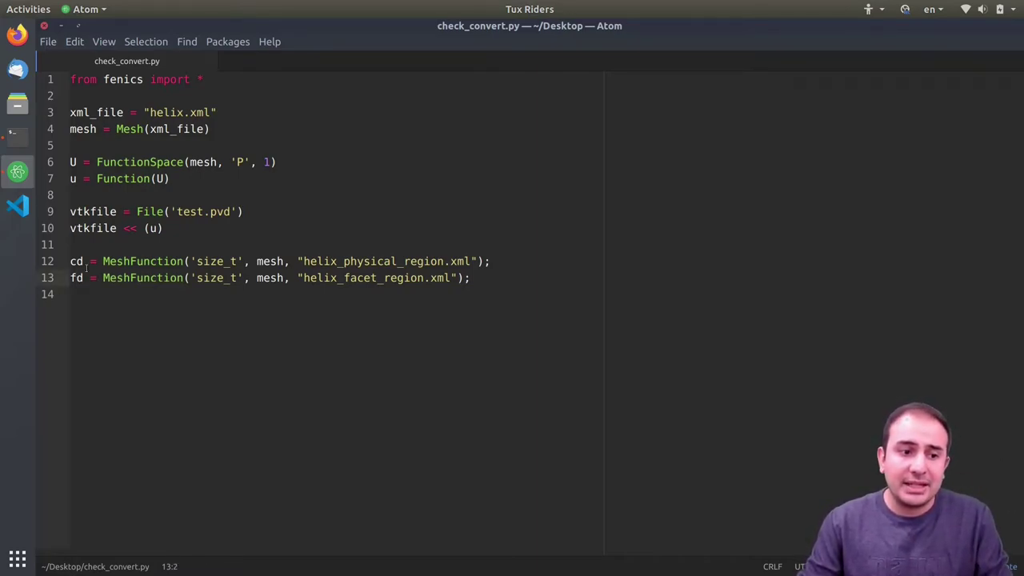
double_click(77, 278)
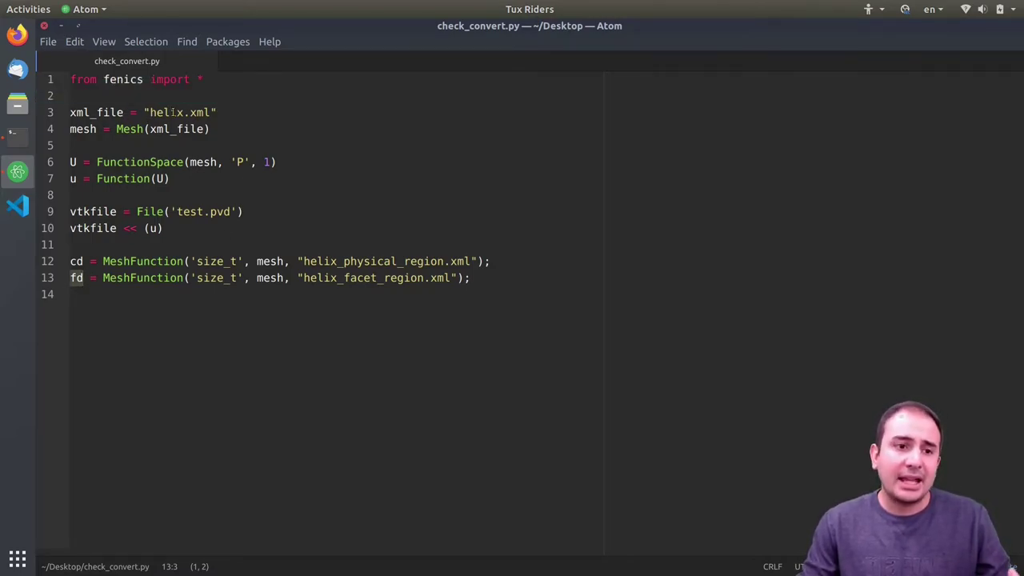
double_click(86, 113)
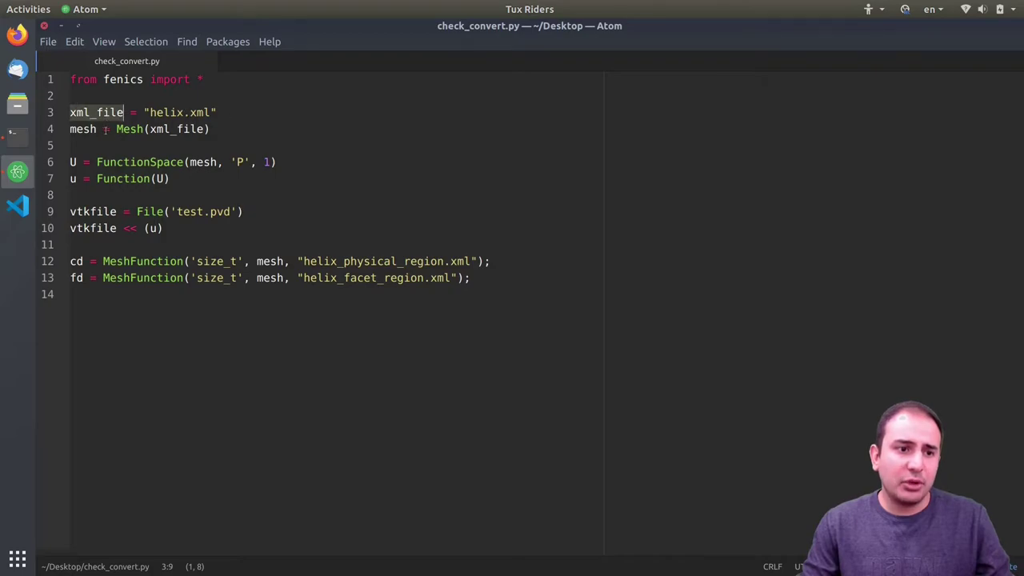
double_click(141, 130)
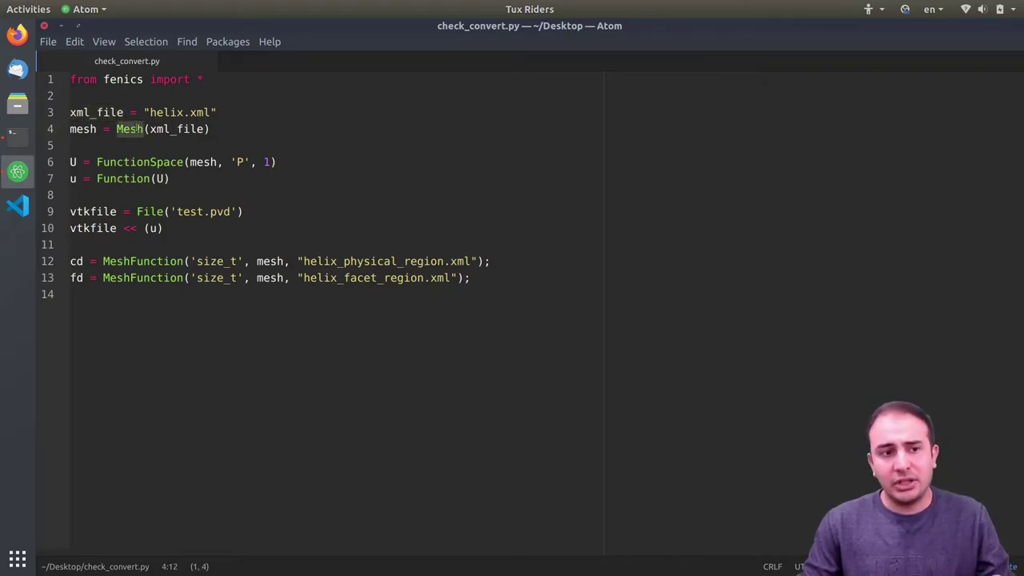
double_click(85, 129)
left_click_drag(209, 129, 70, 130)
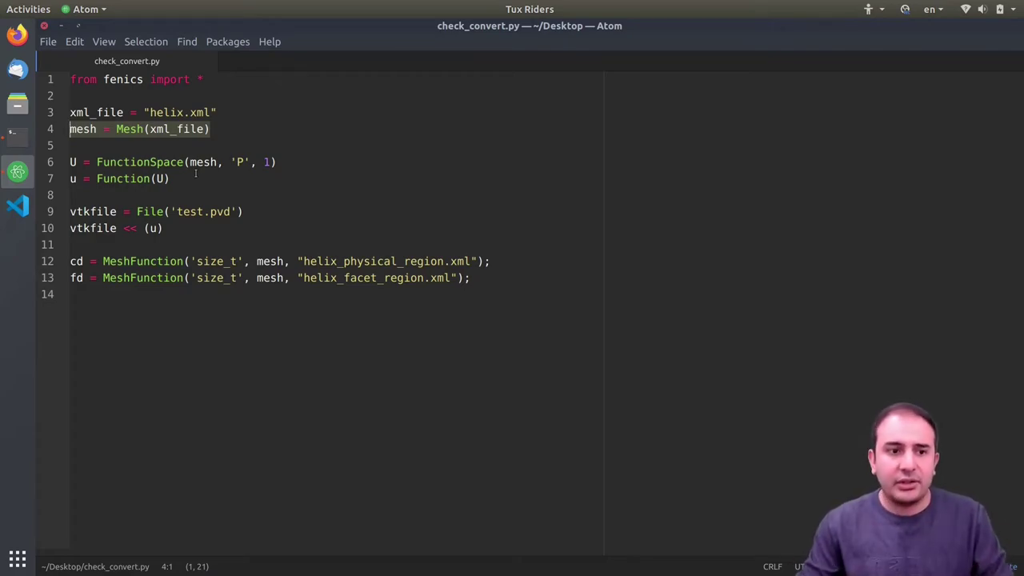
left_click(232, 184)
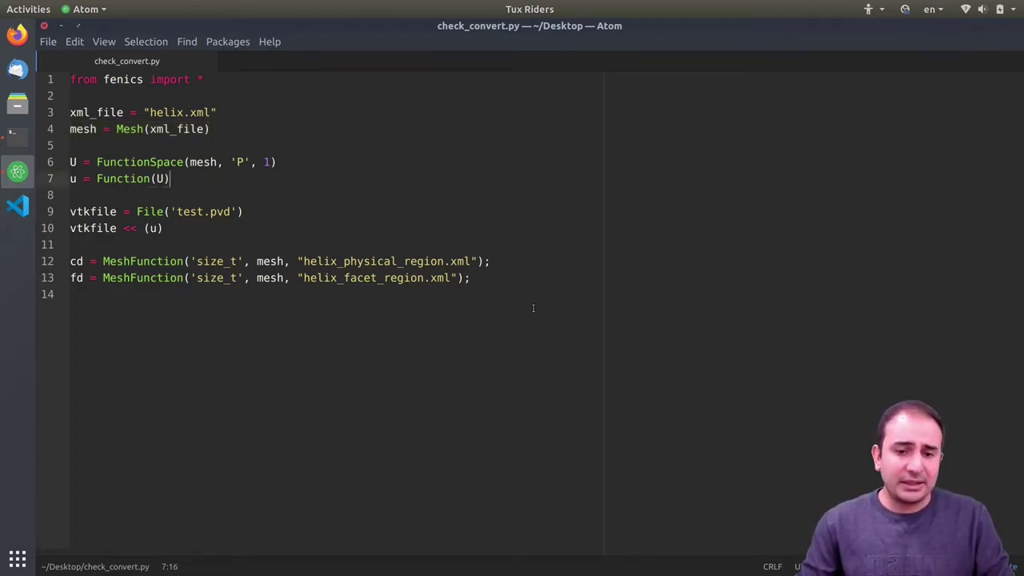
left_click_drag(480, 280, 71, 262)
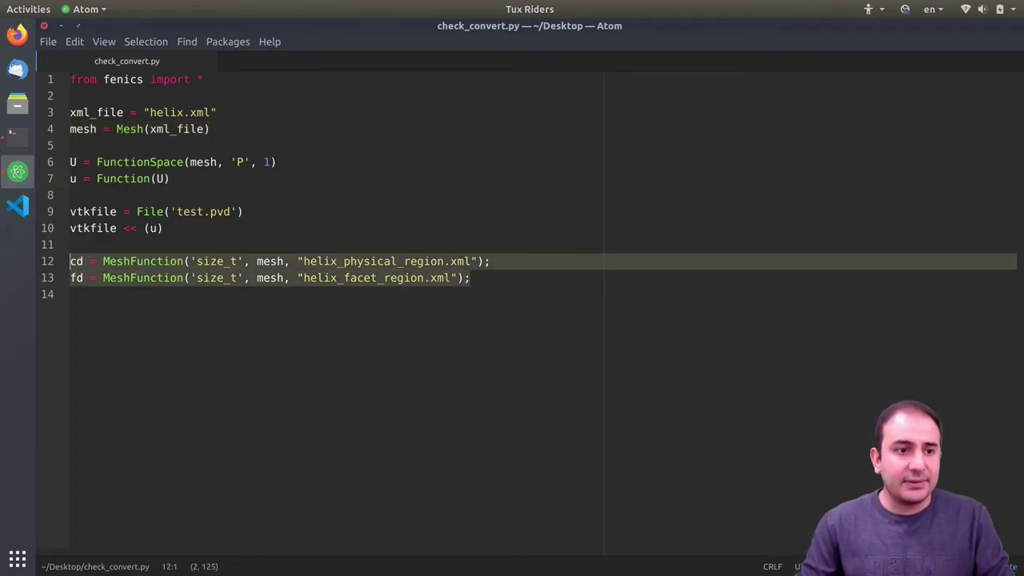
left_click(61, 26)
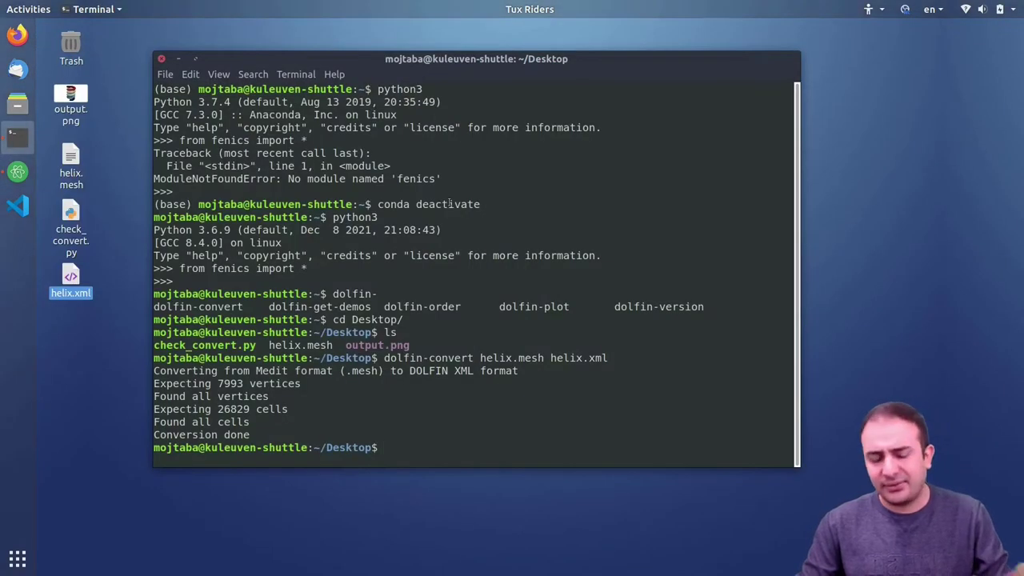
- Enter python3 check_convert.py in the terminal and move the script file to a free desktop spot
type("python")
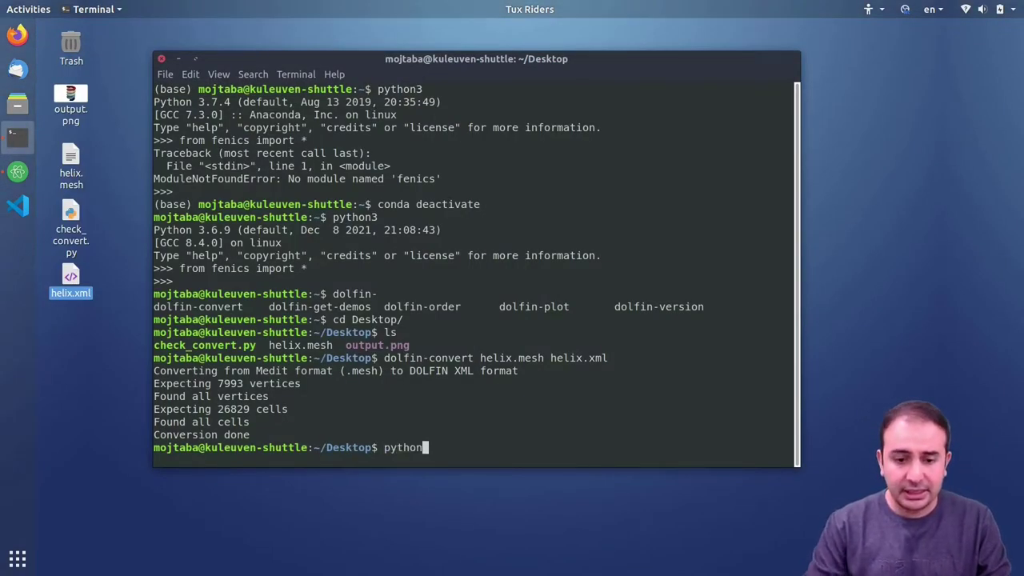
type("3 ch")
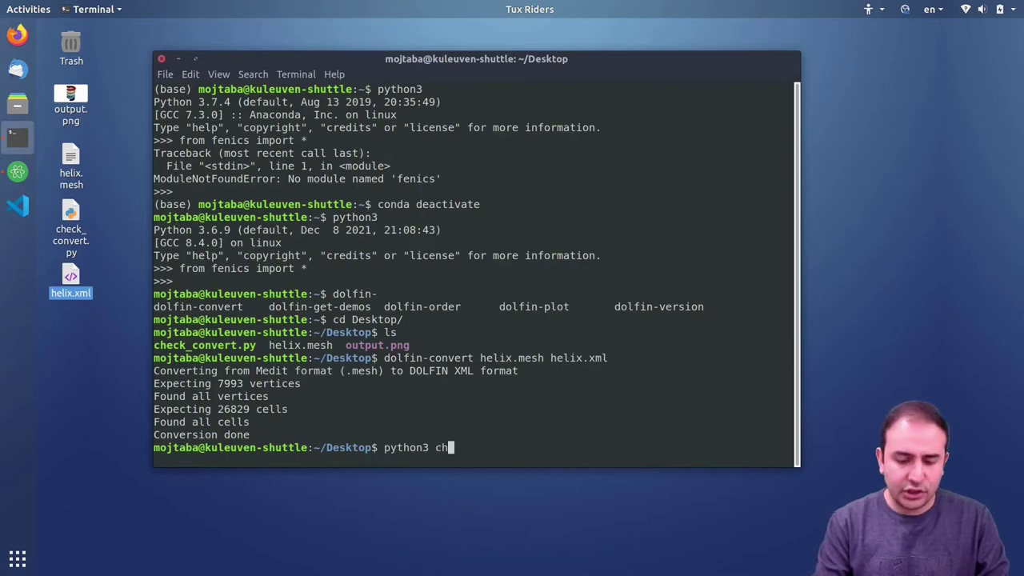
key("Tab")
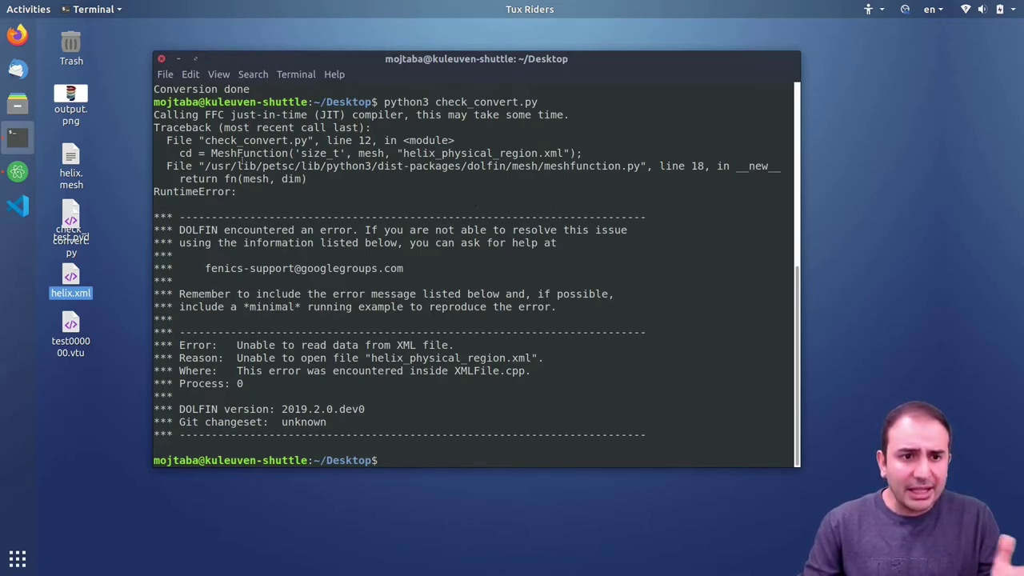
left_click_drag(72, 230, 132, 181)
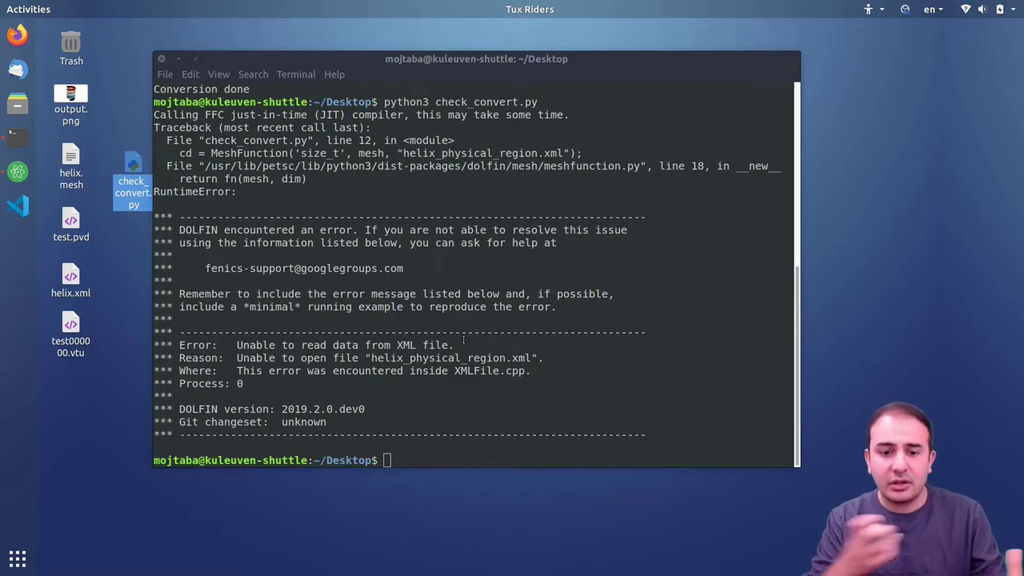
- Launch ParaView on test.pvd from the terminal
left_click(505, 352)
type("para")
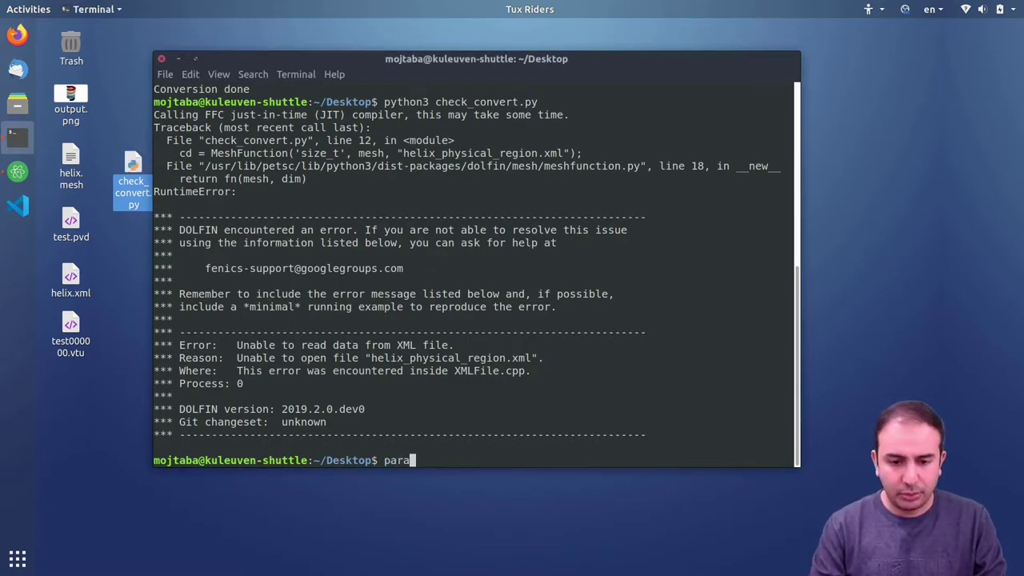
type("view test")
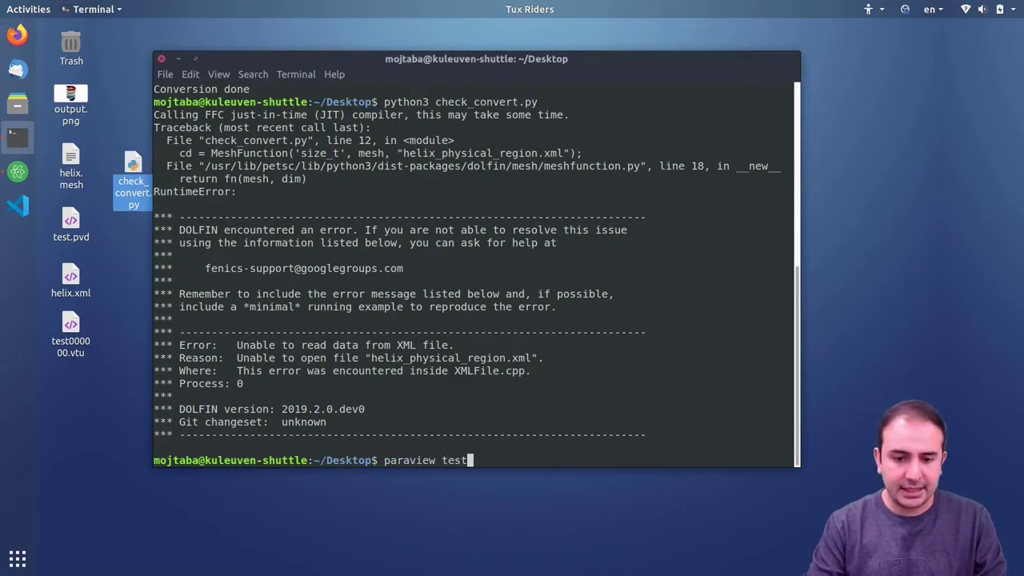
type(".pvd")
key("Return")
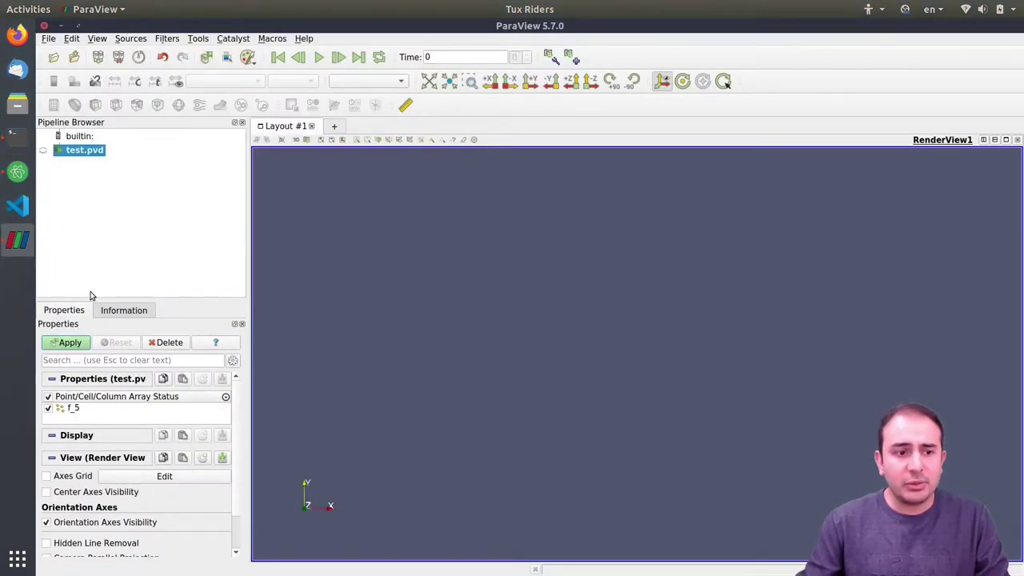
- Apply test.pvd and inspect the helix using the Surface With Edges representation
left_click(70, 342)
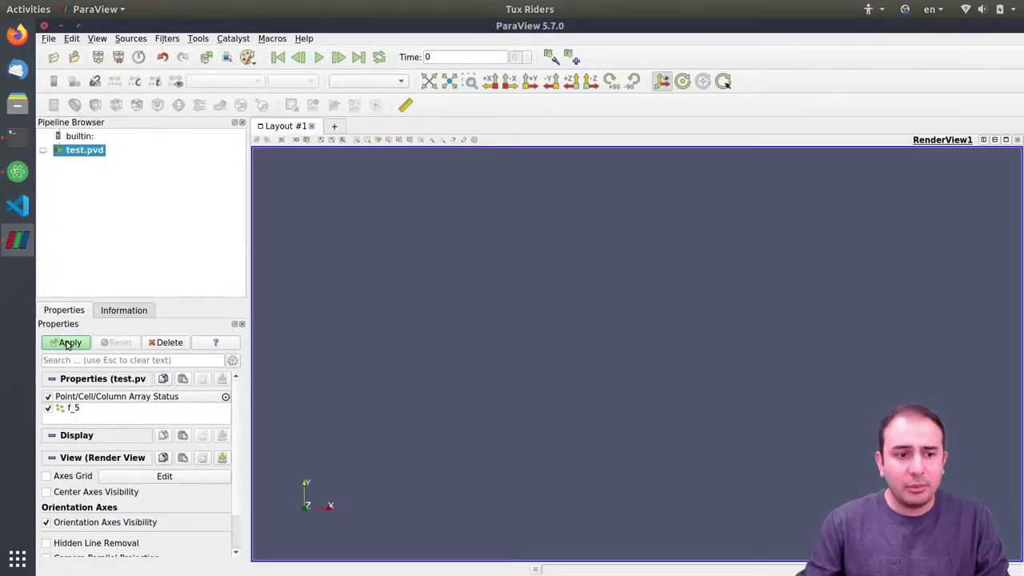
left_click_drag(553, 360, 559, 267)
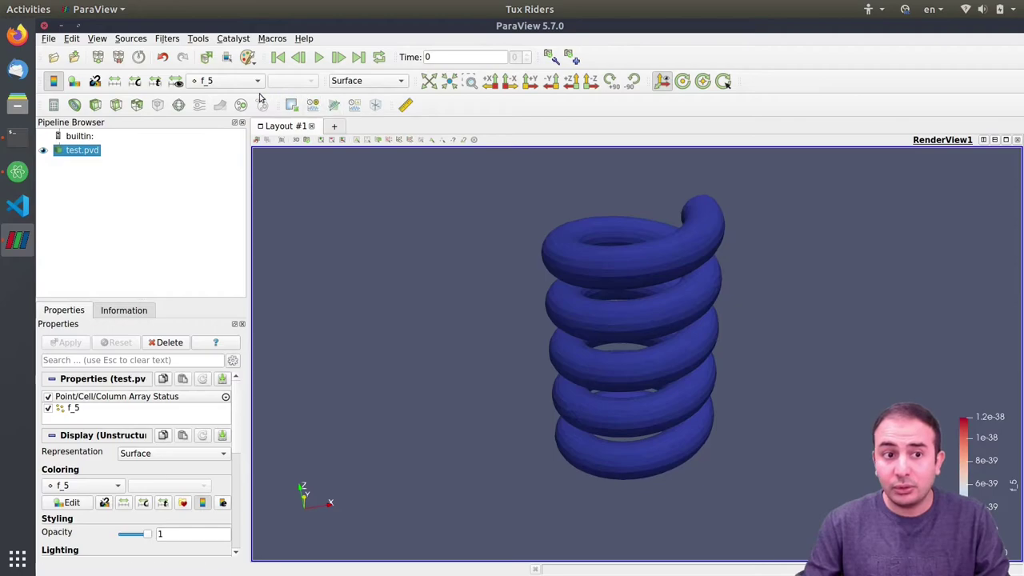
left_click(367, 81)
left_click(366, 107)
left_click_drag(628, 240, 650, 291)
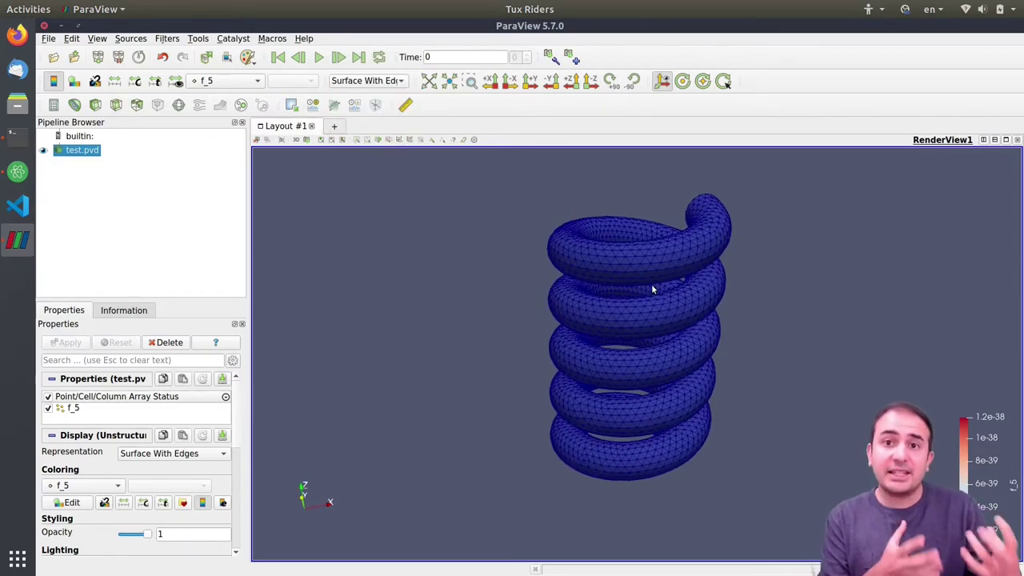
- Close ParaView and return to the terminal
left_click(44, 26)
scroll(444, 271, "up", 3)
scroll(443, 271, "down", 3)
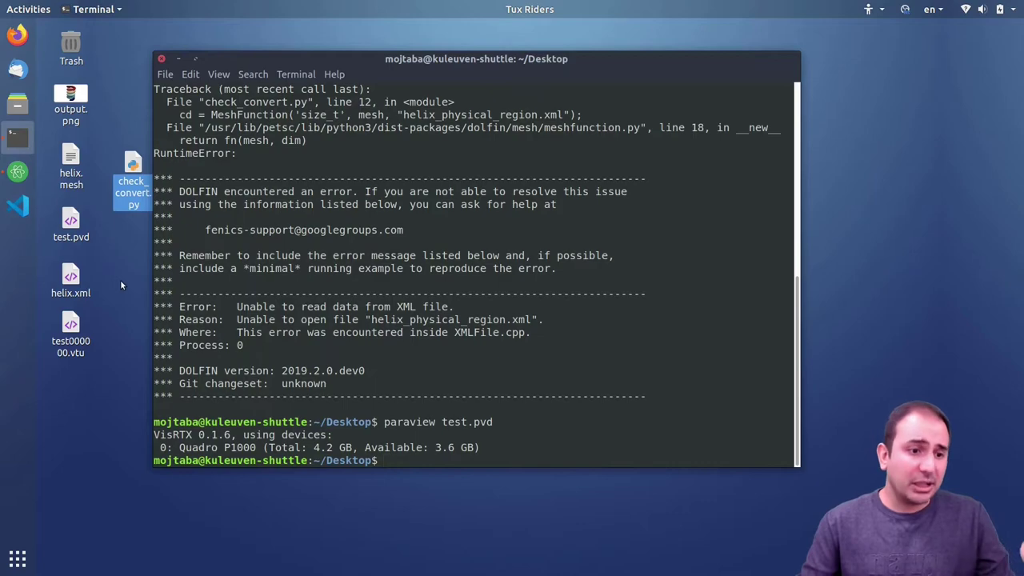
- Check the helix_physical_region file name on line 12 of check_convert.py
left_click(18, 171)
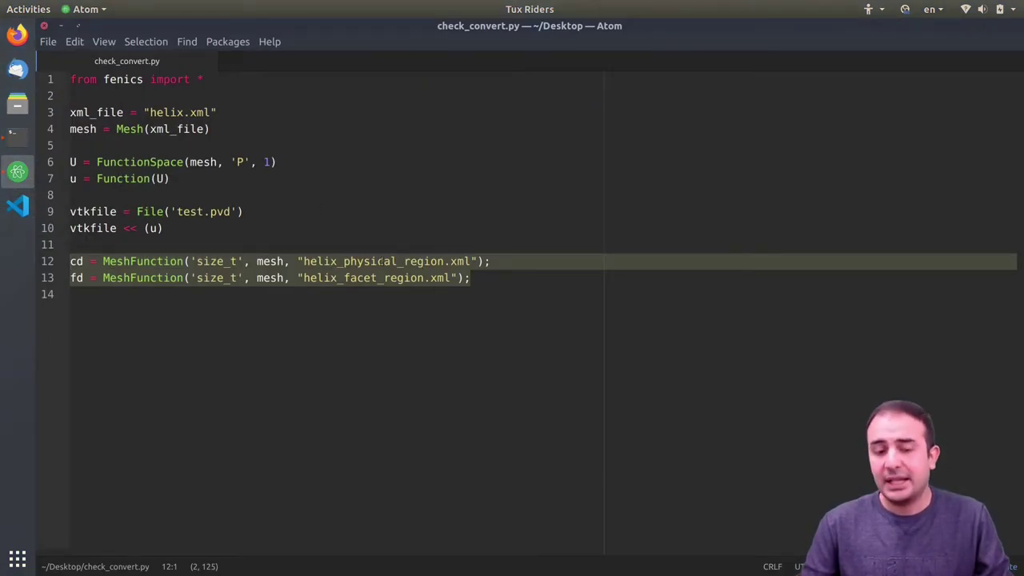
double_click(382, 262)
left_click_drag(404, 262, 467, 261)
left_click(496, 265)
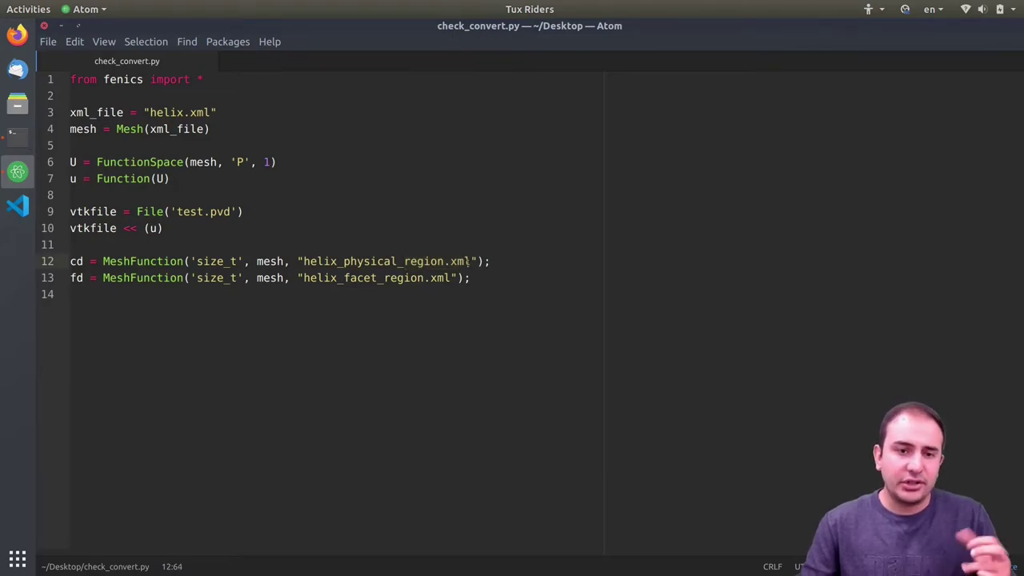
left_click(60, 27)
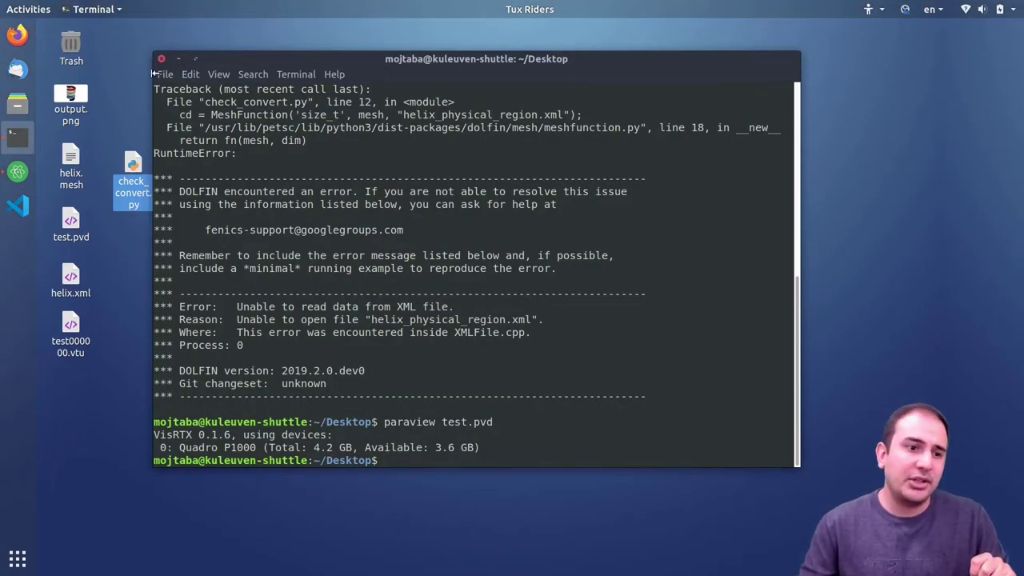
- Delete the old test.pvd, helix.xml and test000000.vtu files from the desktop
left_click(70, 167)
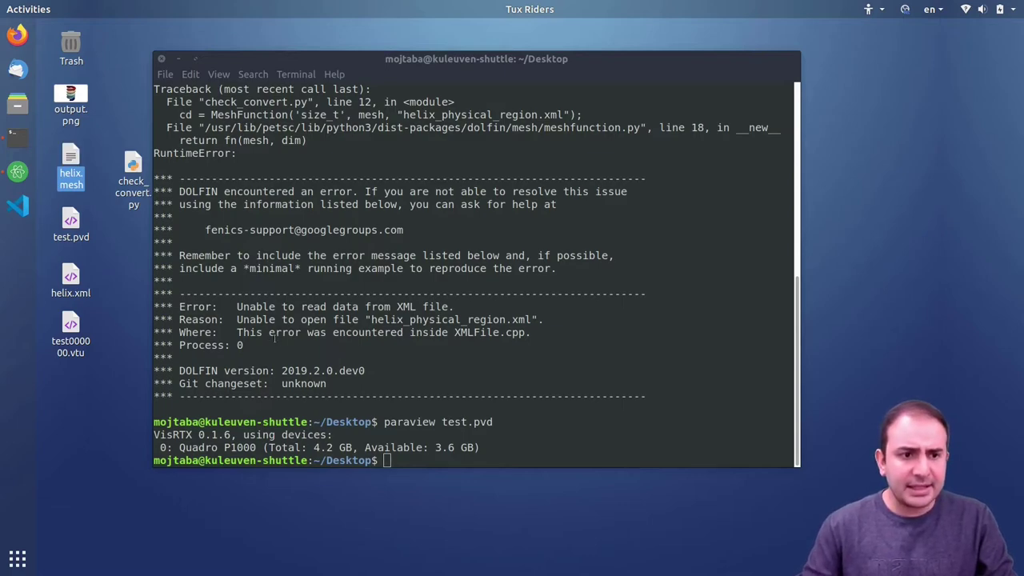
left_click_drag(106, 223, 78, 364)
key("Delete")
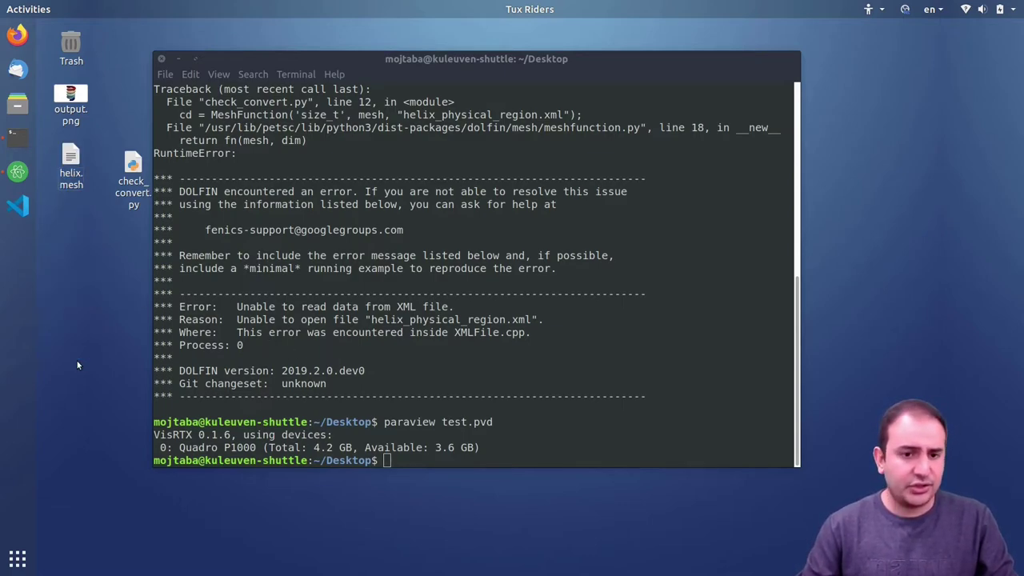
- Launch Gmsh by running gmsh in the terminal
left_click_drag(359, 60, 373, 63)
type("gmsh")
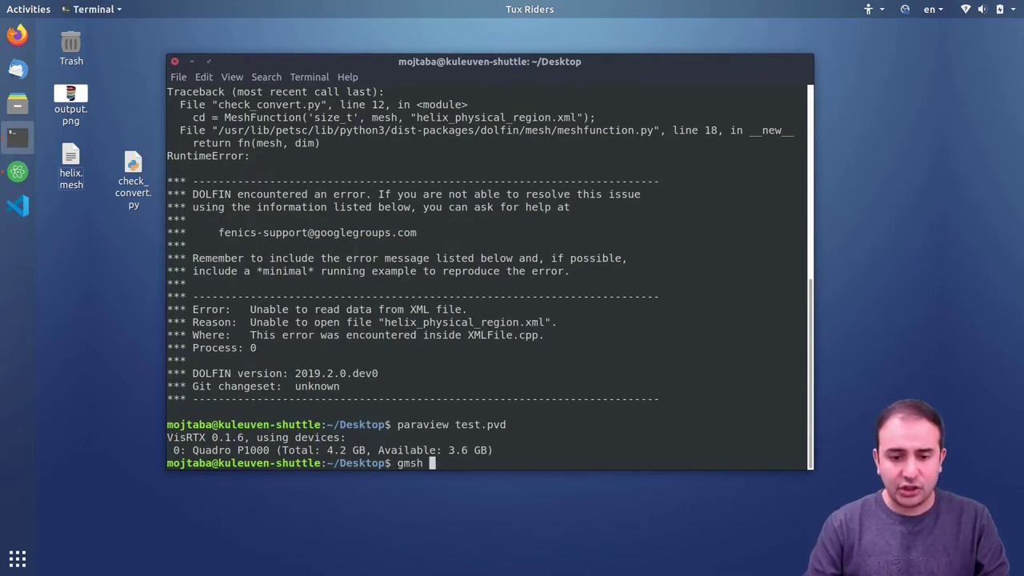
key("Return")
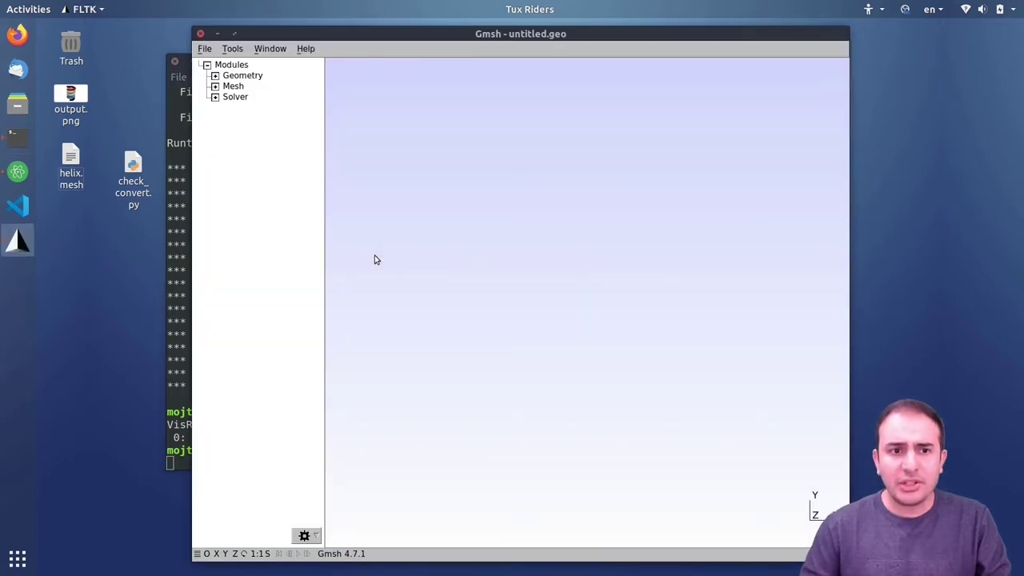
- Open helix.mesh from the Desktop with File > Open
left_click_drag(276, 36, 243, 35)
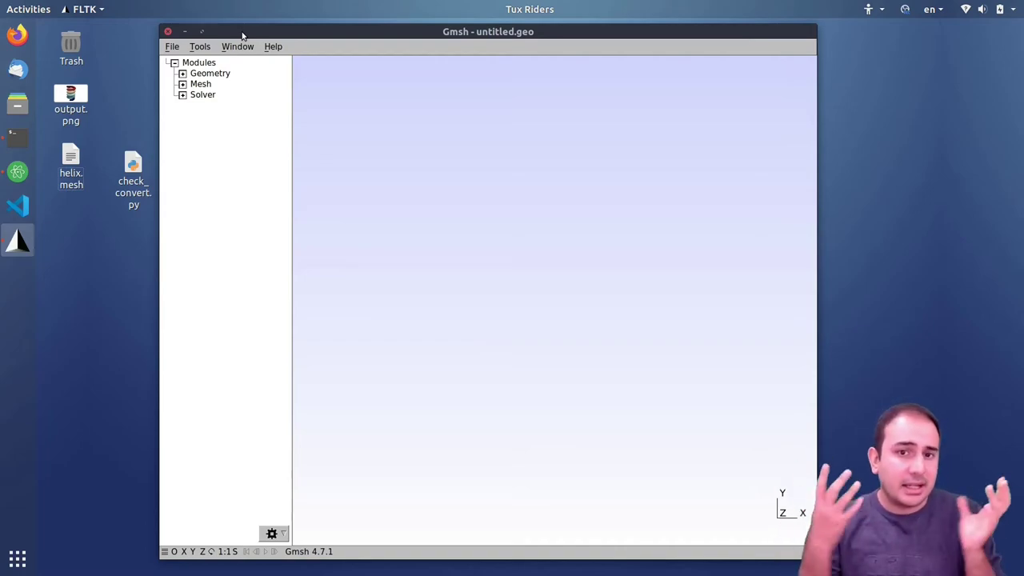
left_click(173, 46)
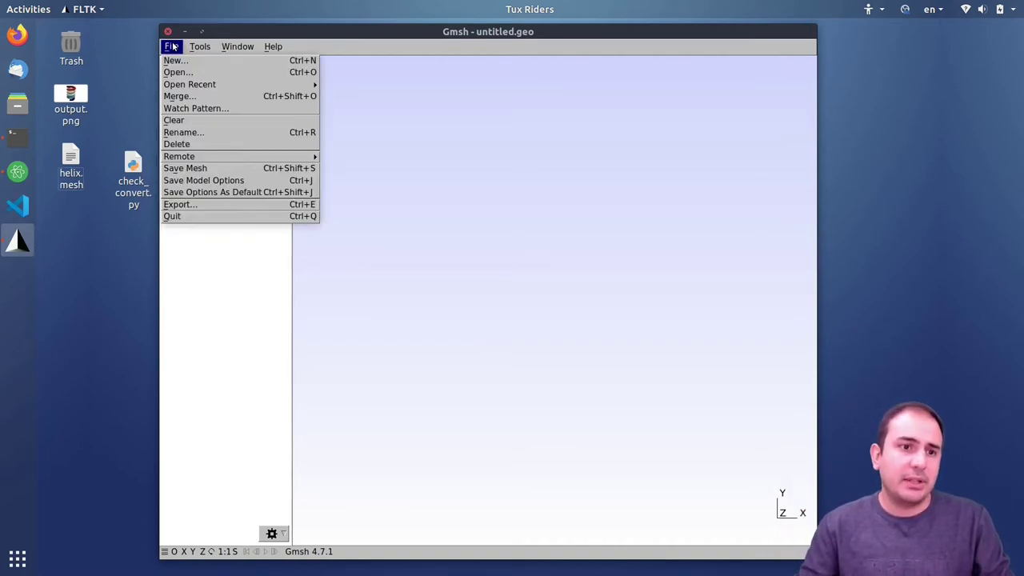
left_click(177, 74)
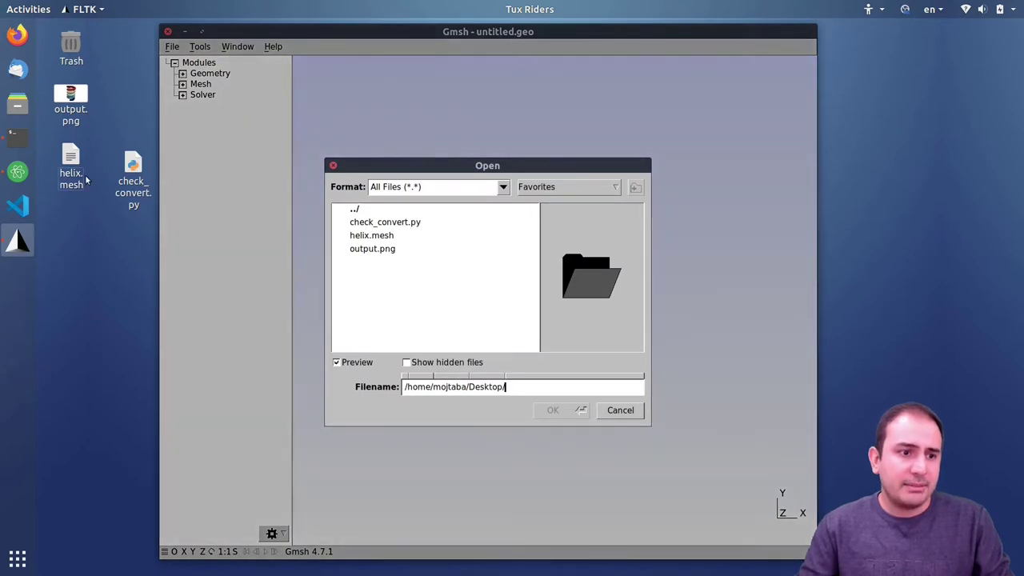
left_click(378, 237)
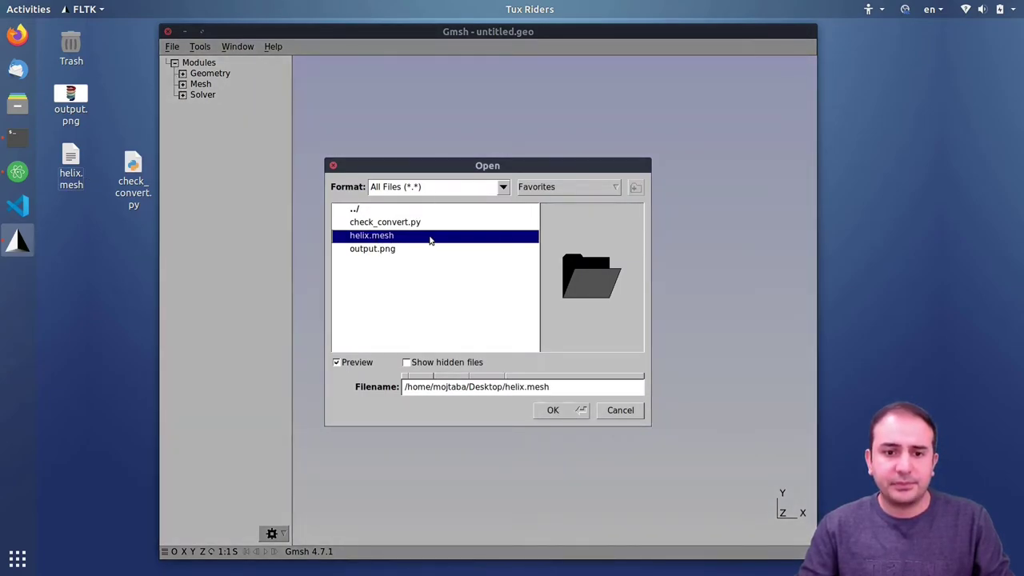
left_click(553, 410)
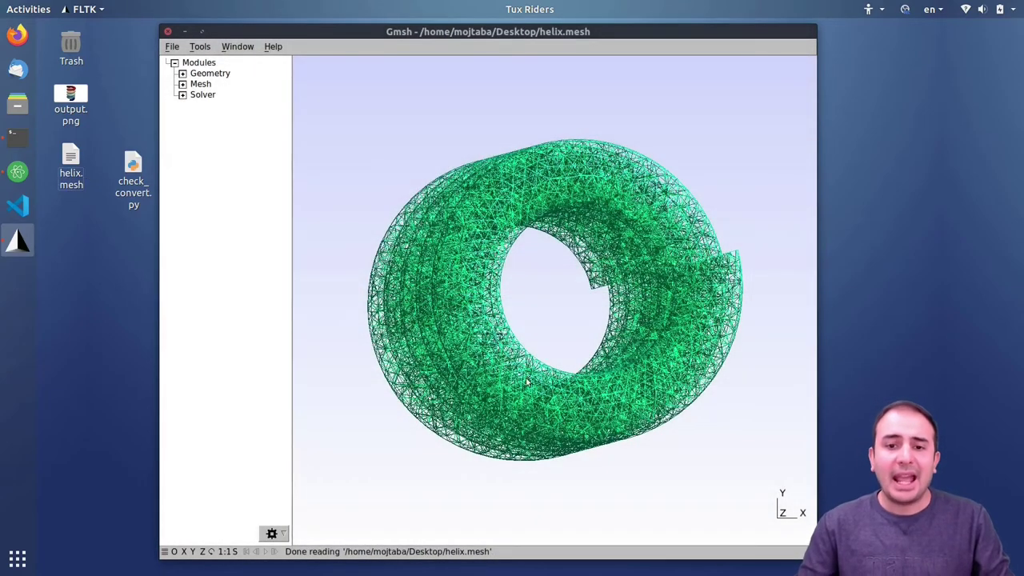
- Display the mesh as shaded 2D element faces
right_click(347, 159)
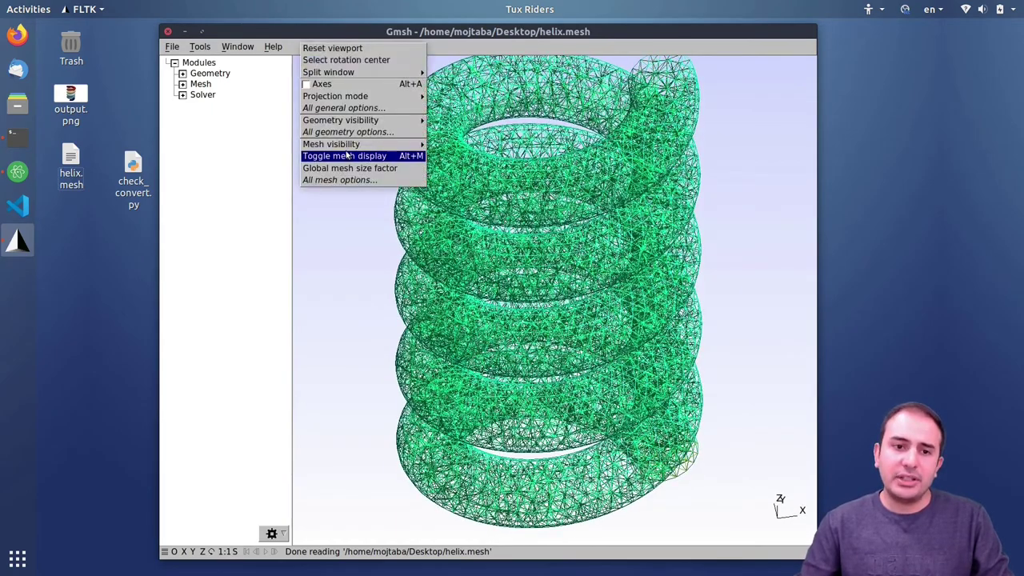
mouse_move(360, 144)
left_click(456, 180)
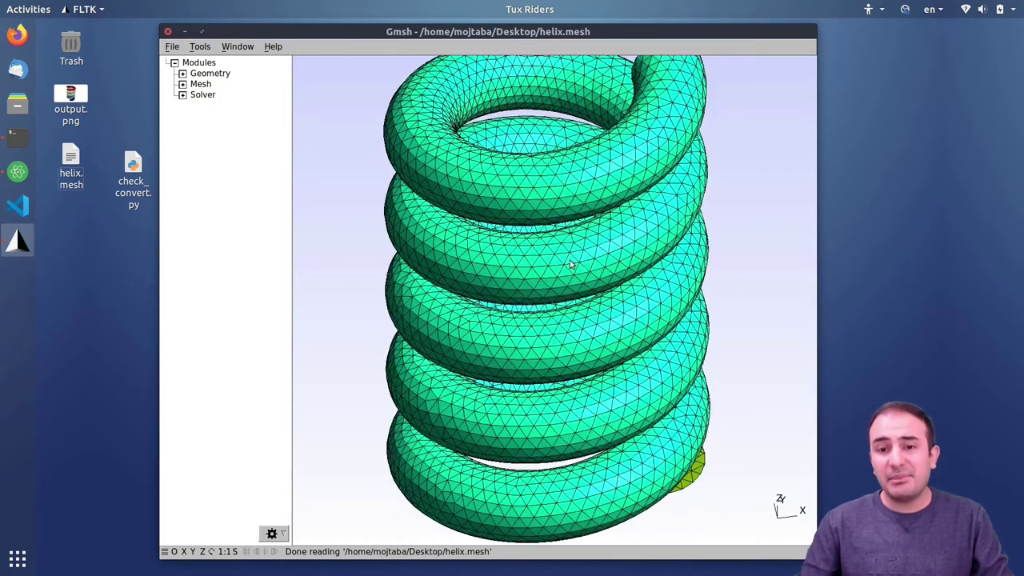
scroll(571, 265, "down", 3)
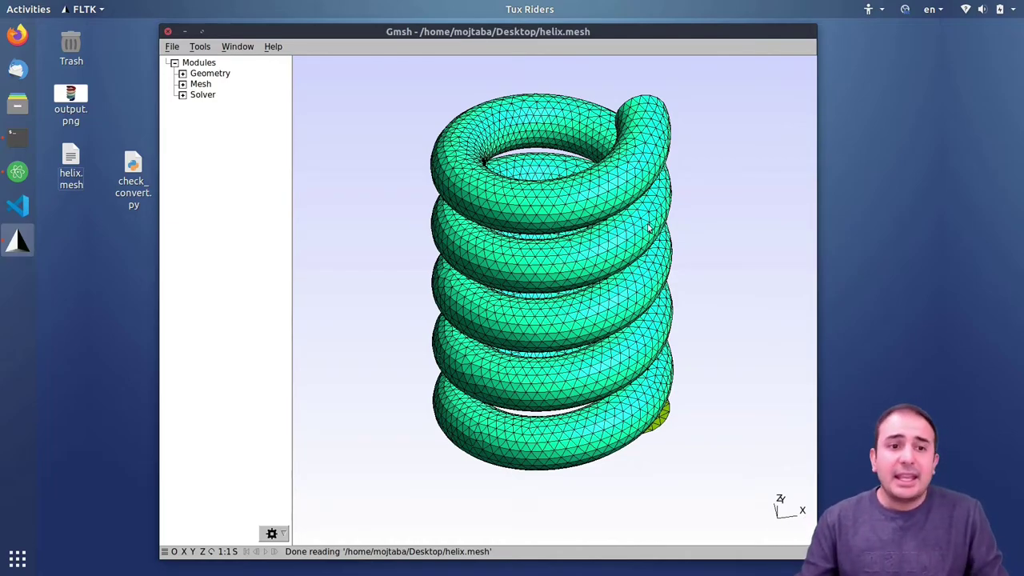
- In Tools > Visibility, show only Surface 3, then Surface 10, then Surface 12
left_click(200, 46)
left_click(206, 83)
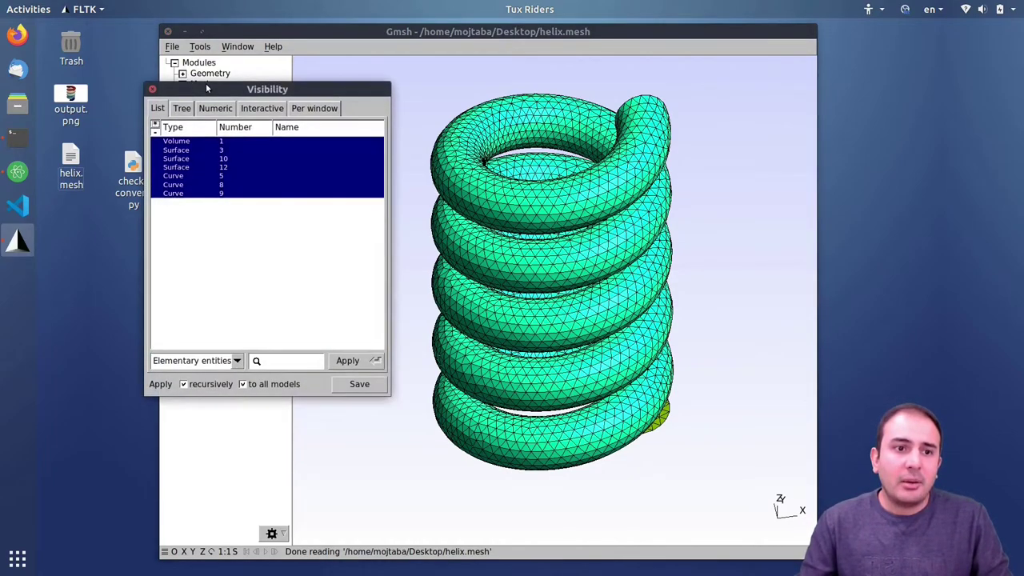
left_click(204, 361)
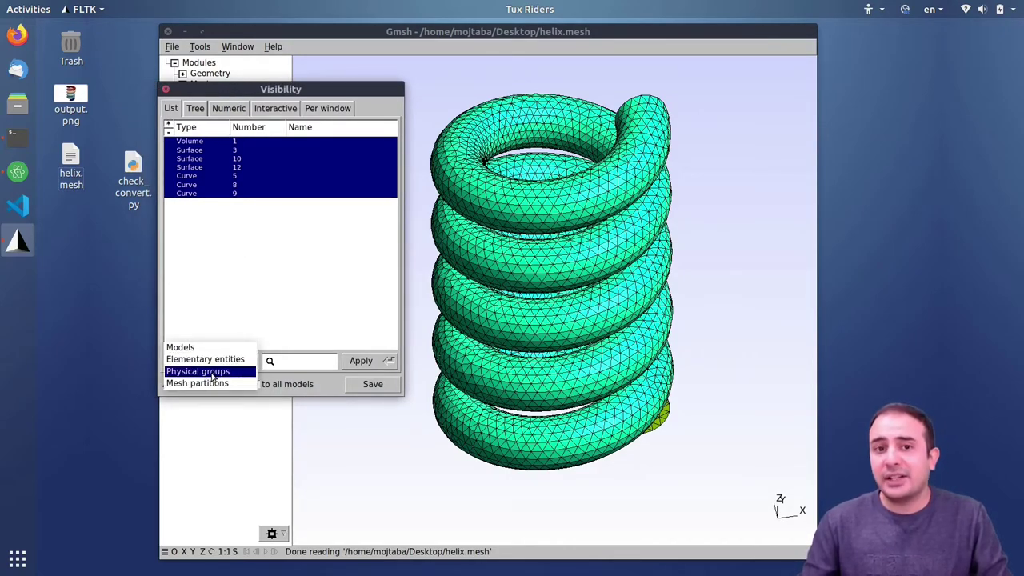
left_click(194, 365)
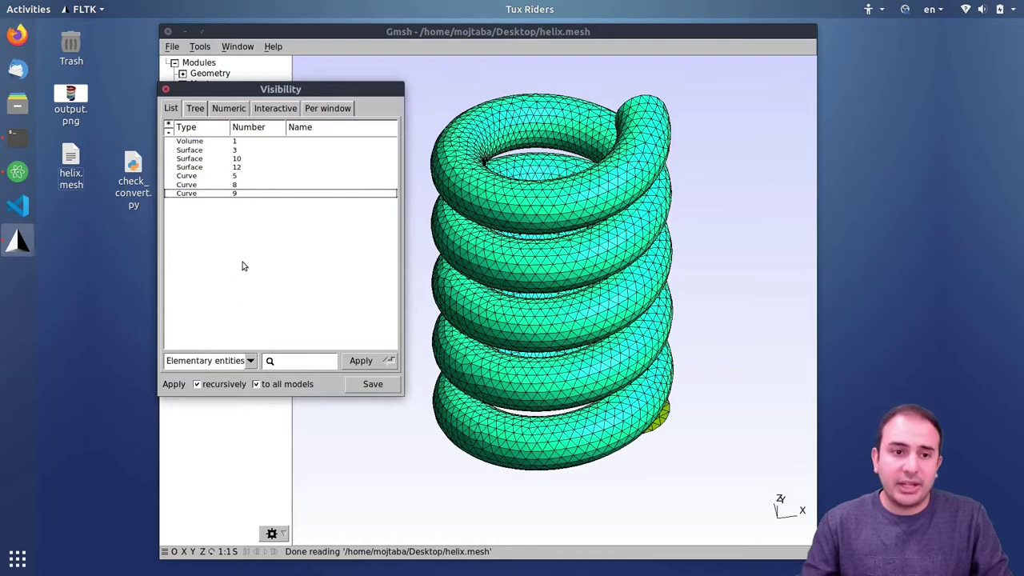
left_click(196, 152)
left_click(360, 361)
left_click_drag(646, 379, 588, 304)
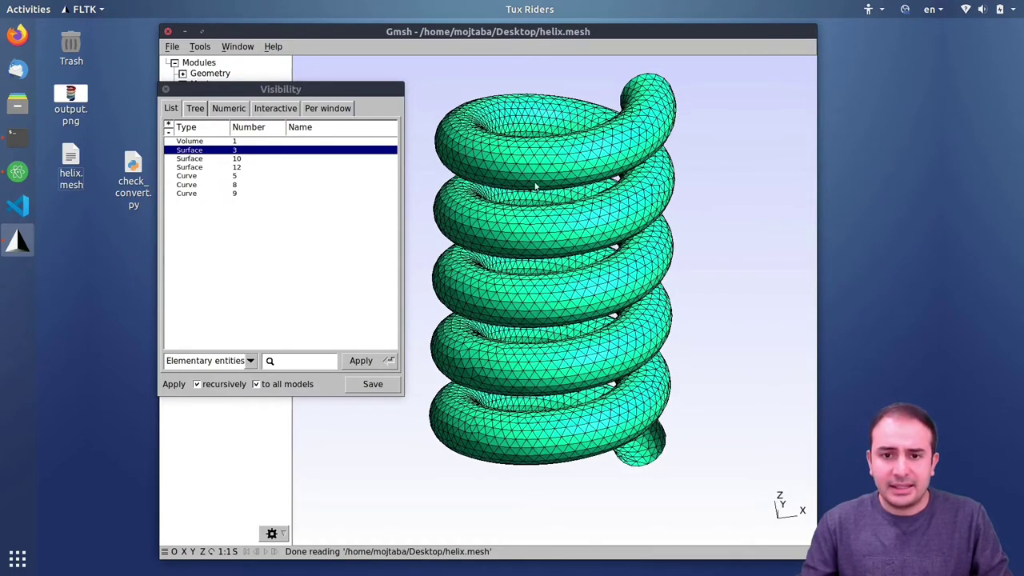
left_click_drag(534, 191, 534, 203)
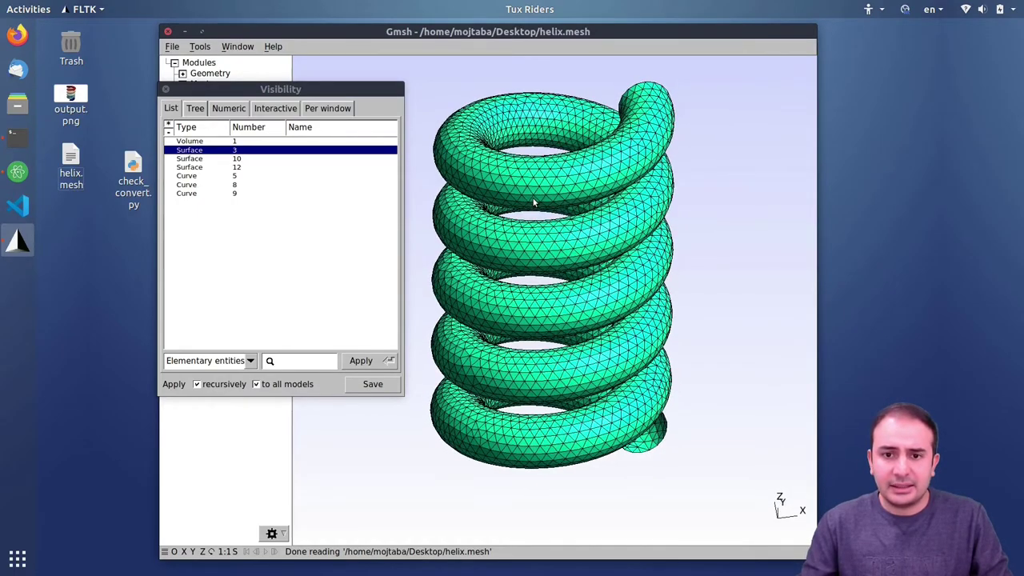
left_click(237, 158)
left_click(360, 360)
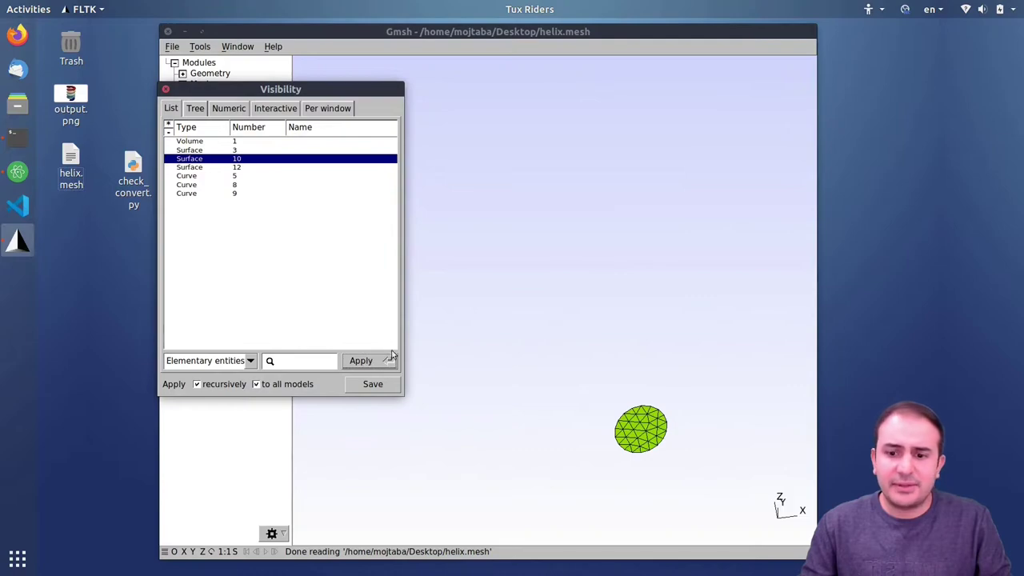
left_click(197, 166)
left_click(364, 363)
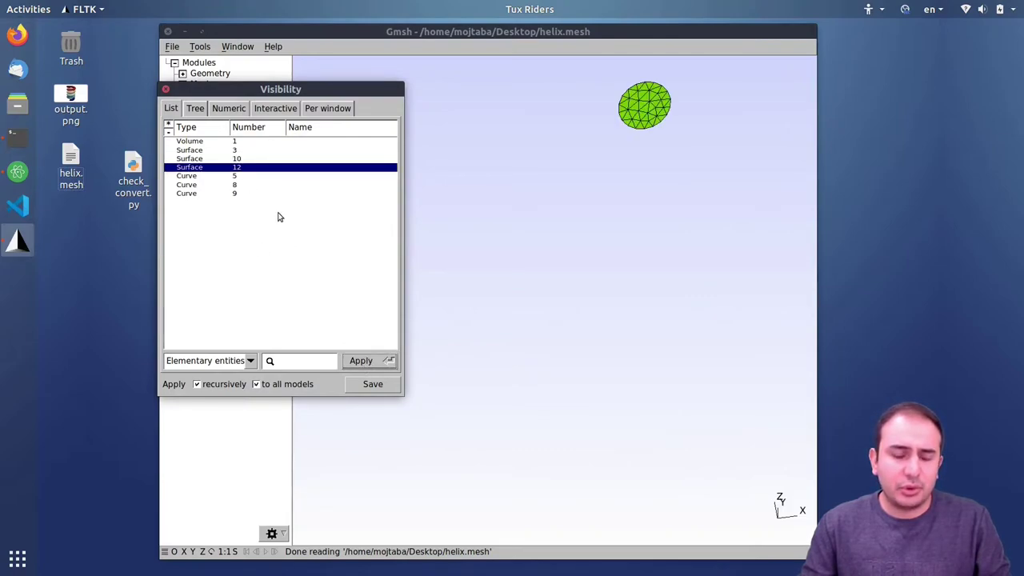
- Select Surfaces 3, 10 and 12 together in the list, then close the Visibility window
left_click_drag(207, 150, 207, 166)
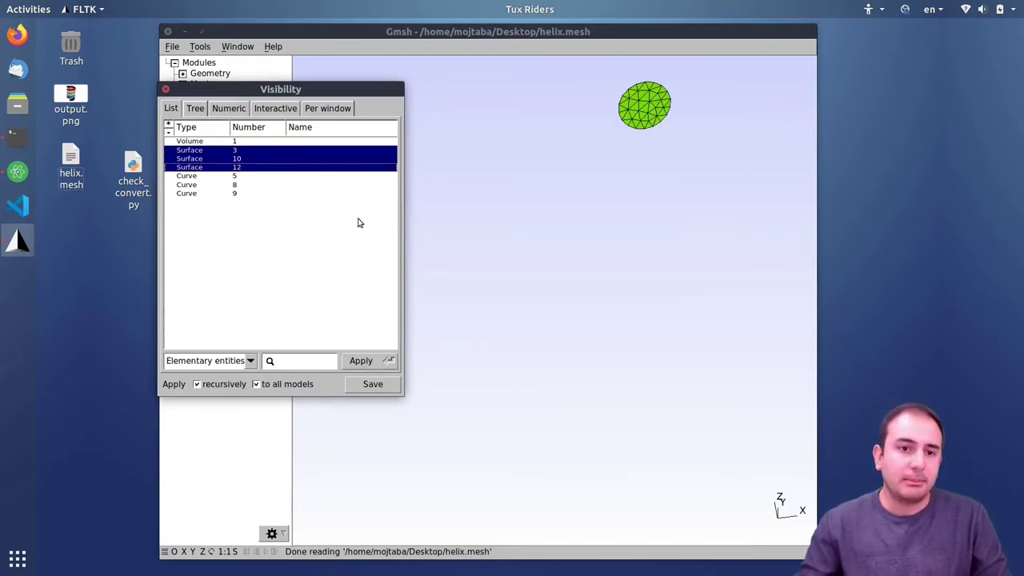
left_click(297, 248)
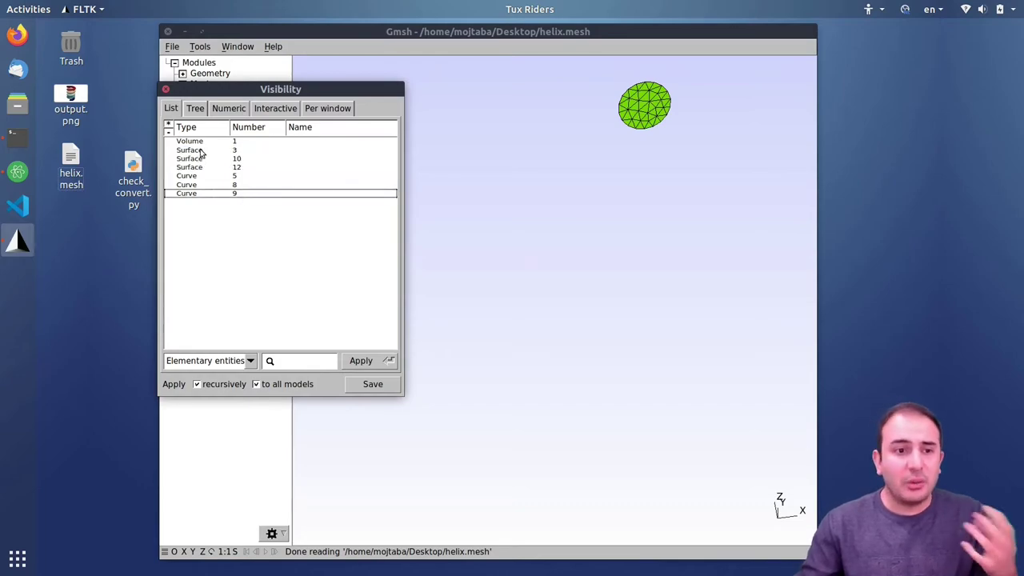
left_click_drag(204, 149, 205, 168)
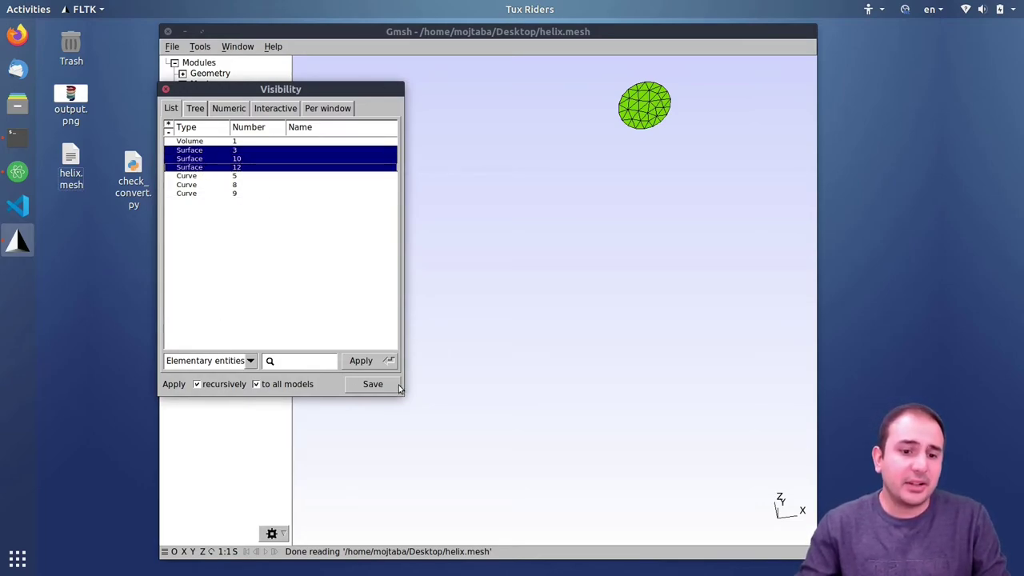
left_click(165, 89)
left_click(182, 73)
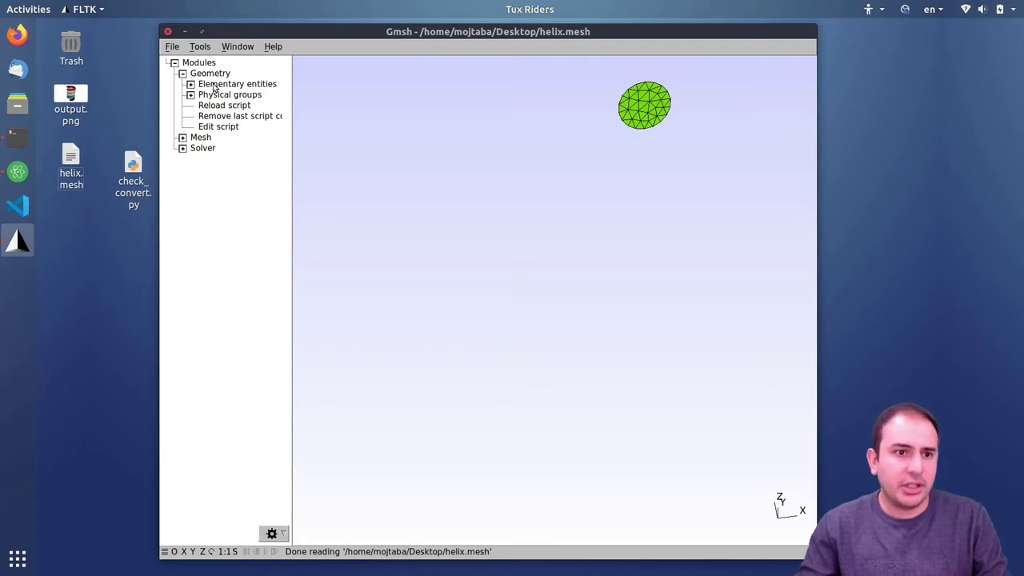
- Select all seven entities in Tools > Visibility and apply to show the full helix
left_click(190, 95)
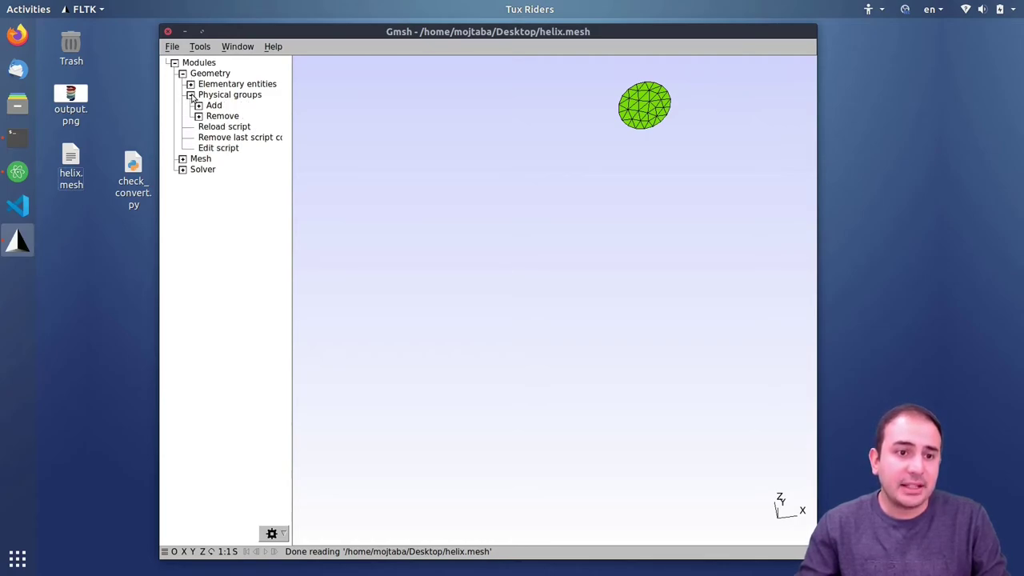
left_click(199, 48)
left_click(210, 88)
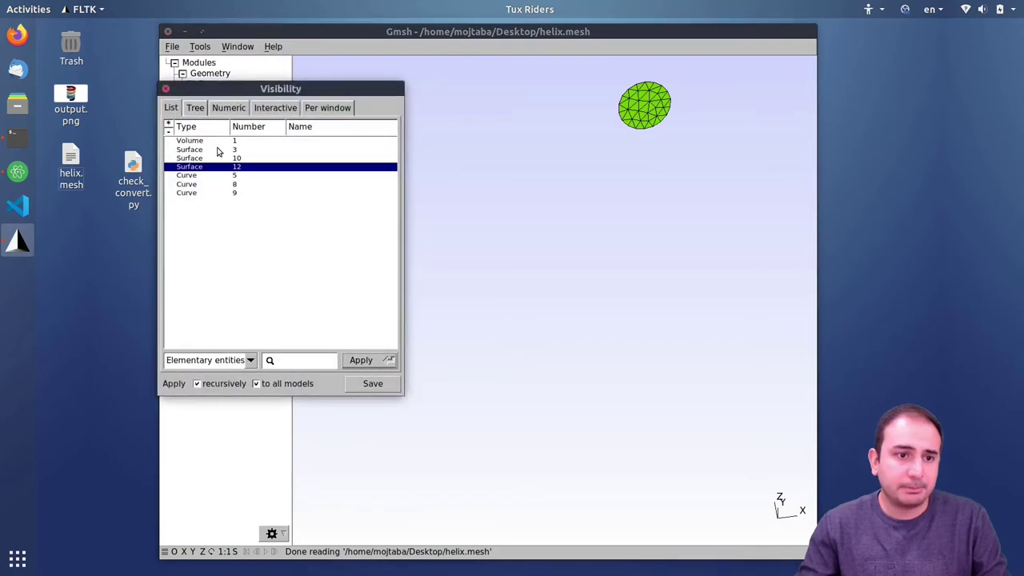
left_click_drag(196, 143, 231, 249)
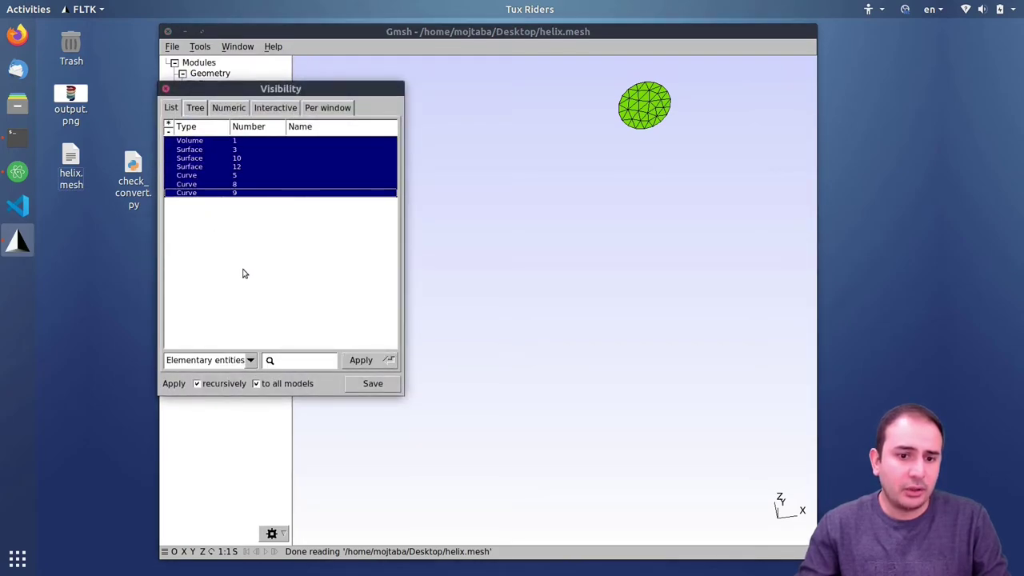
left_click(361, 361)
left_click(167, 87)
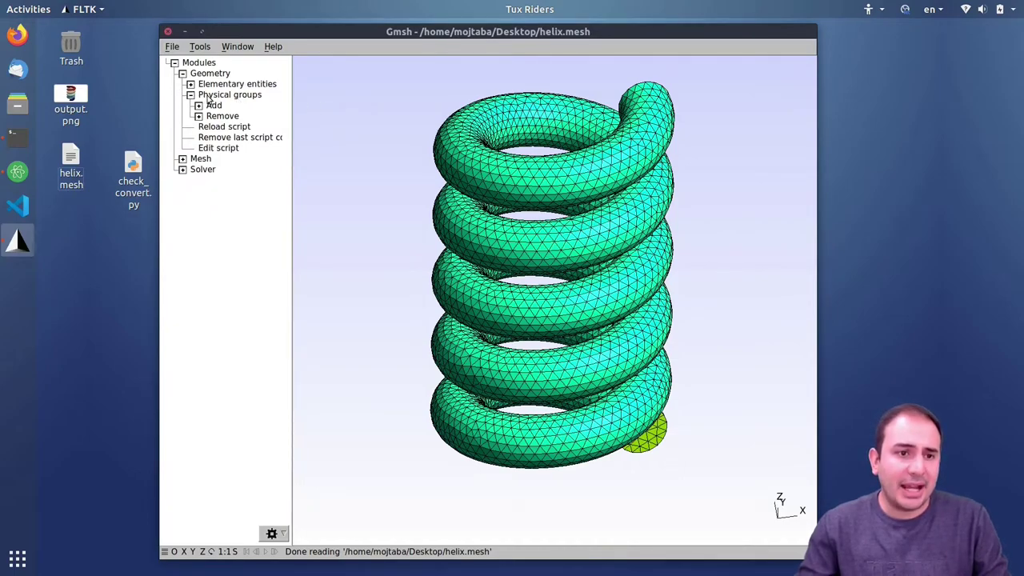
- Start adding a new Surface physical group under Geometry > Physical groups > Add
left_click(198, 106)
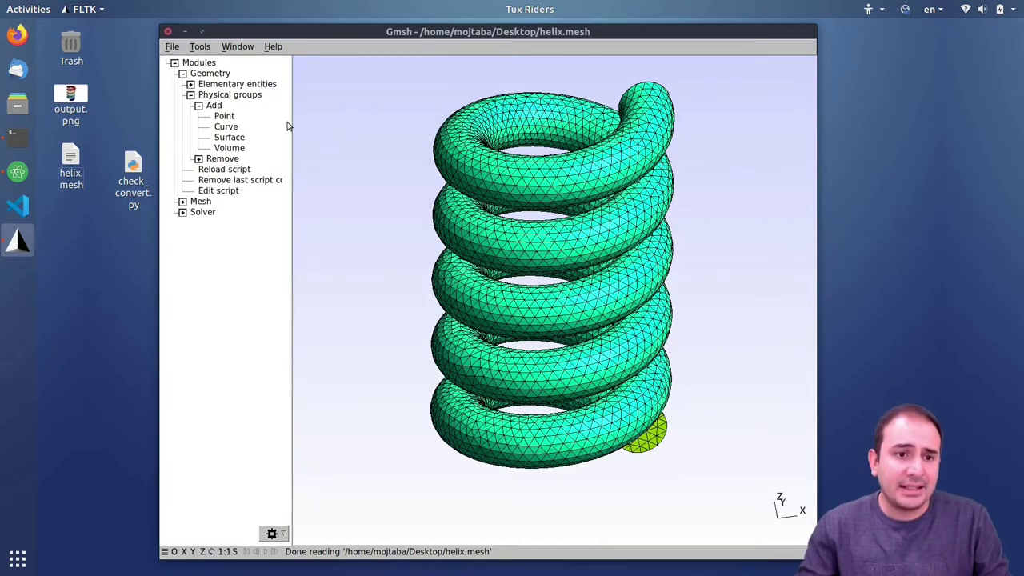
left_click(233, 139)
left_click_drag(496, 96, 269, 120)
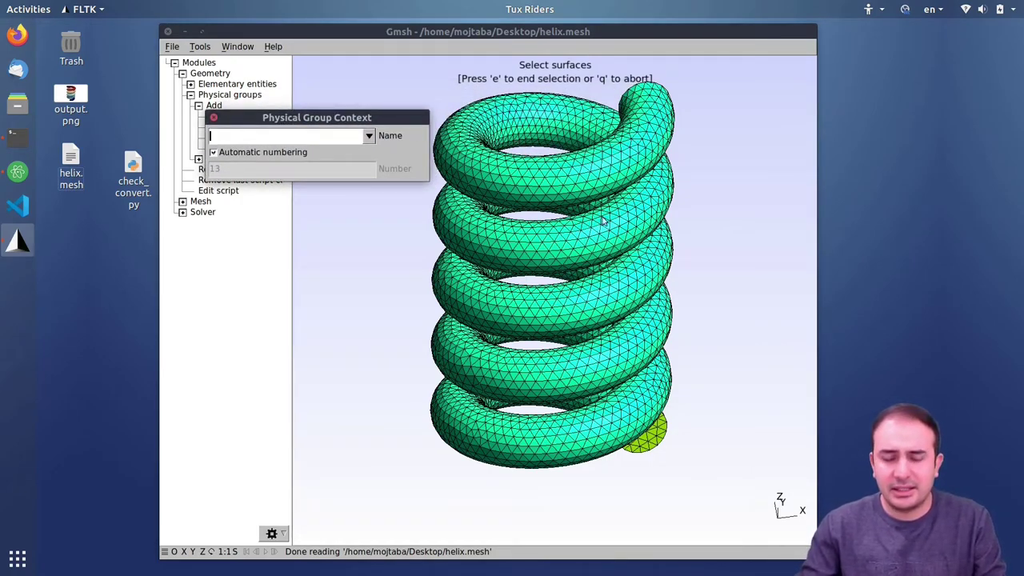
- Pick the helix surface, finish with e, and accept adding the group to the mesh file
left_click(540, 173)
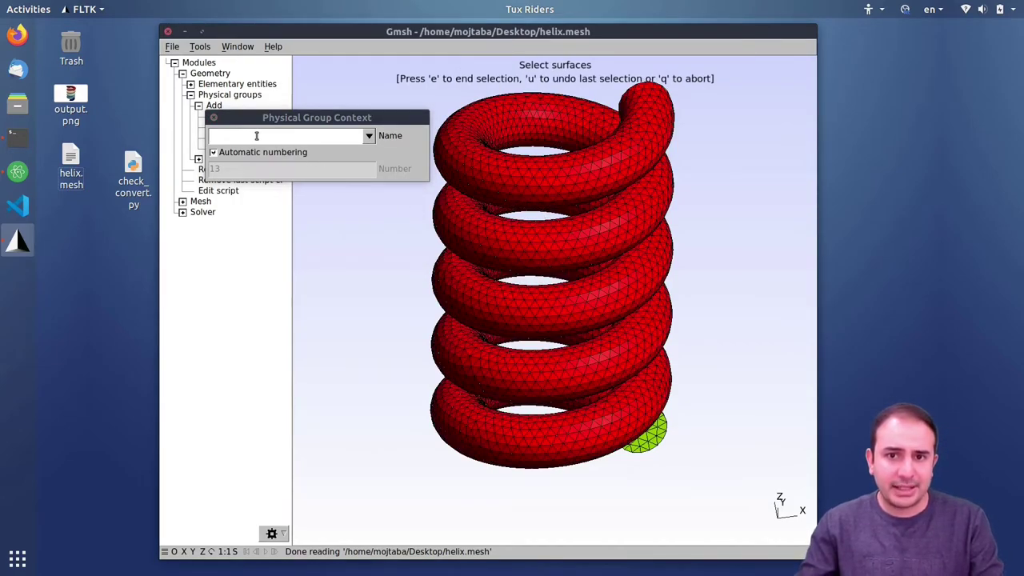
key("e")
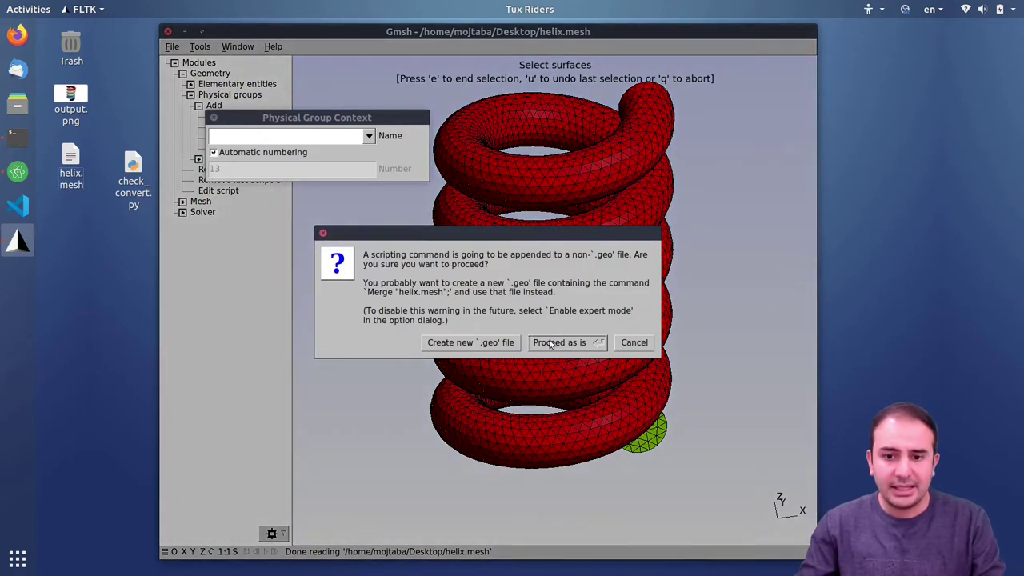
left_click(574, 346)
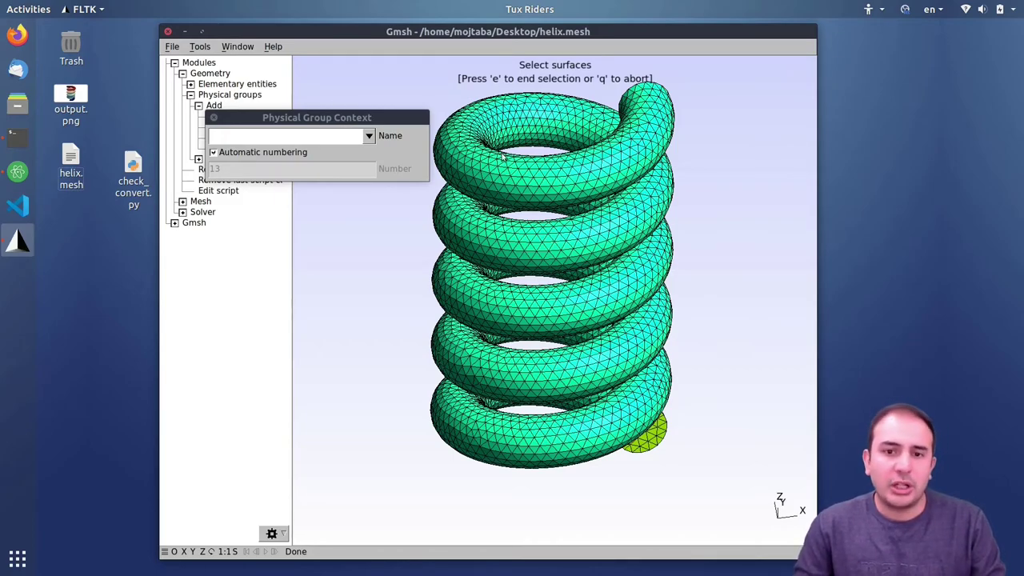
- Trial-pick the helix surface and end-cap, undoing each with u, then close the group setup
left_click(525, 189)
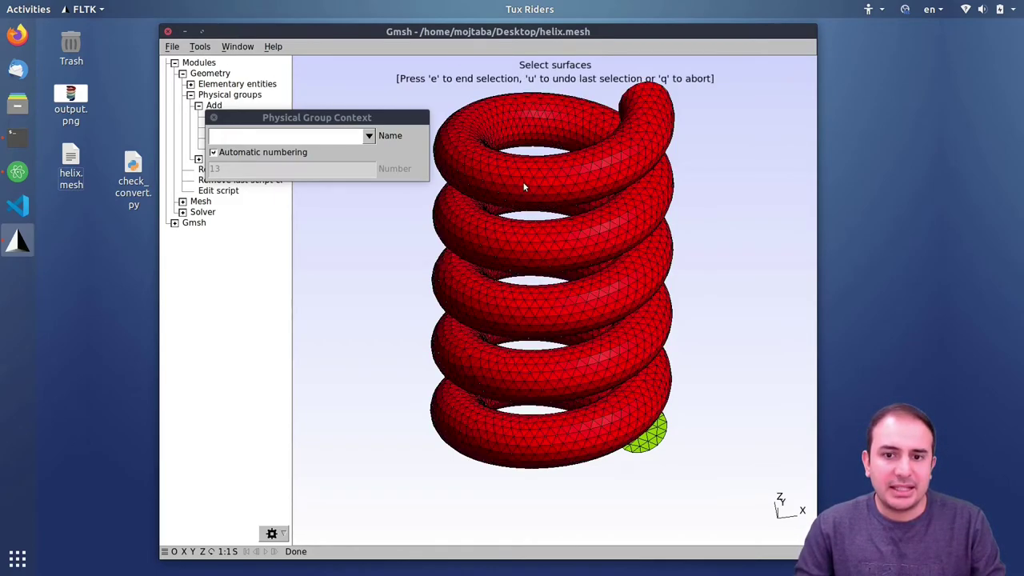
key("u")
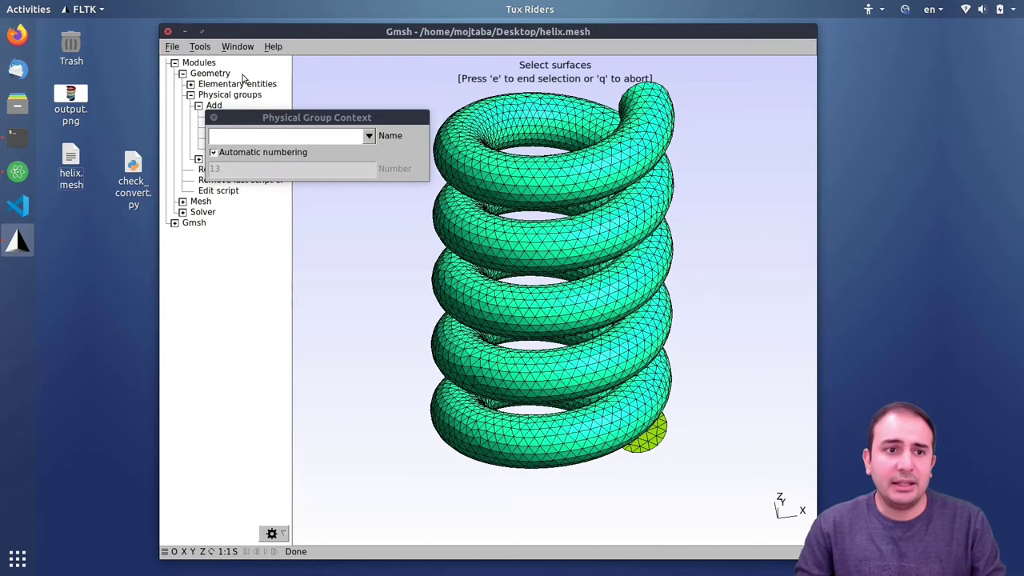
left_click(652, 441)
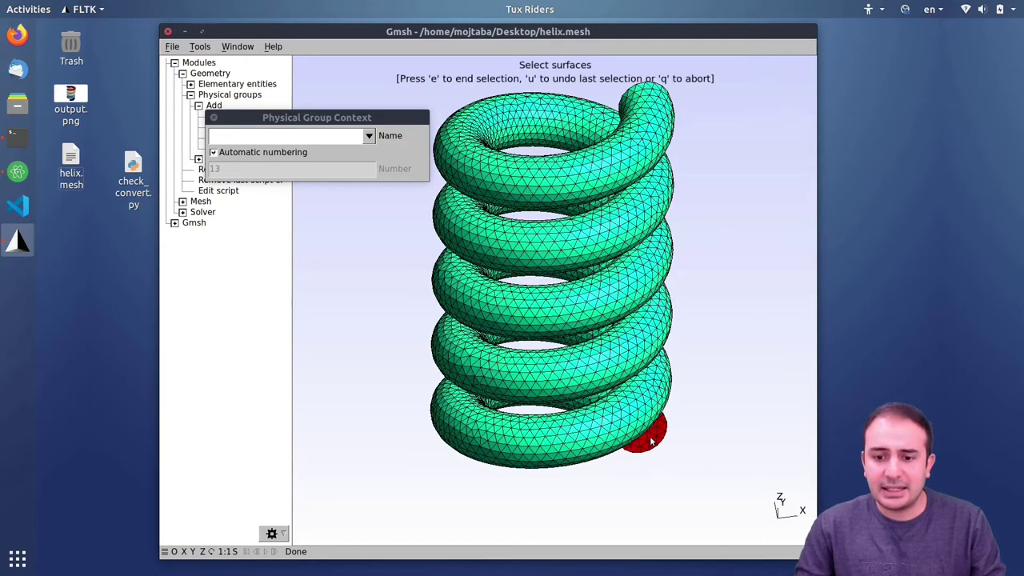
key("u")
left_click_drag(729, 231, 448, 405)
left_click(450, 368)
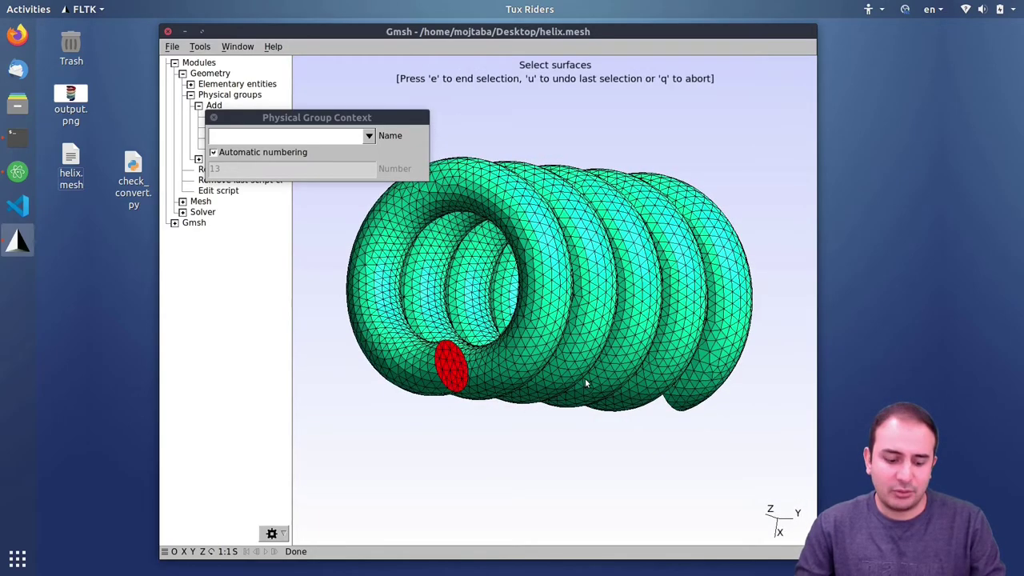
key("u")
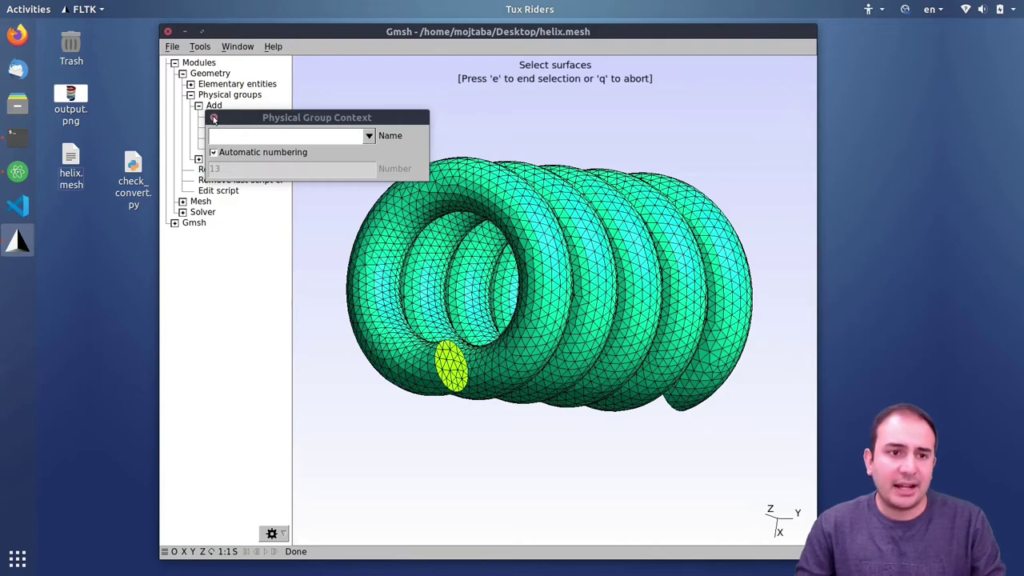
left_click(213, 119)
- List physical groups in Tools > Visibility and show Surface 1, 2 and 3 groups in turn
left_click(200, 46)
left_click(220, 82)
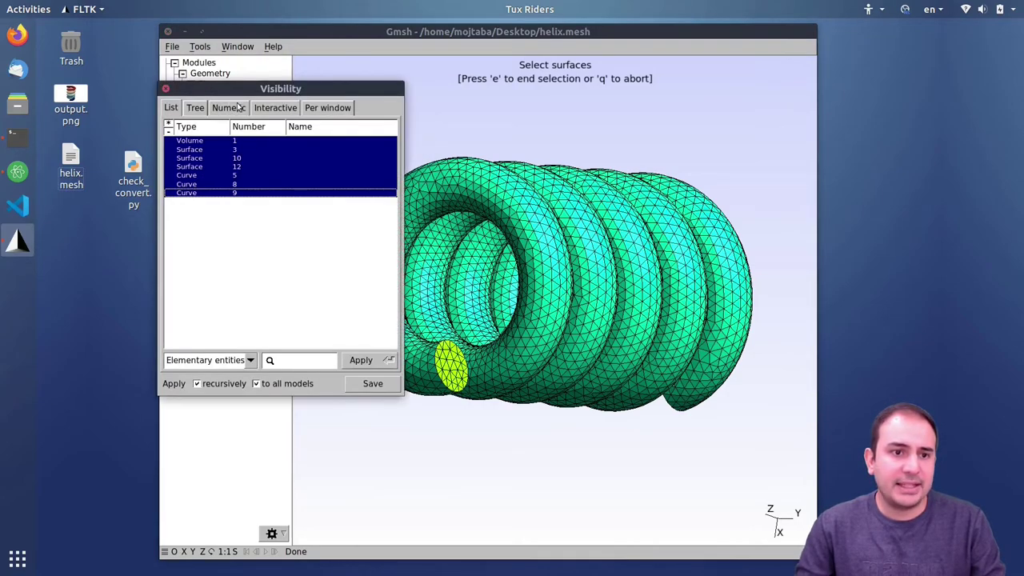
left_click(208, 362)
left_click(211, 371)
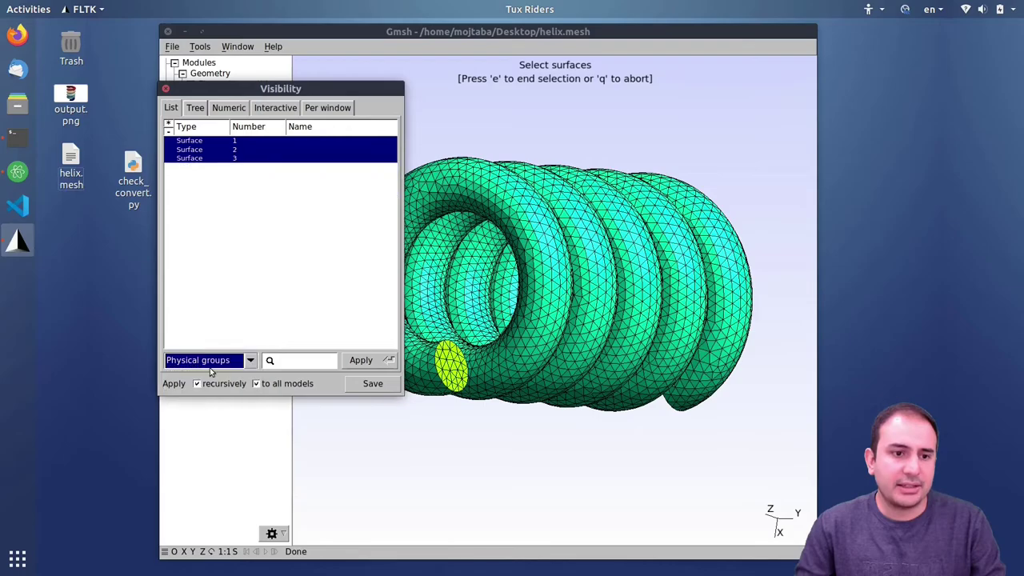
left_click_drag(531, 166, 693, 138)
left_click(231, 143)
left_click(357, 362)
left_click(242, 151)
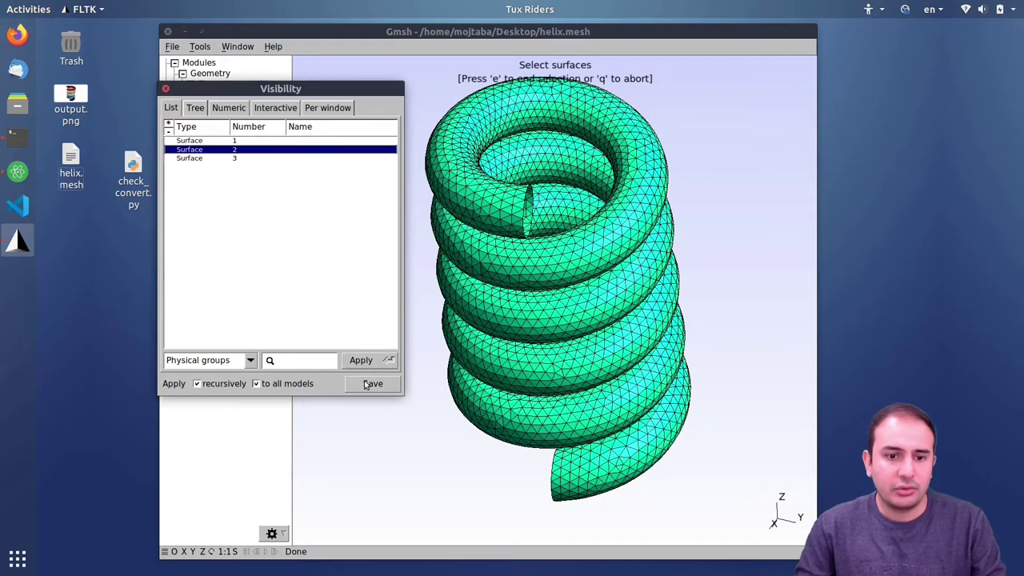
left_click(361, 360)
left_click(239, 159)
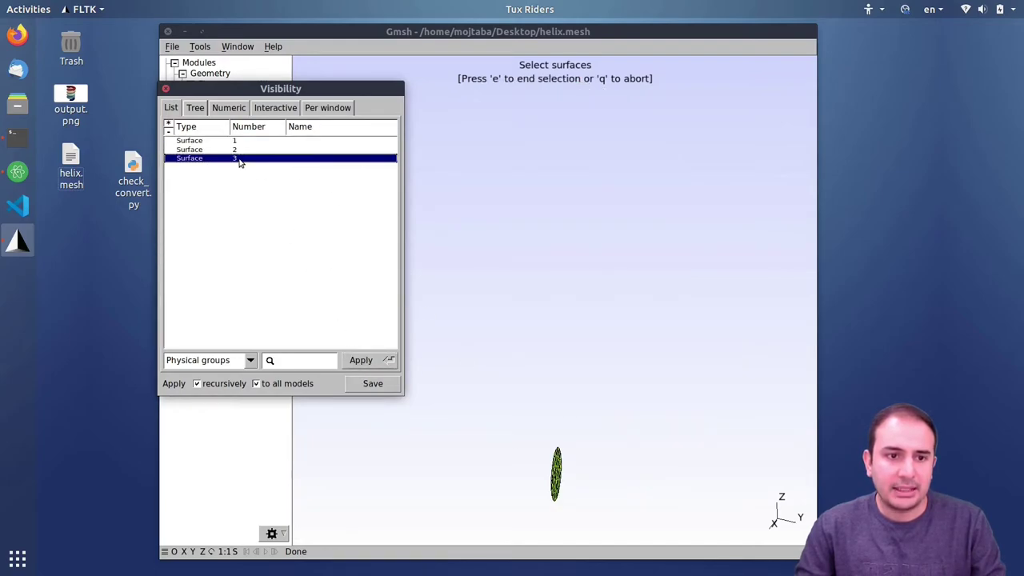
left_click(359, 361)
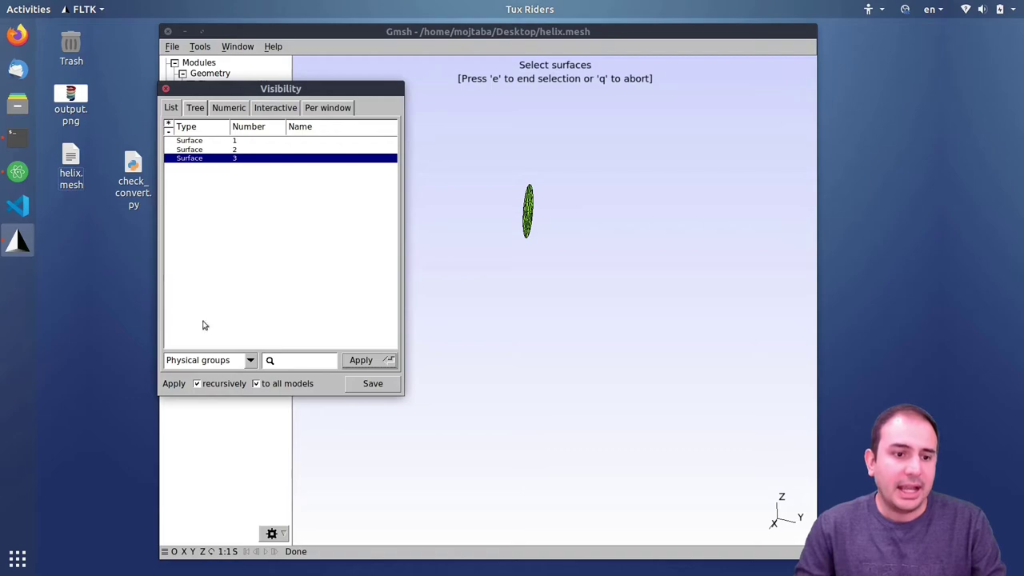
- Switch back to elementary entities, show Volume 1, and close the Visibility window
left_click(207, 362)
left_click(196, 345)
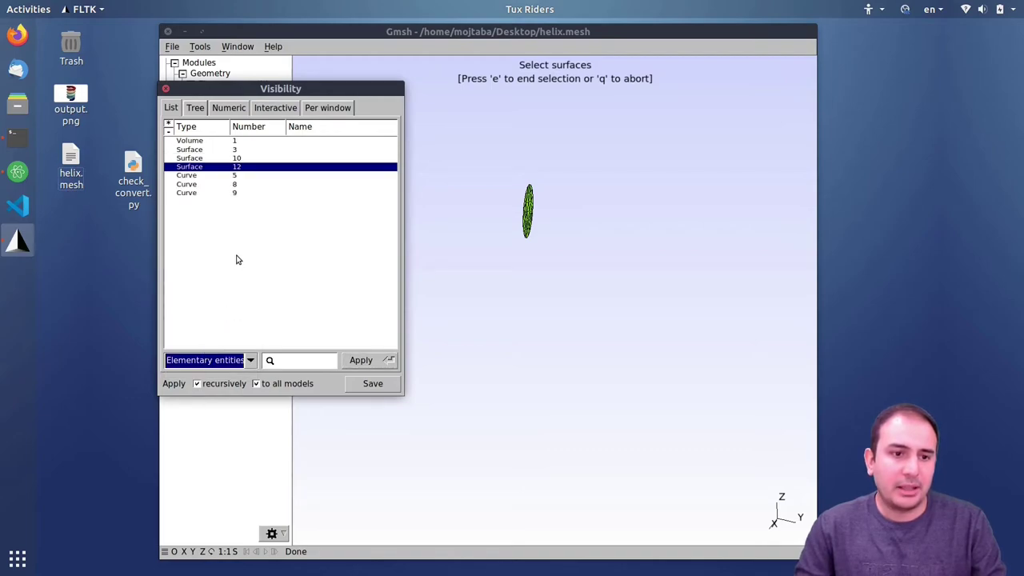
left_click(202, 142)
left_click(357, 361)
left_click_drag(230, 96, 196, 139)
left_click(135, 125)
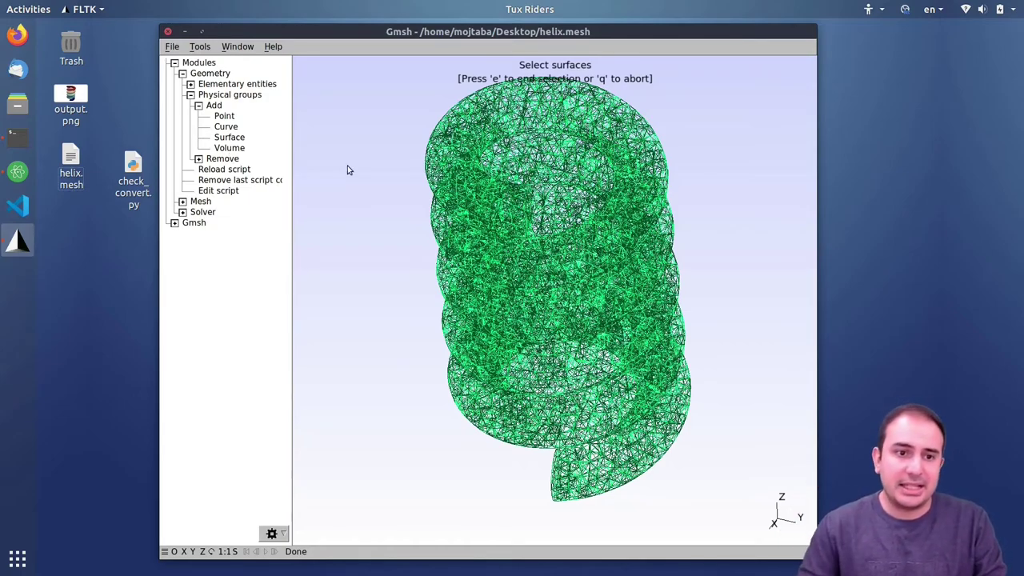
- Add the helix volume as a Volume physical group, finishing with e, and close the dialog
left_click(230, 148)
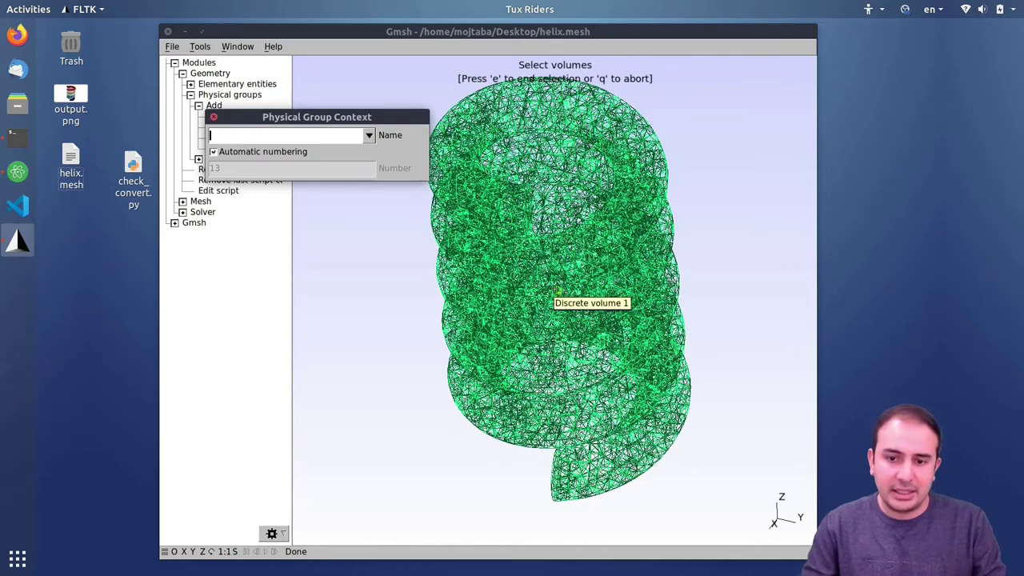
left_click(558, 294)
key("e")
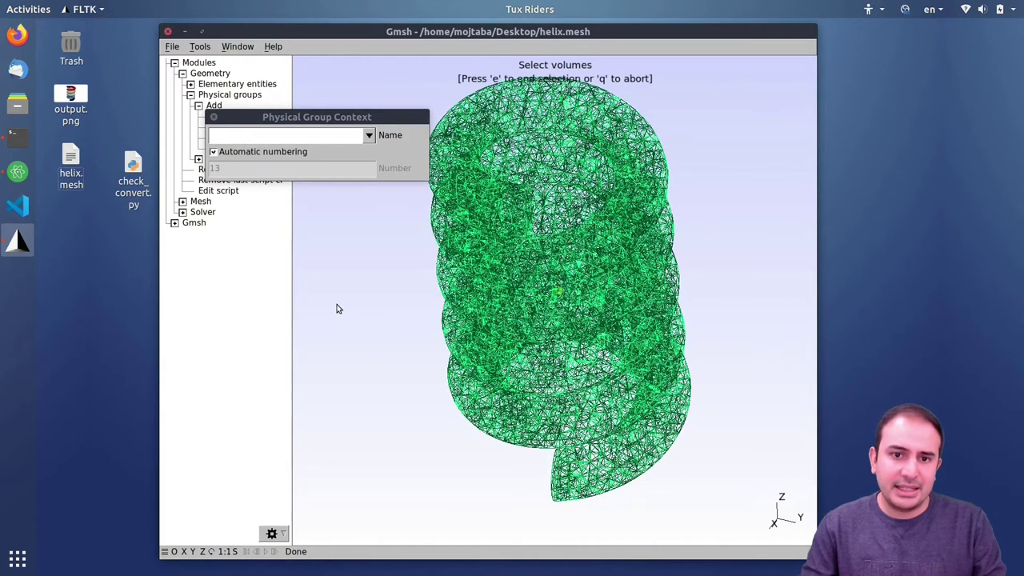
left_click(213, 117)
left_click(200, 46)
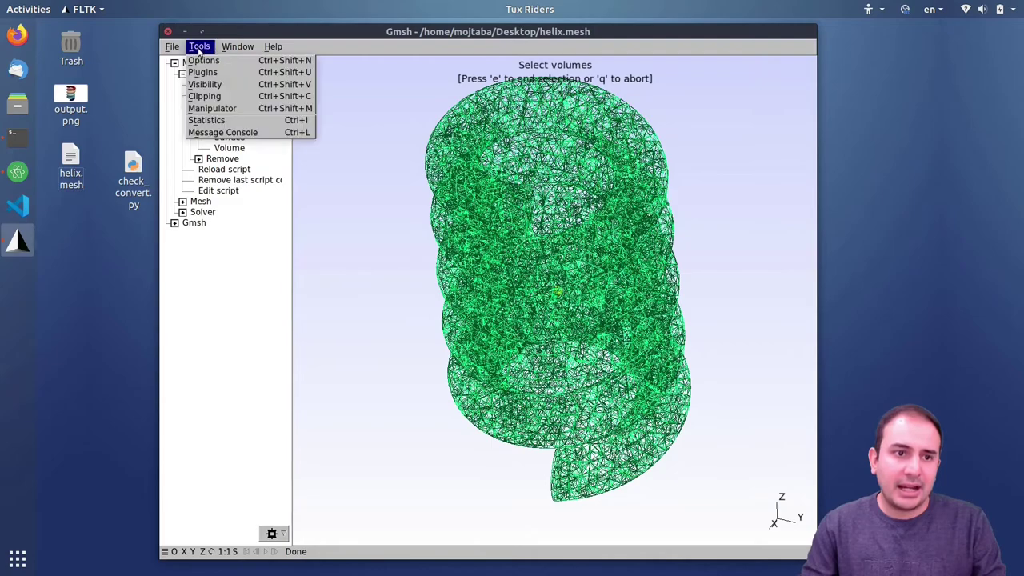
- In Visibility, list Physical groups and show only the Volume 4 group to confirm it exists
left_click(214, 86)
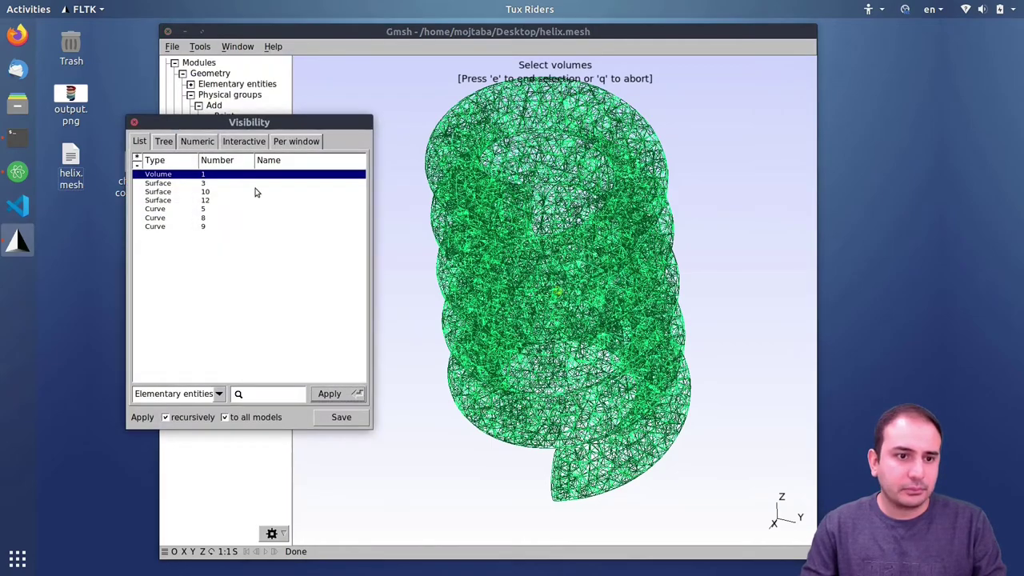
left_click(182, 397)
left_click(176, 404)
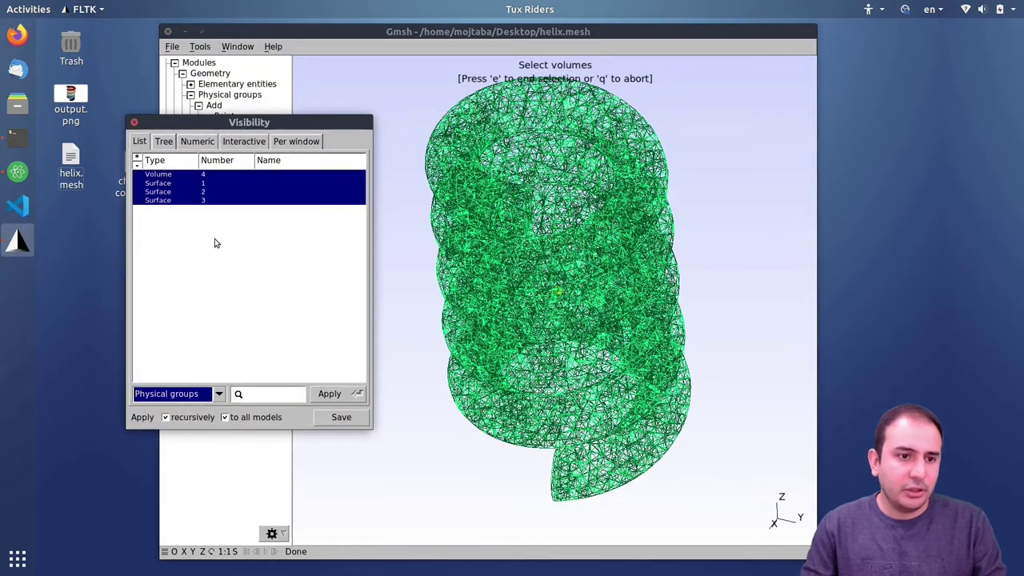
left_click(196, 176)
left_click(330, 397)
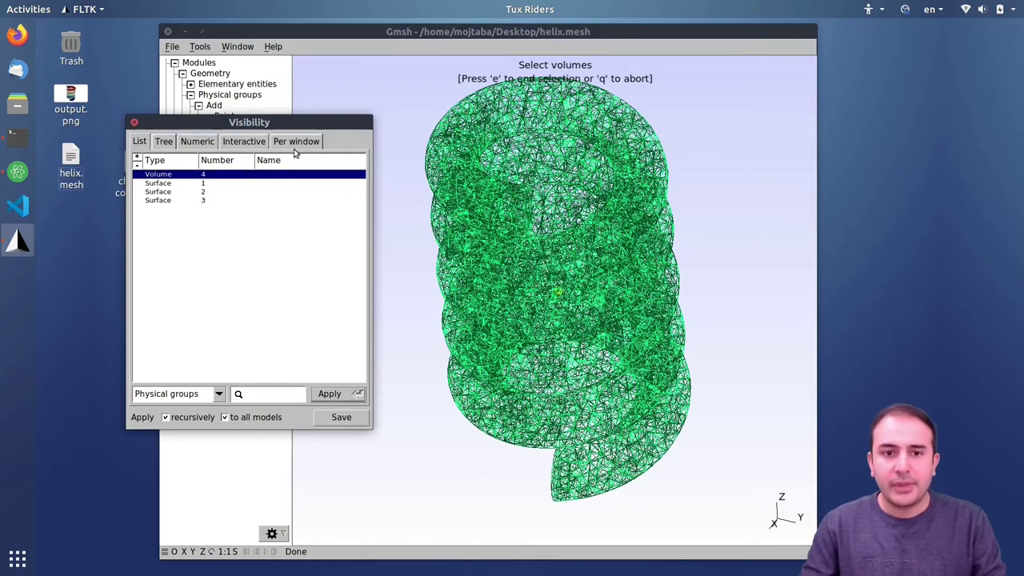
left_click(133, 121)
- Start exporting the mesh from the File menu's Export command
left_click(171, 47)
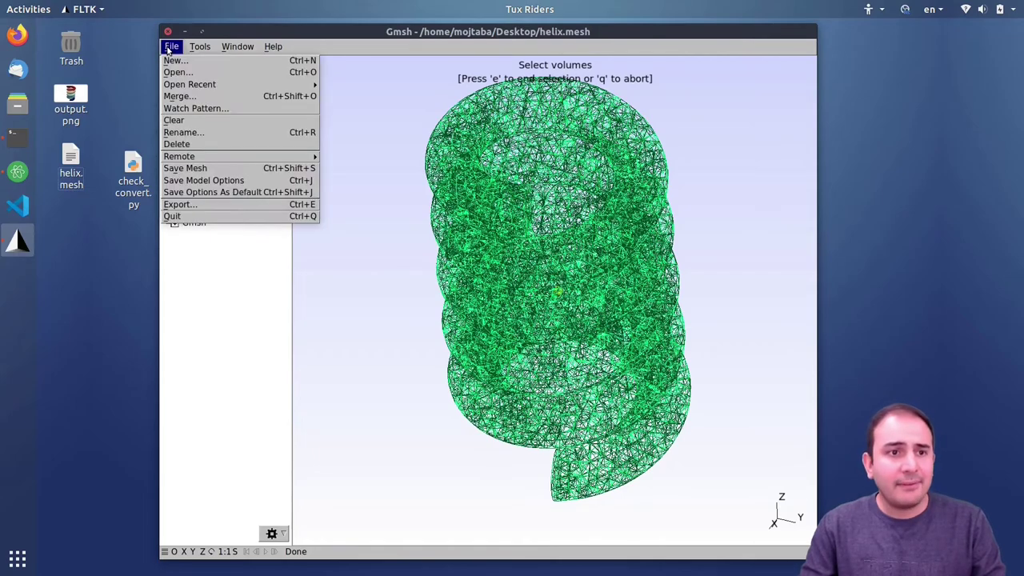
mouse_move(178, 86)
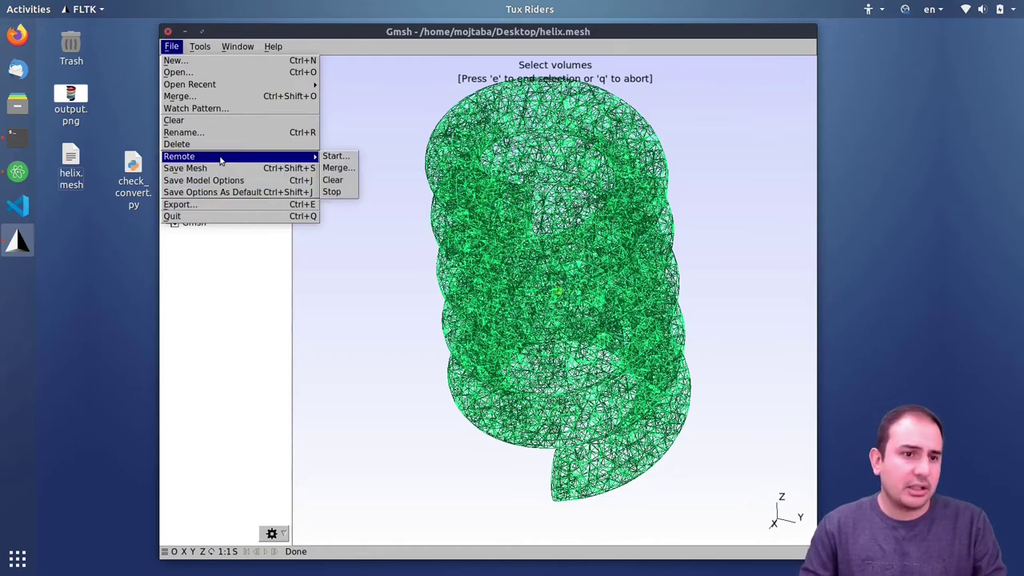
left_click(197, 206)
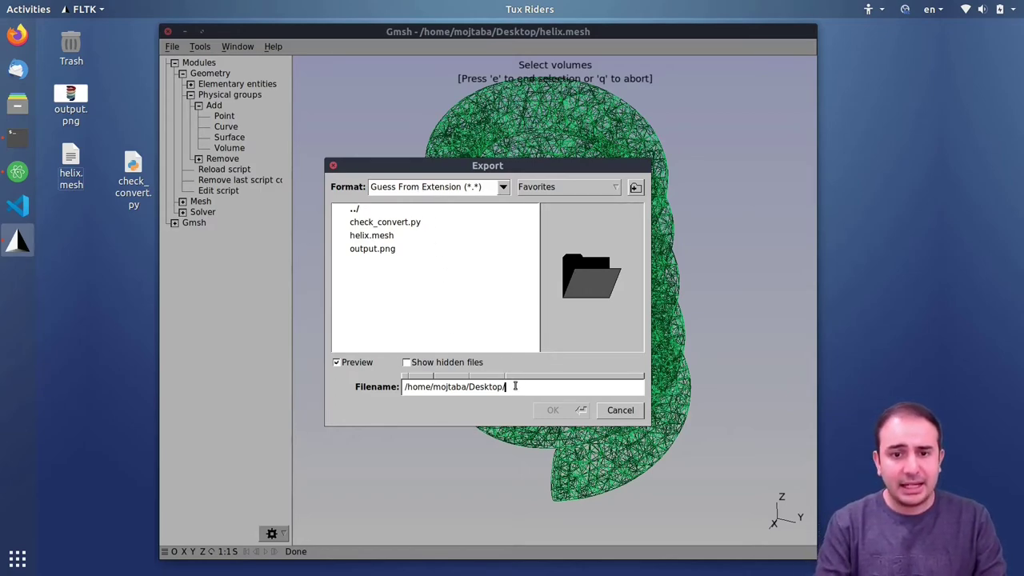
- Name the export file helix.msh on the Desktop and confirm it
type("m")
key("BackSpace")
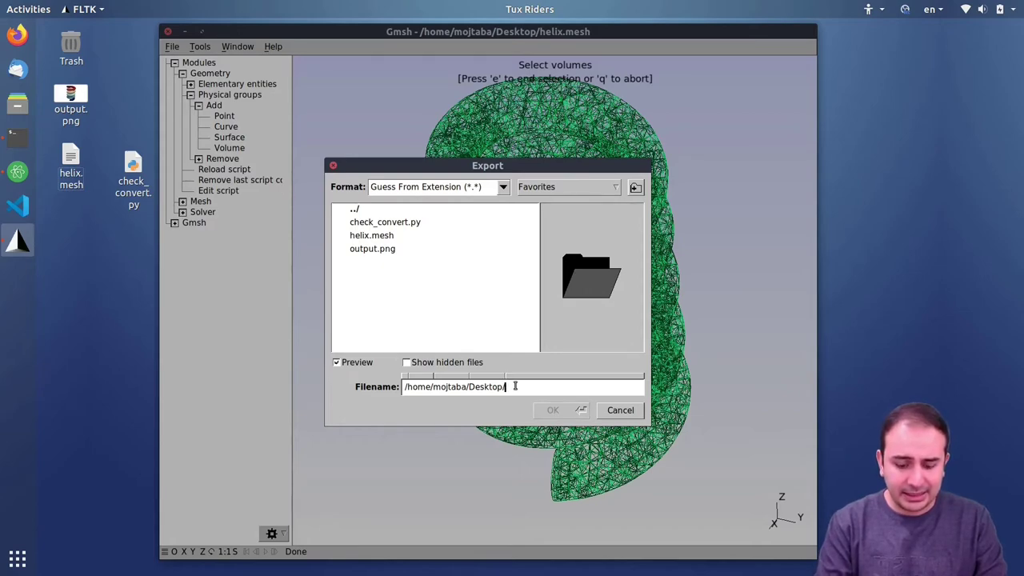
type("helix.msh")
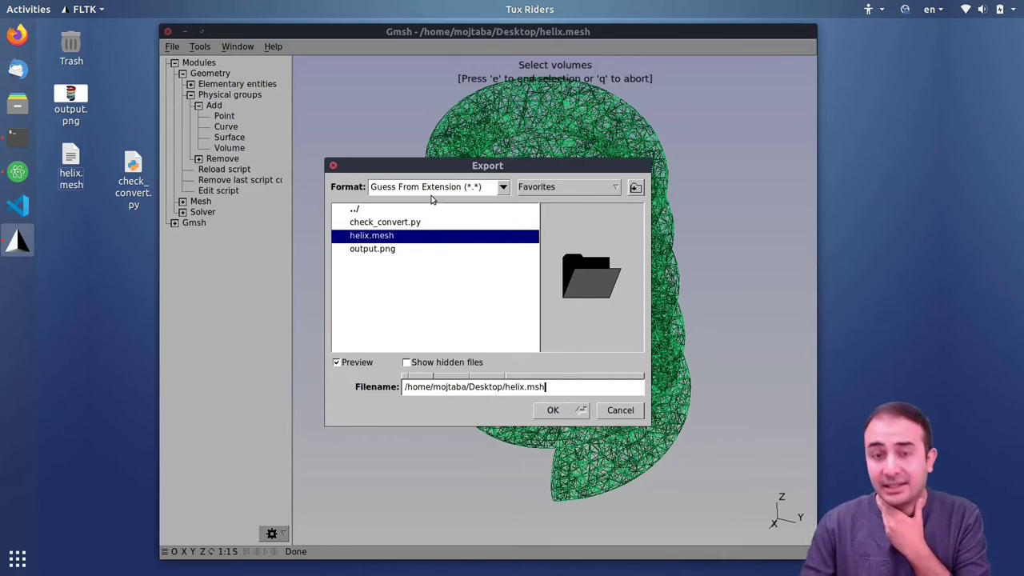
left_click(565, 411)
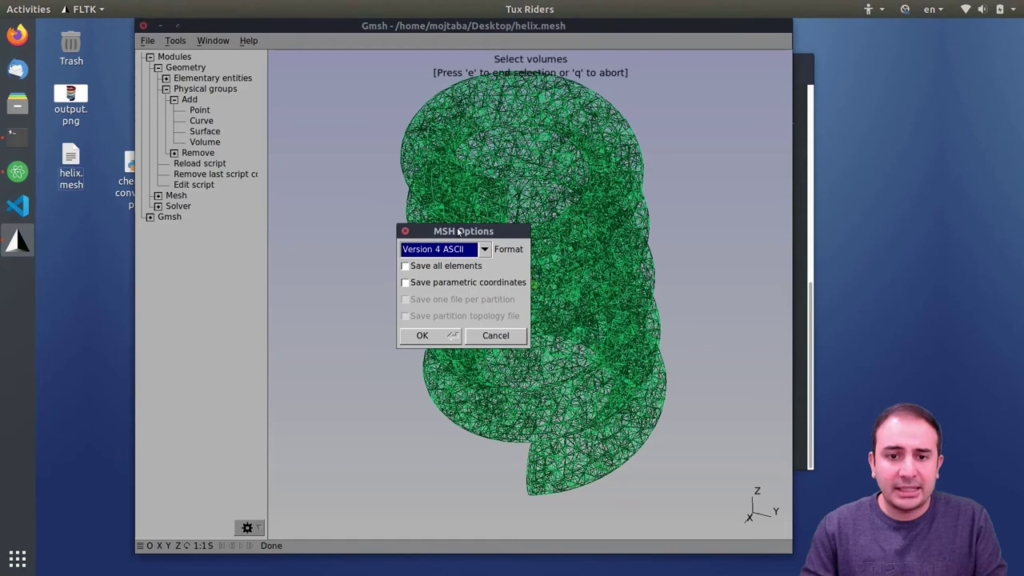
- Write the mesh in MSH Version 2 ASCII format with Save all elements left unchecked
left_click(468, 254)
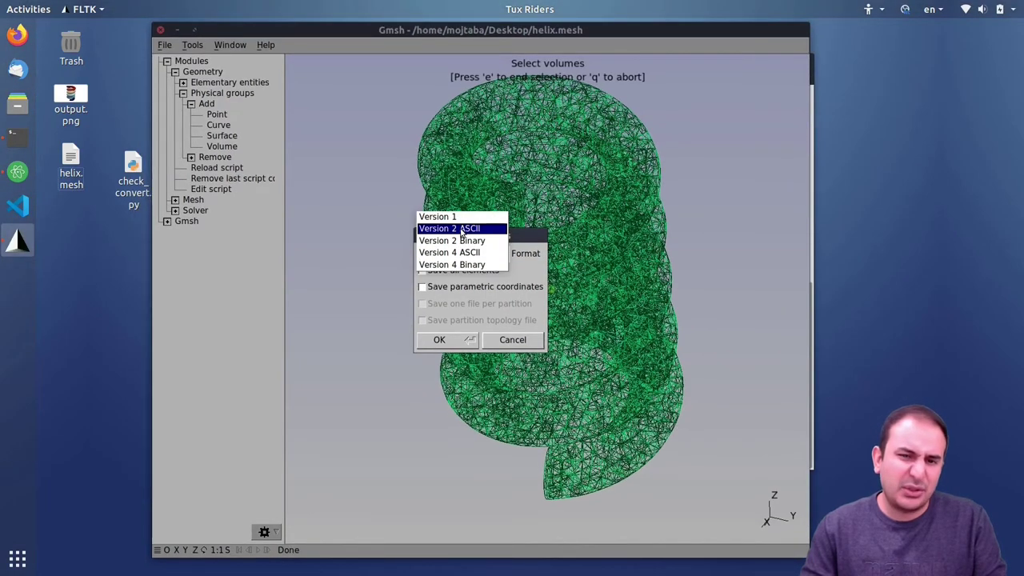
left_click(461, 230)
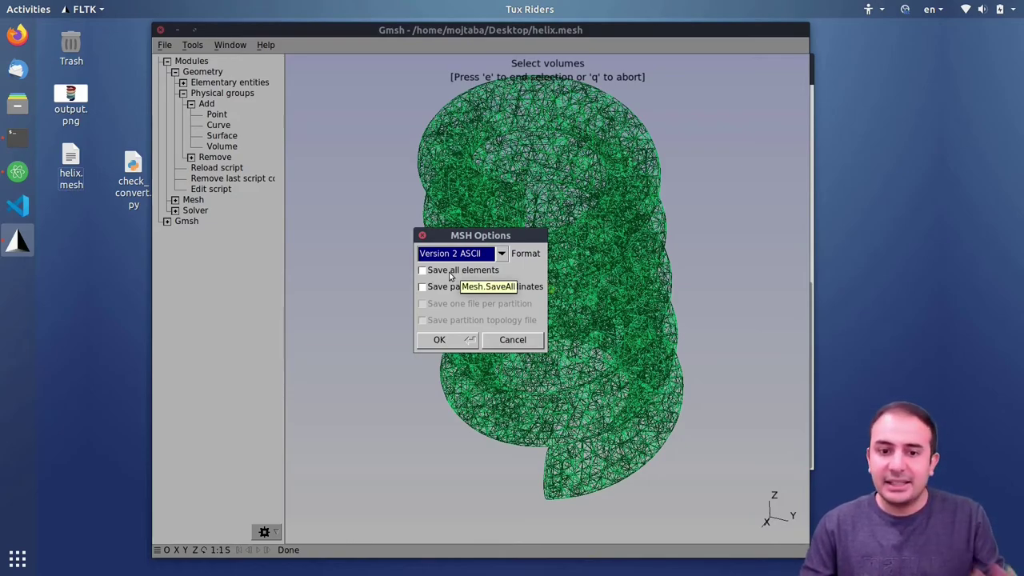
left_click(461, 272)
left_click(440, 274)
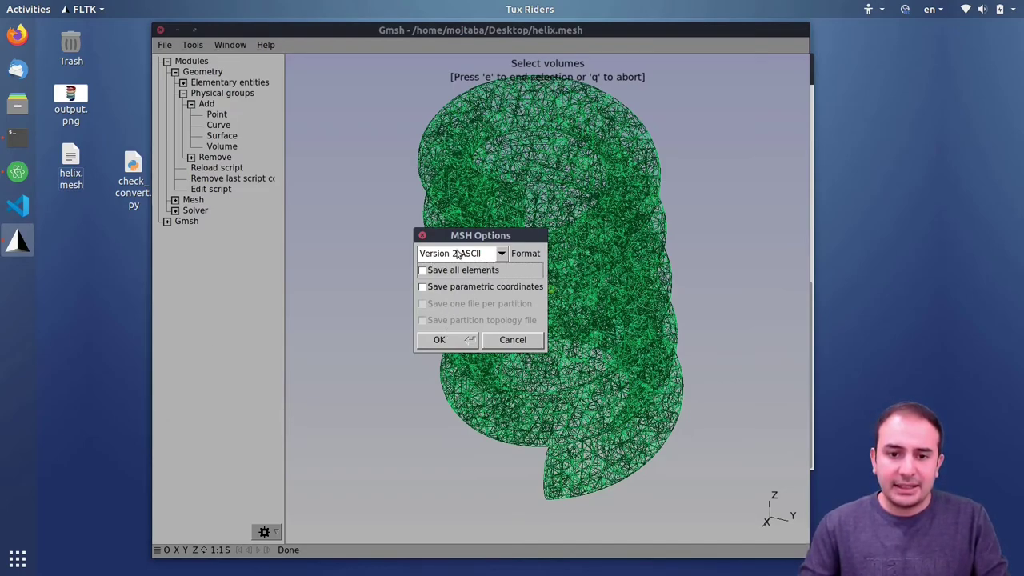
left_click(441, 340)
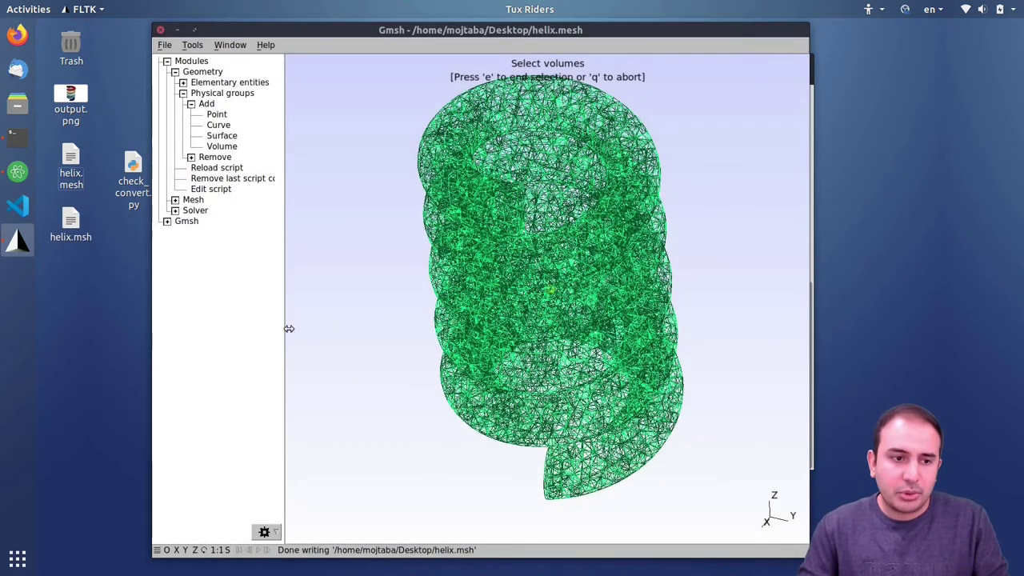
- View helix.msh to verify its MeshFormat 2.2 header, then return to Terminal
left_click(71, 222)
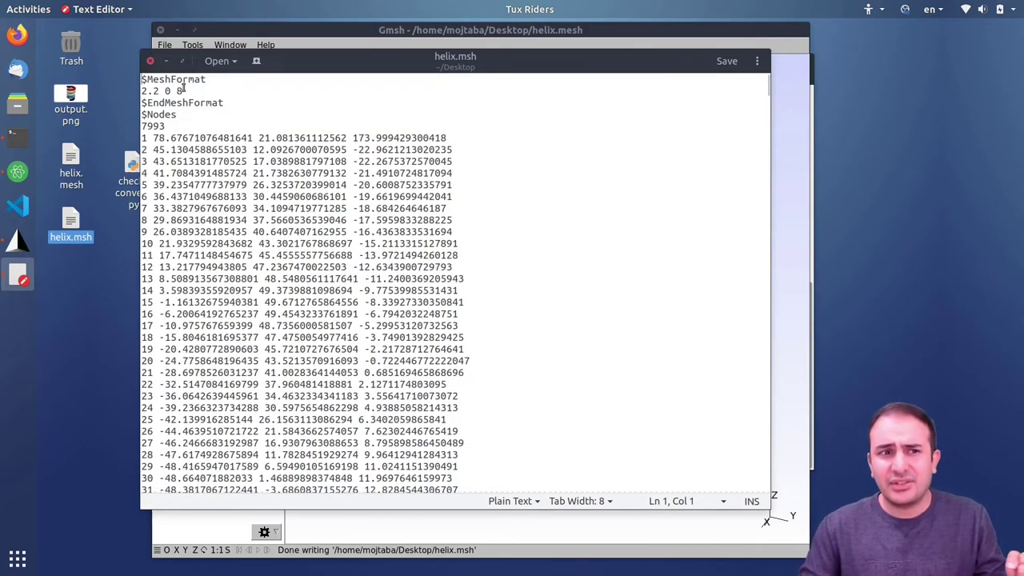
left_click(150, 63)
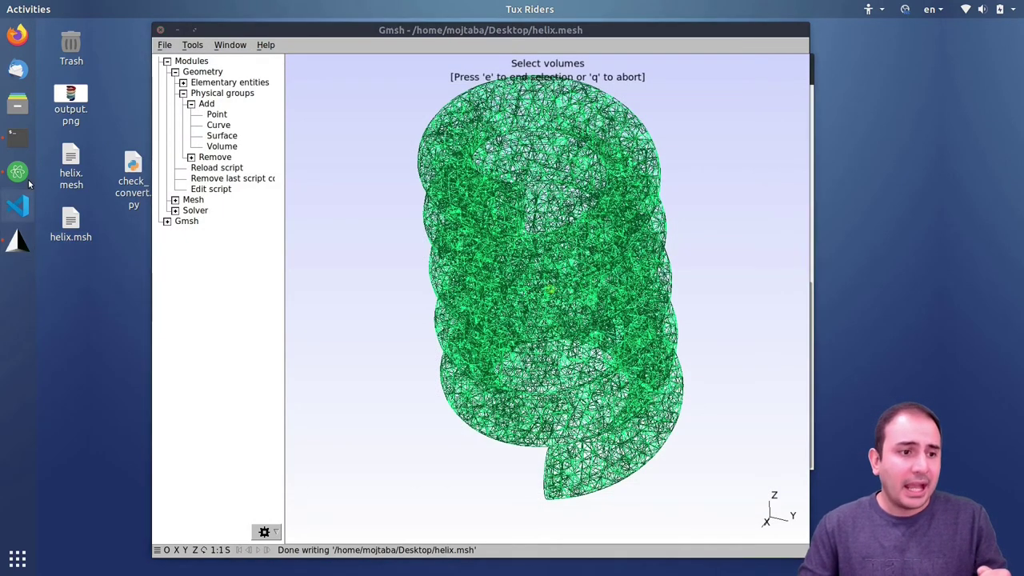
left_click(17, 138)
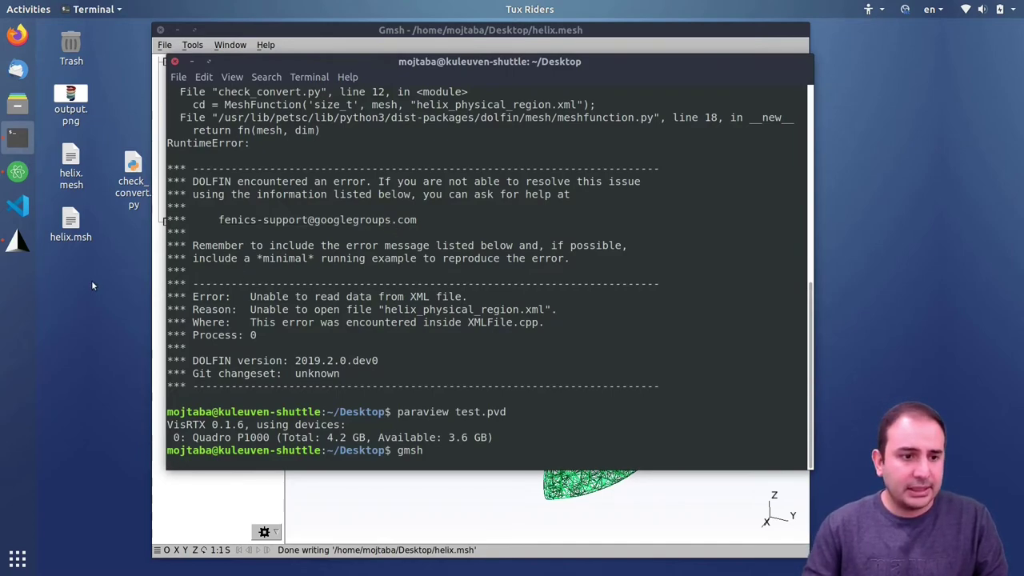
- Open a new terminal from the desktop and change into the Desktop folder
right_click(100, 318)
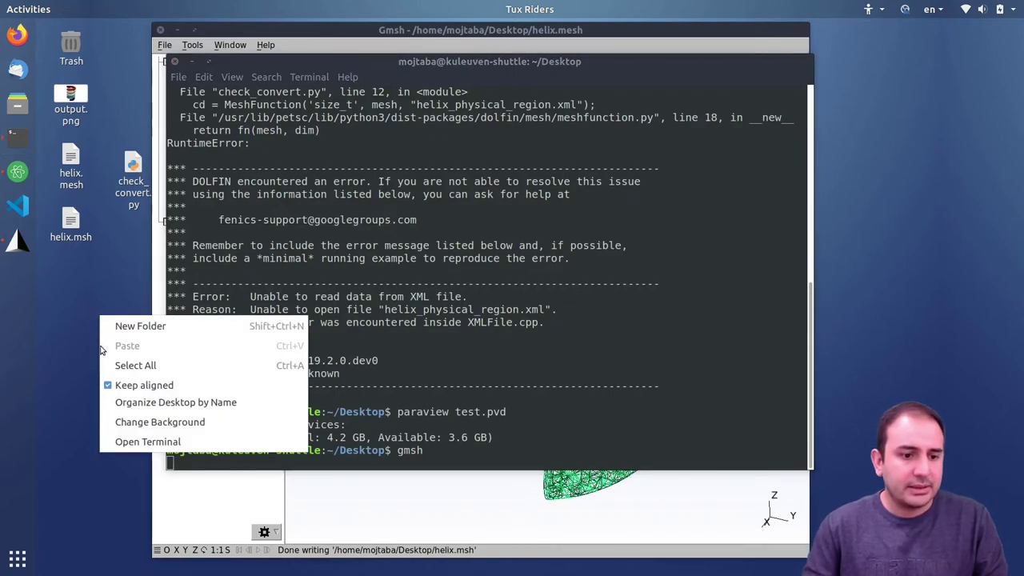
left_click(128, 443)
type("cd D")
key("Return")
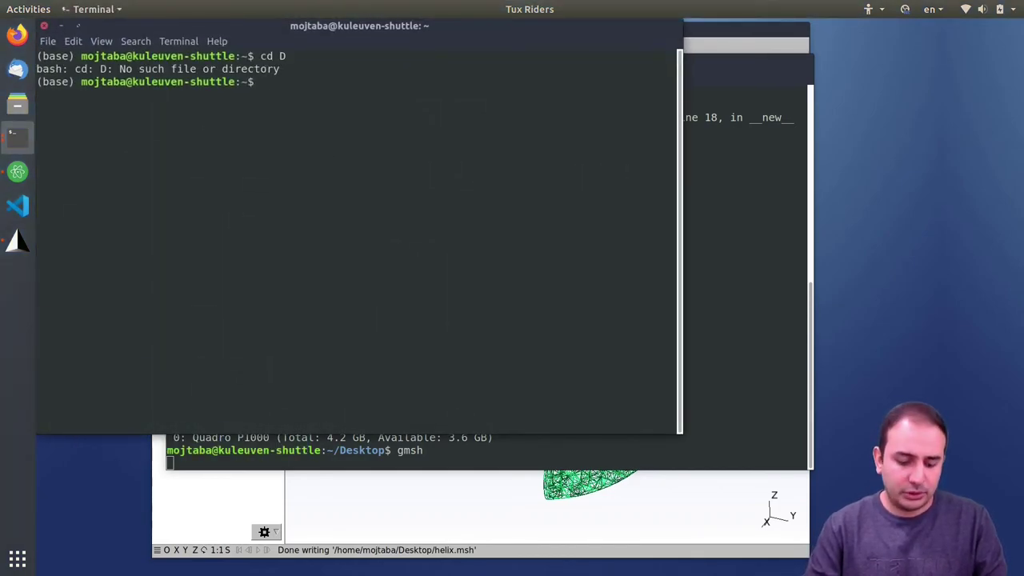
type("cd Des")
key("Tab")
key("Return")
left_click_drag(254, 25, 362, 59)
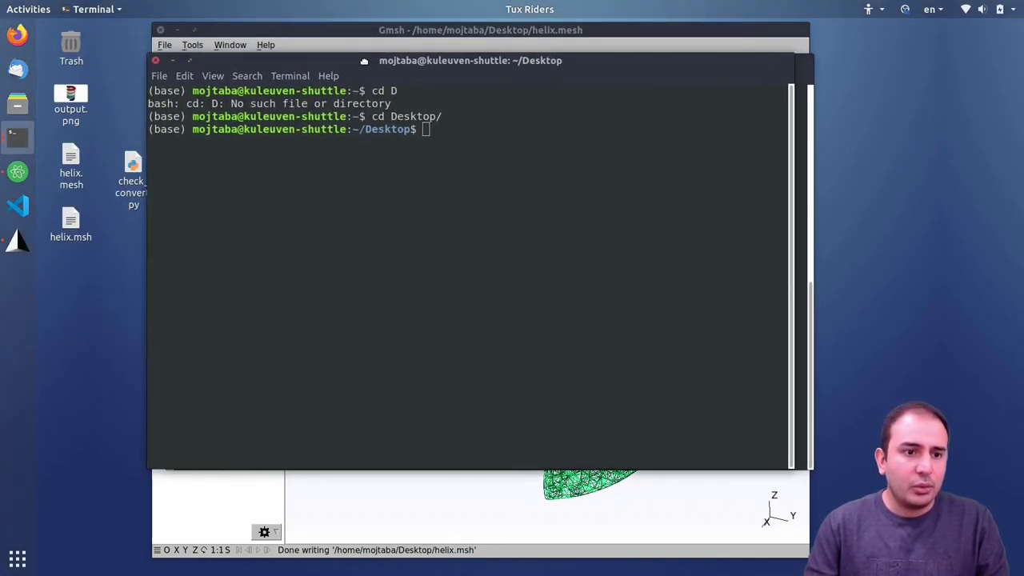
- Run dolfin-convert helix.msh helix.xml to produce the DOLFIN XML mesh files
type("dolfin-c")
key("Tab")
type("he")
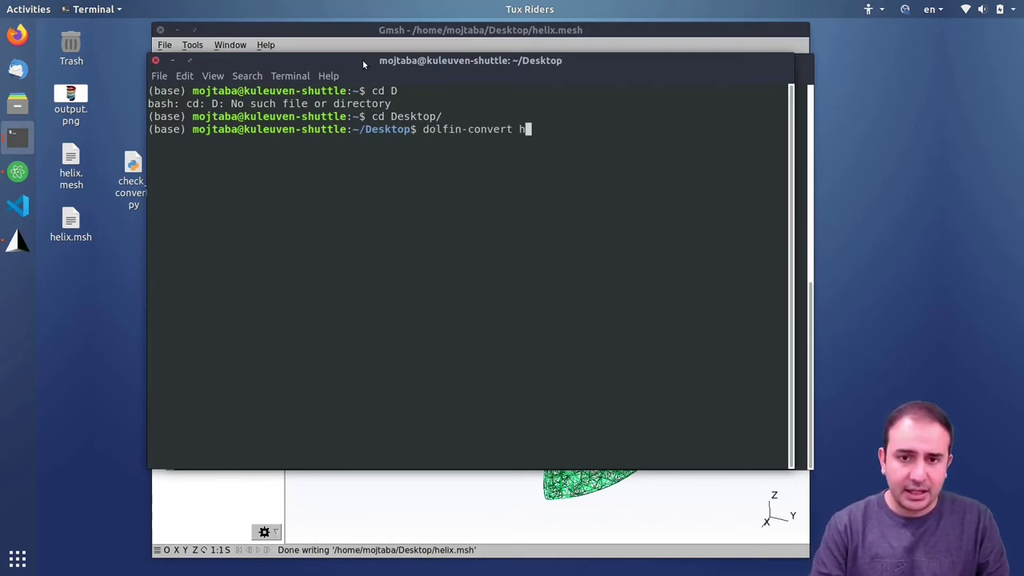
key("Tab")
type("s")
key("Tab")
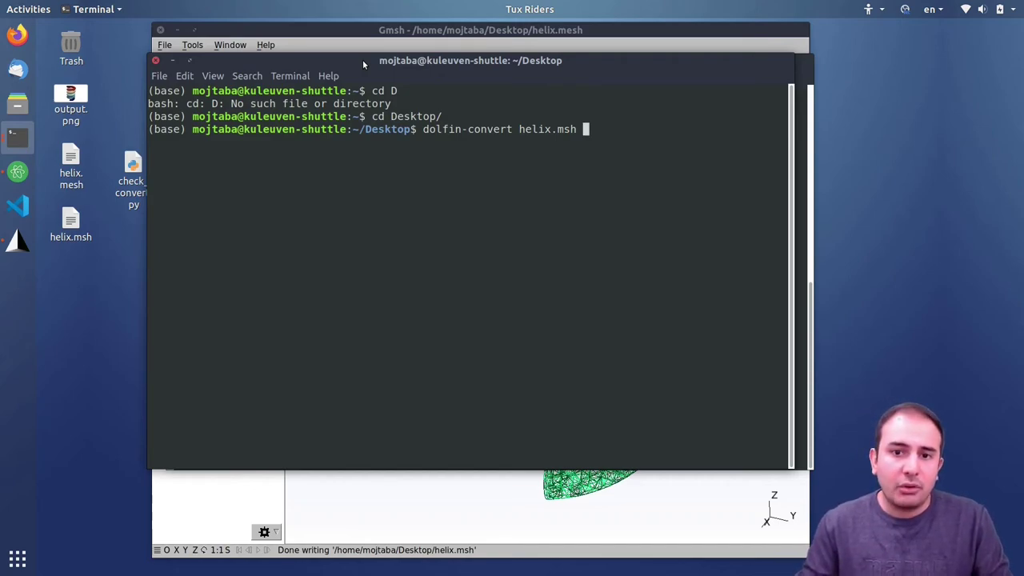
key("Return")
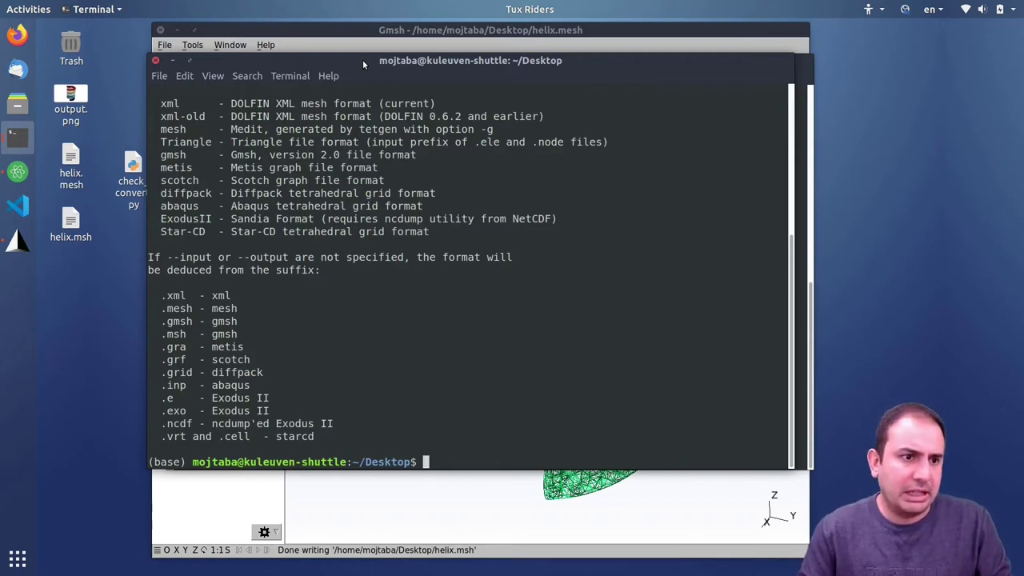
scroll(362, 160, "up", 4)
scroll(362, 160, "up", 2)
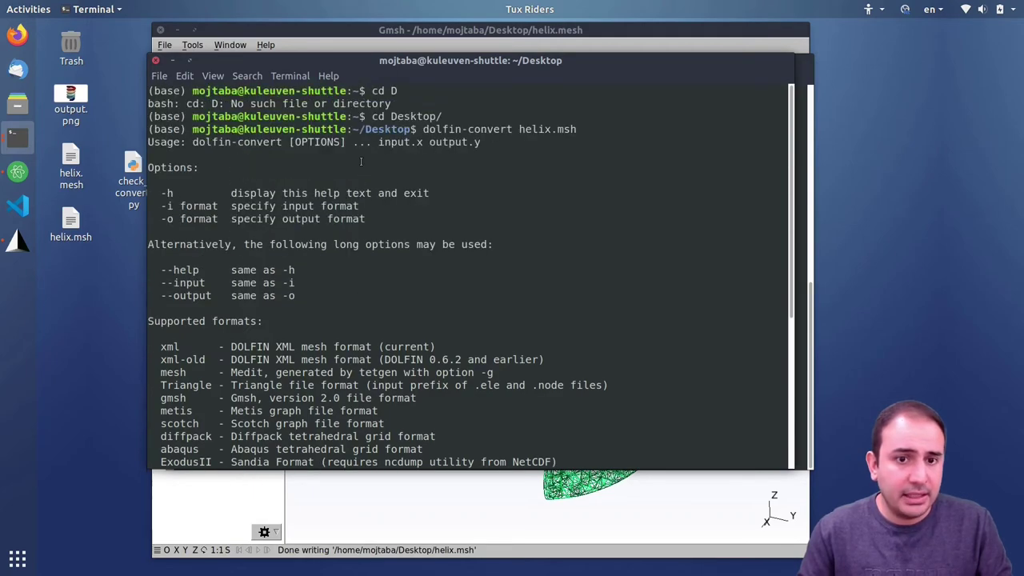
key("Up")
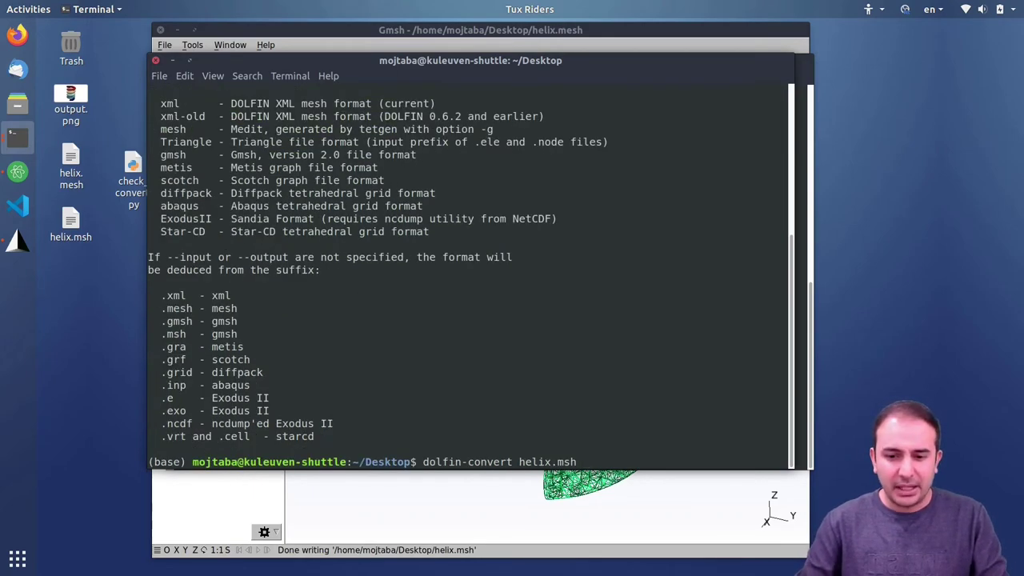
type("helix.msh helix.m")
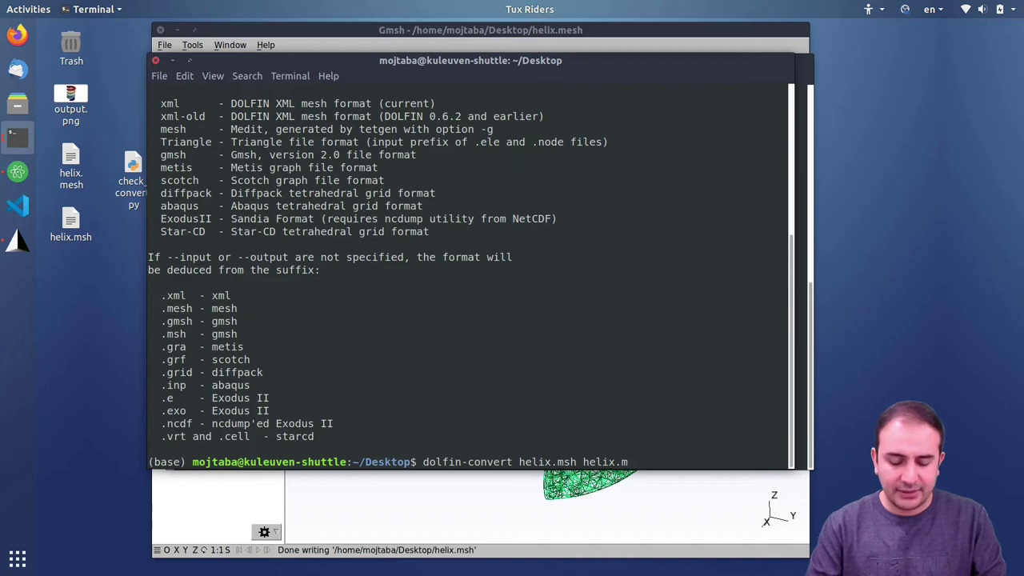
key("BackSpace")
type("xml")
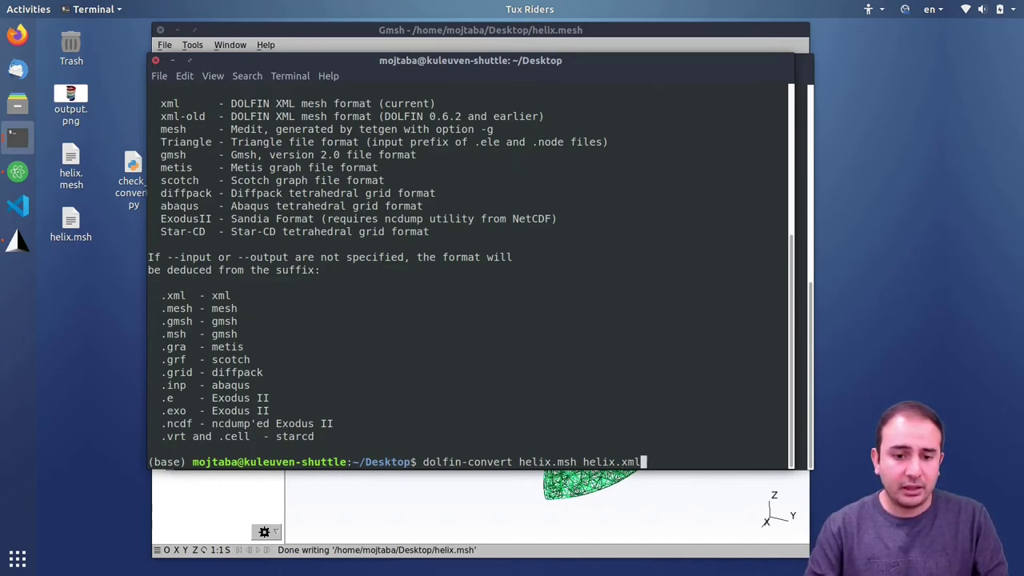
key("Return")
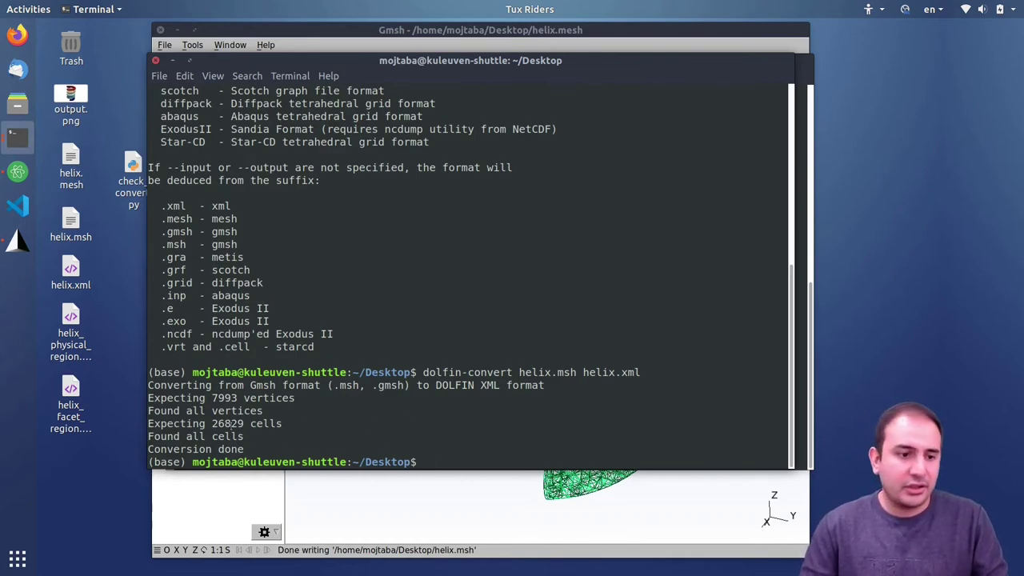
- Check the new helix_facet_region file on the desktop, then clear the terminal with Ctrl+L
left_click(70, 396)
left_click(110, 332)
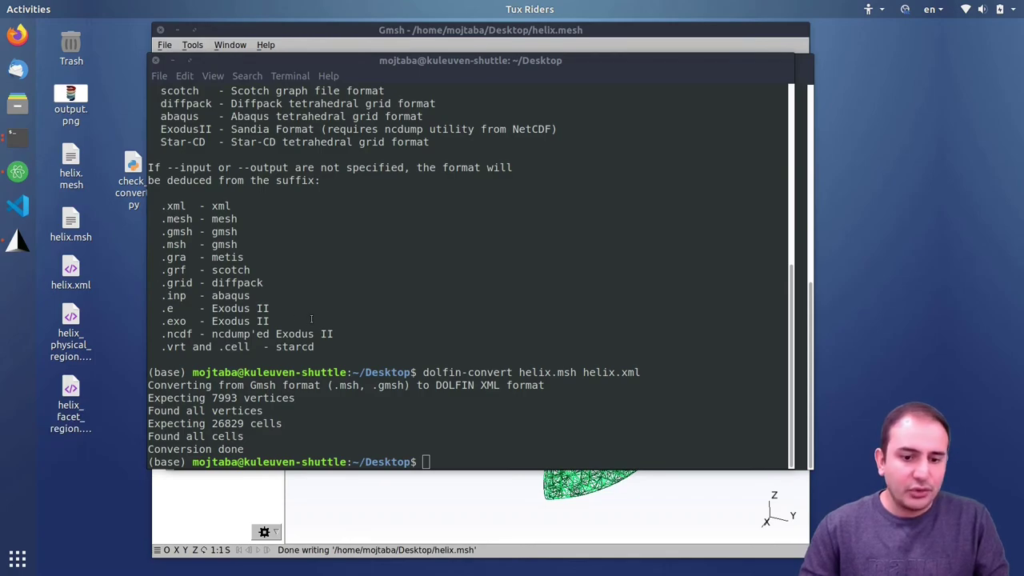
left_click(502, 301)
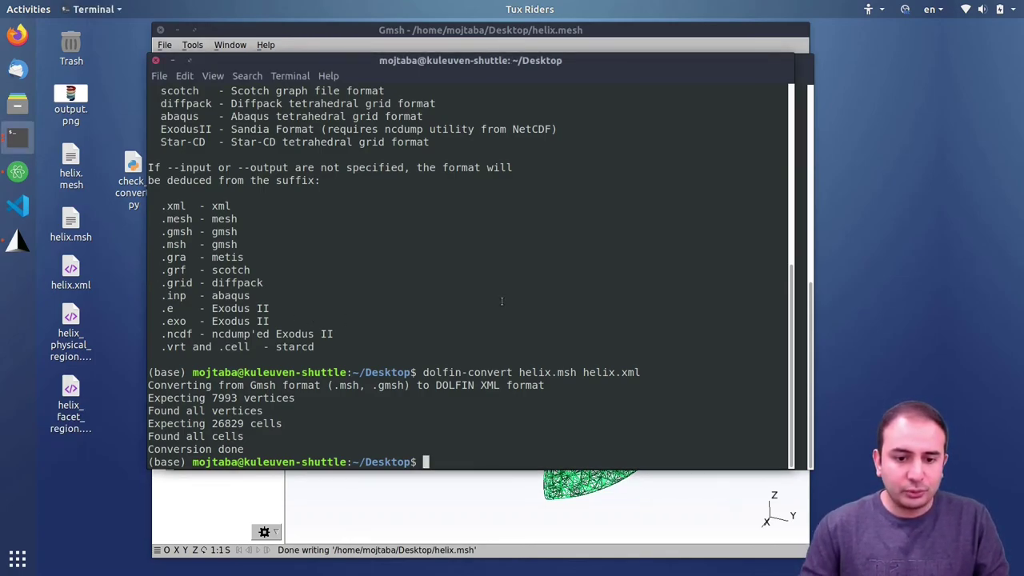
key("ctrl+l")
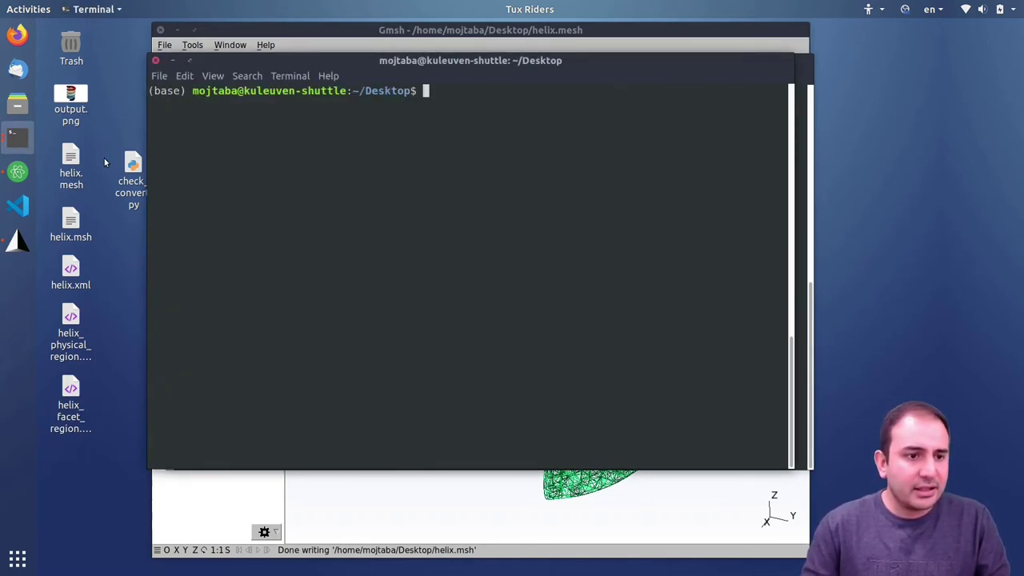
left_click(11, 171)
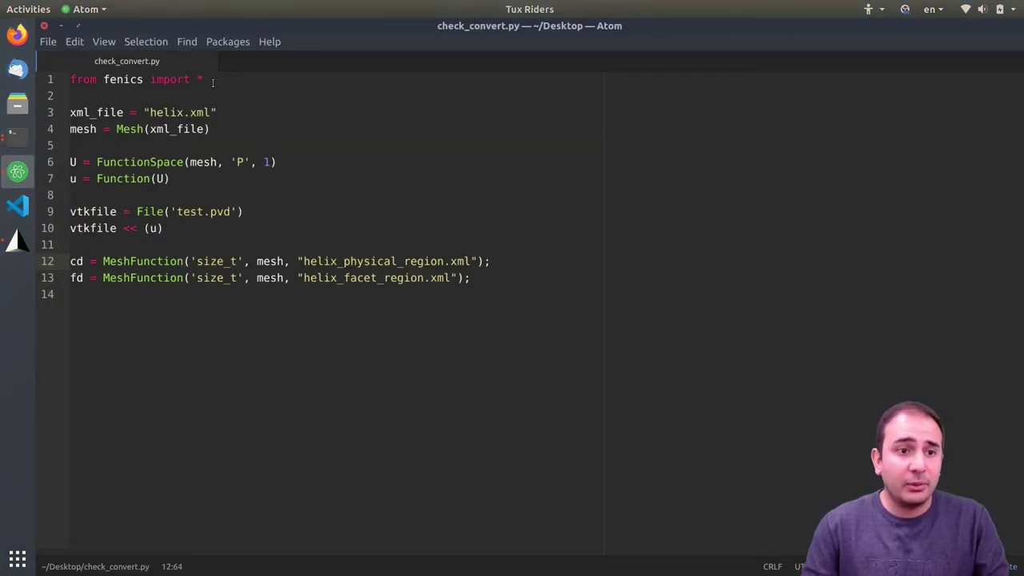
double_click(325, 261)
double_click(412, 278)
left_click(444, 278)
left_click(467, 260)
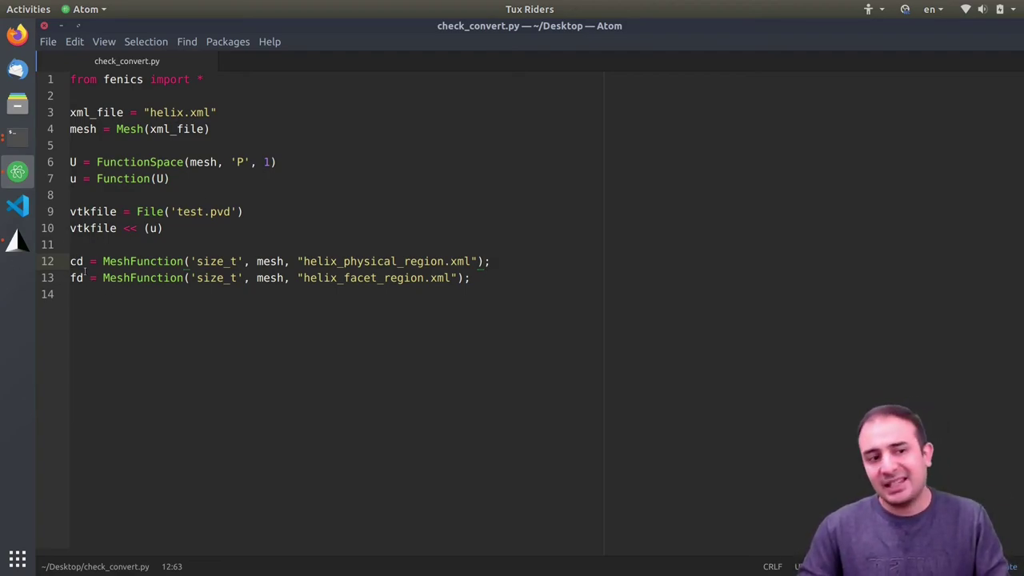
double_click(77, 277)
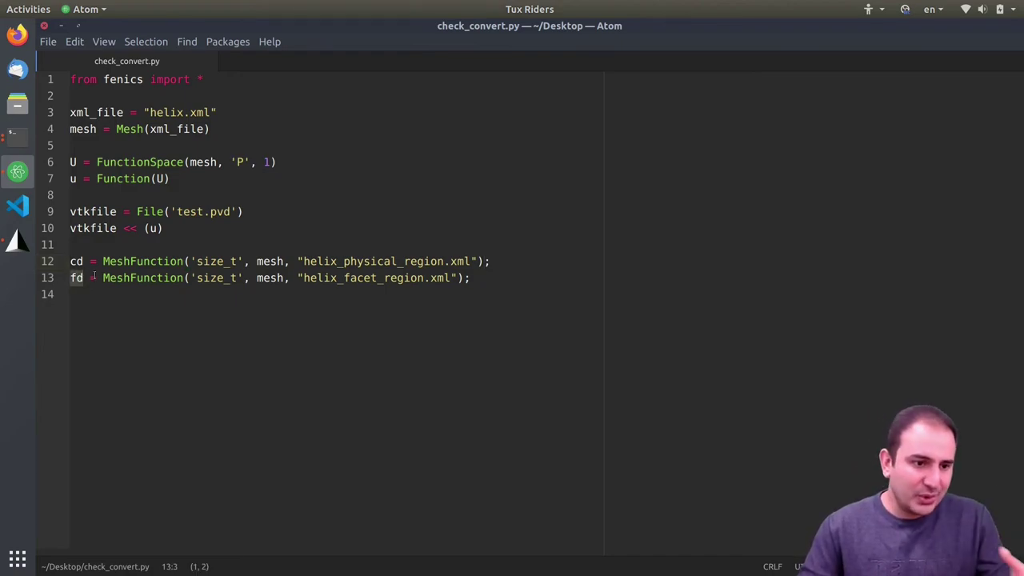
left_click(59, 26)
left_click_drag(409, 57, 388, 61)
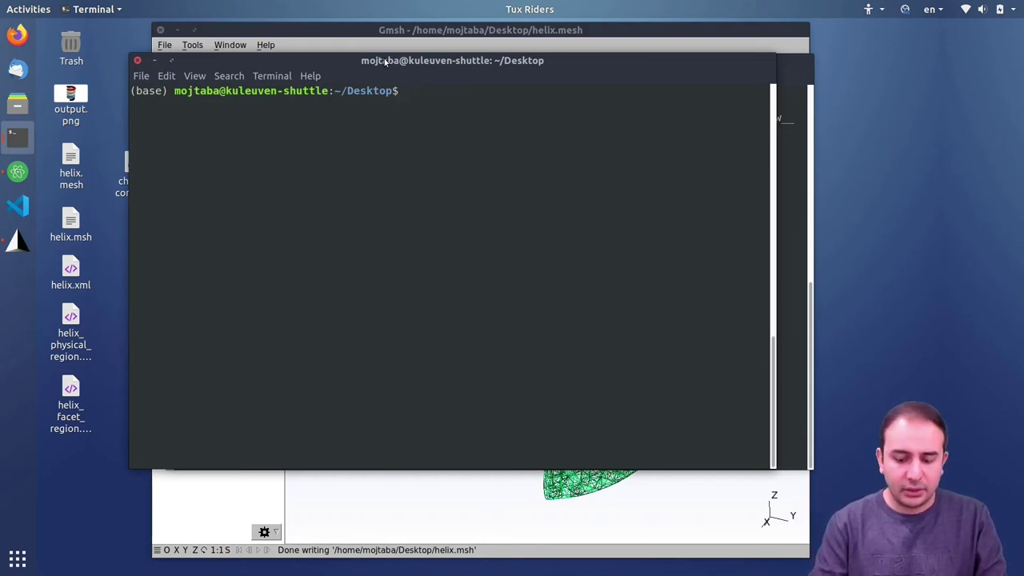
- Run python3 check_convert.py, then rerun it after conda deactivate so it succeeds
type("python")
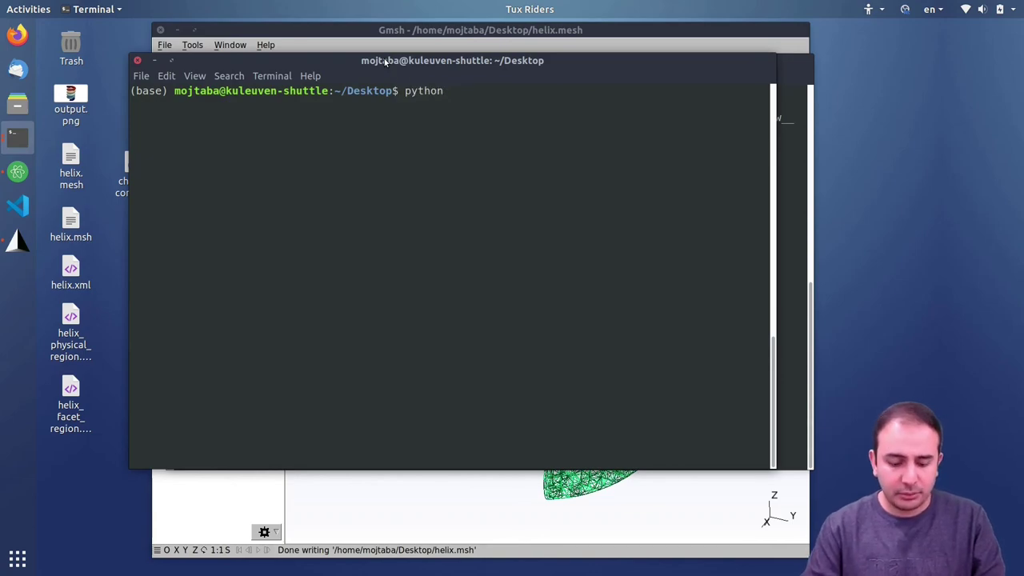
type("3 check_convert.py")
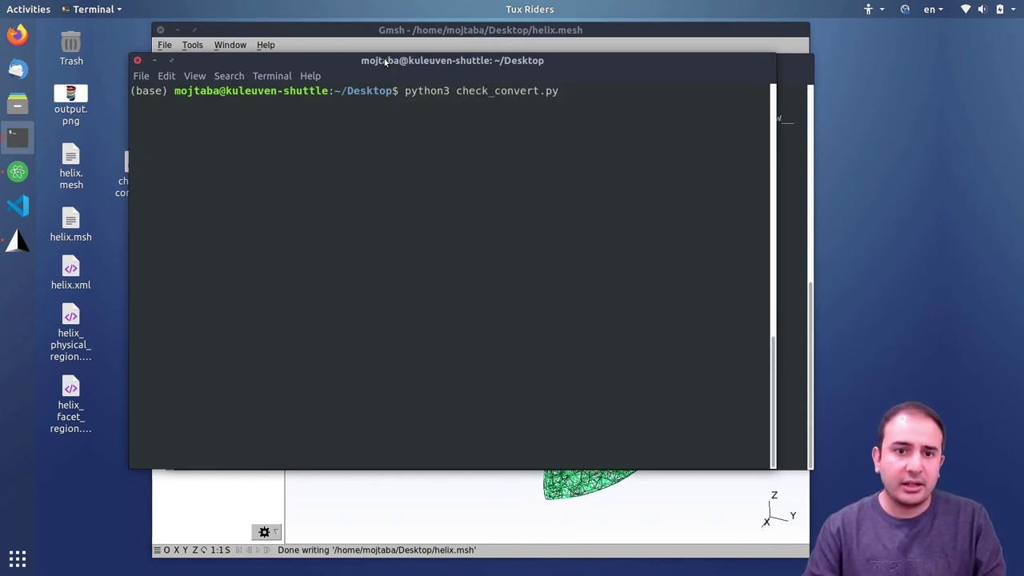
key("Return")
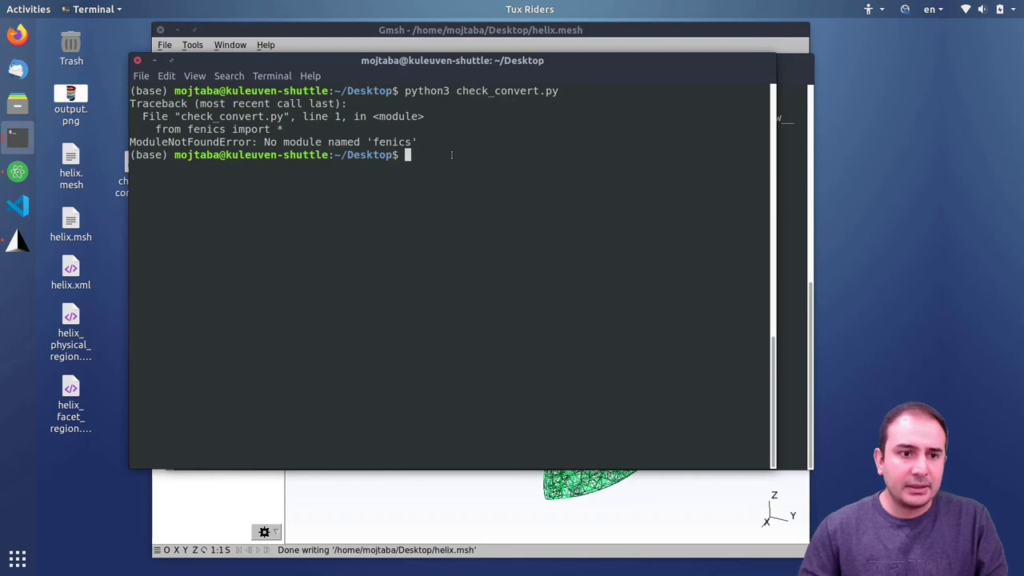
type("con")
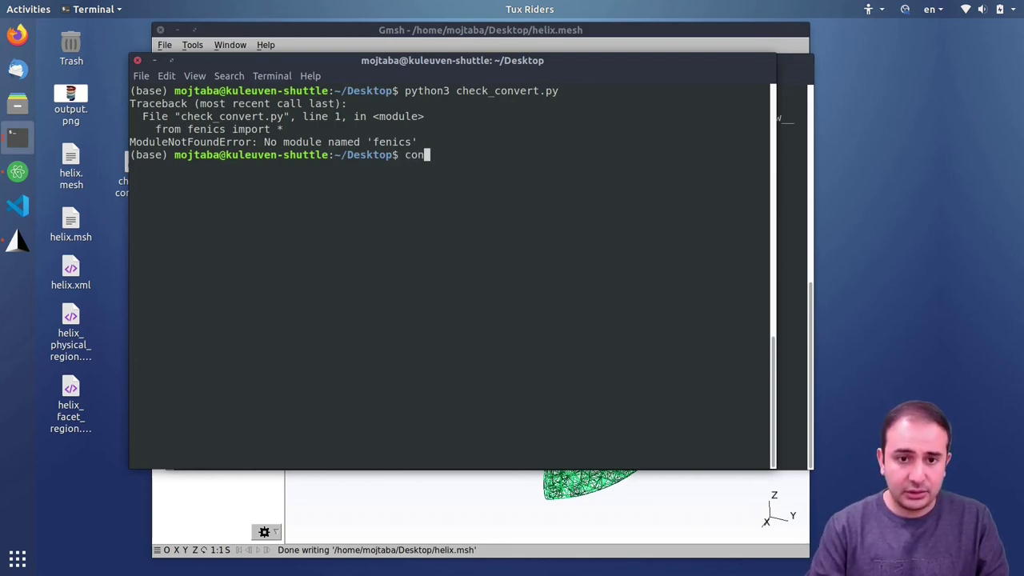
type("da deact")
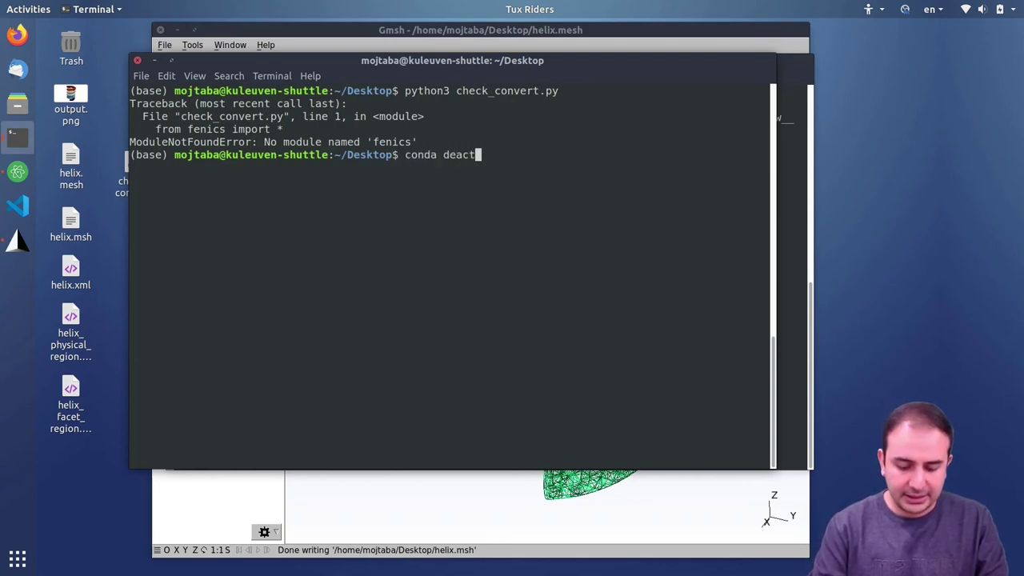
type("ivate")
key("Return")
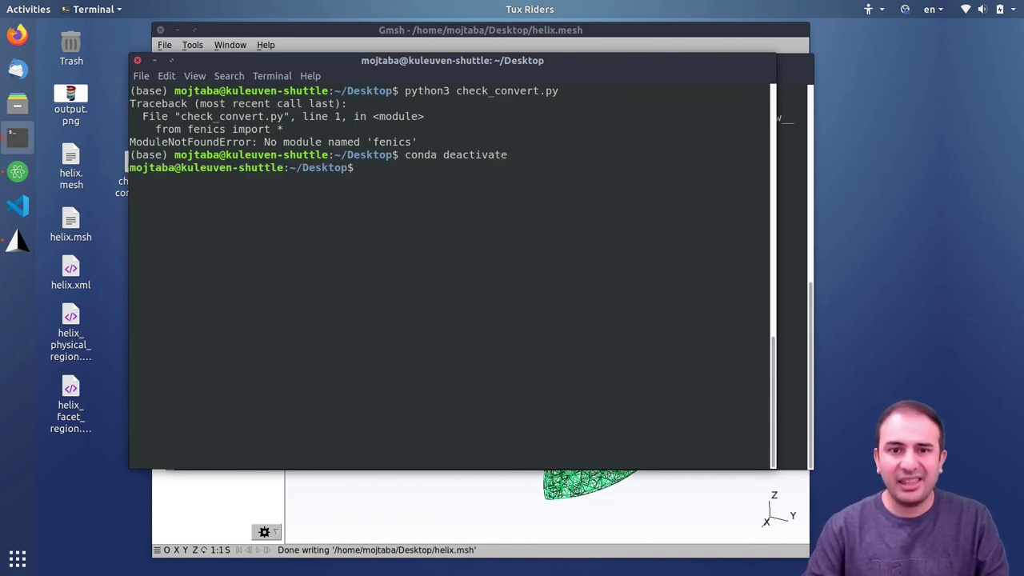
key("Up")
key("Up")
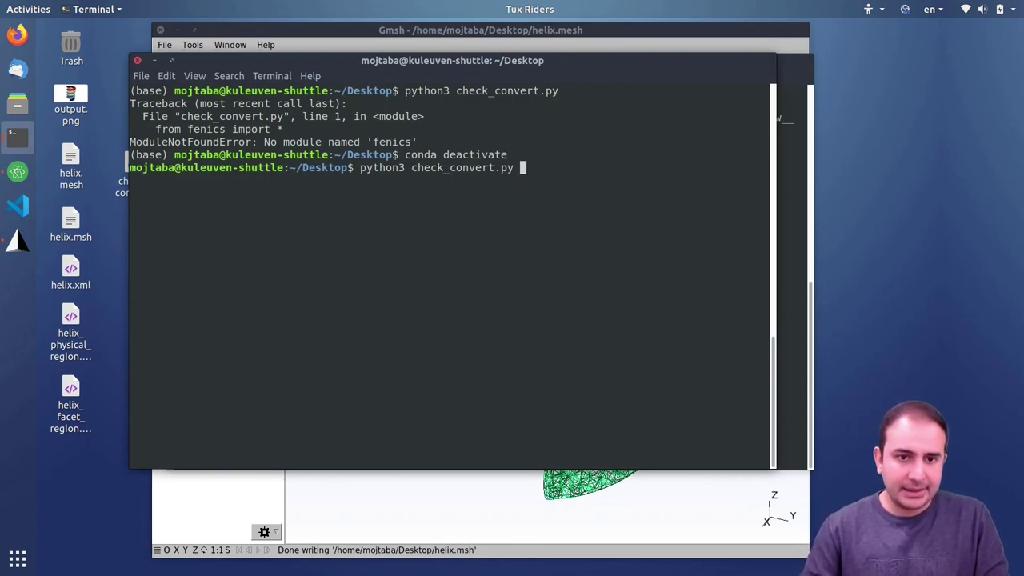
key("Return")
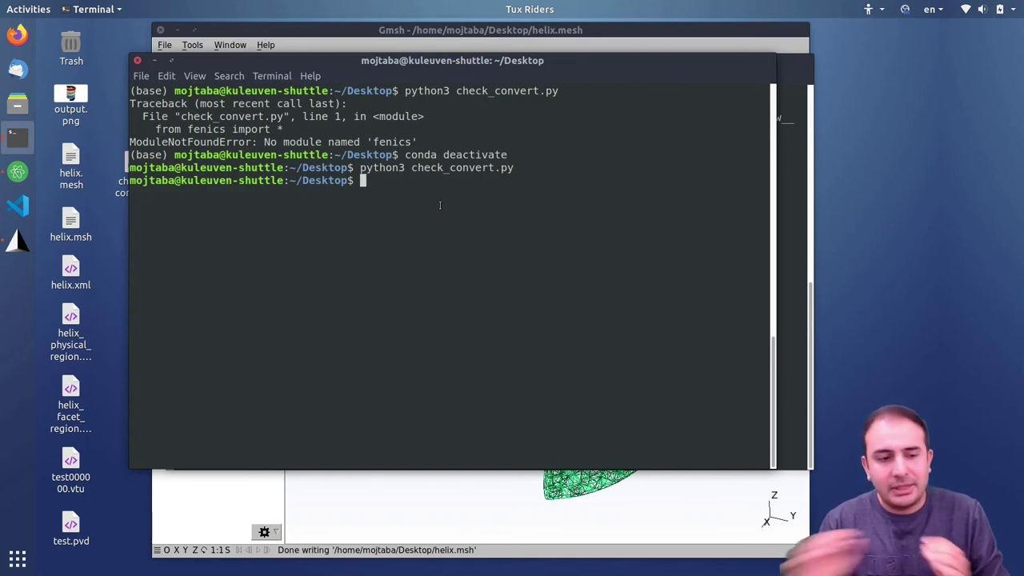
- Bring the Gmsh window with the helix mesh forward and shift it slightly right
mouse_move(94, 320)
left_mouse_down()
mouse_move(76, 432)
mouse_move(104, 332)
left_mouse_up()
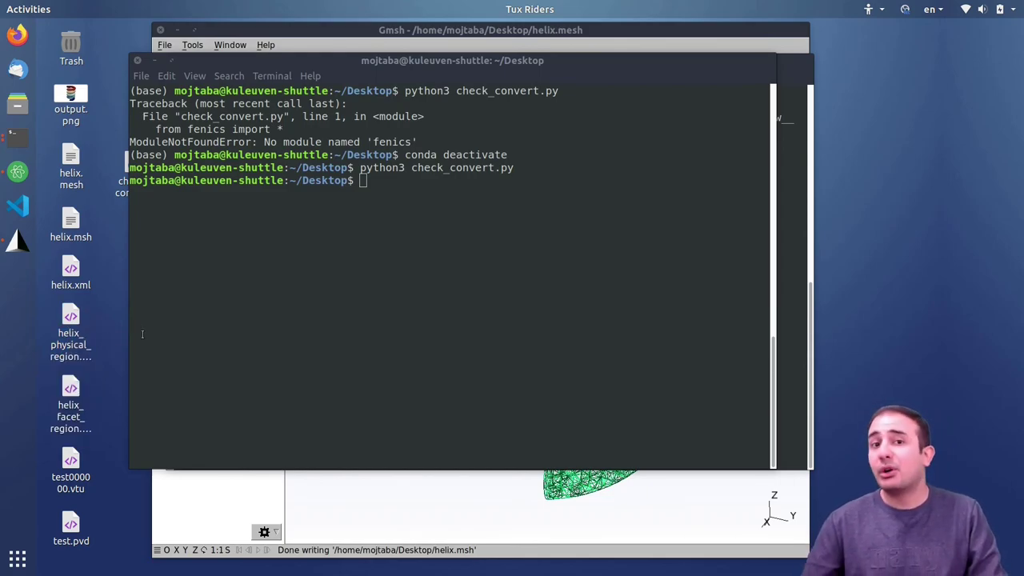
left_click(286, 61)
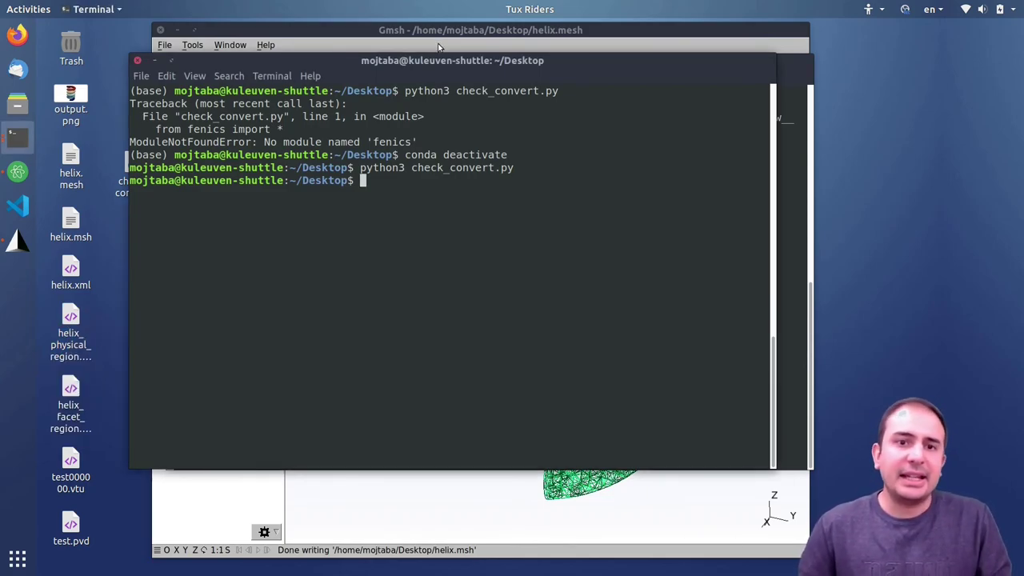
left_click(450, 30)
left_click_drag(454, 30, 478, 29)
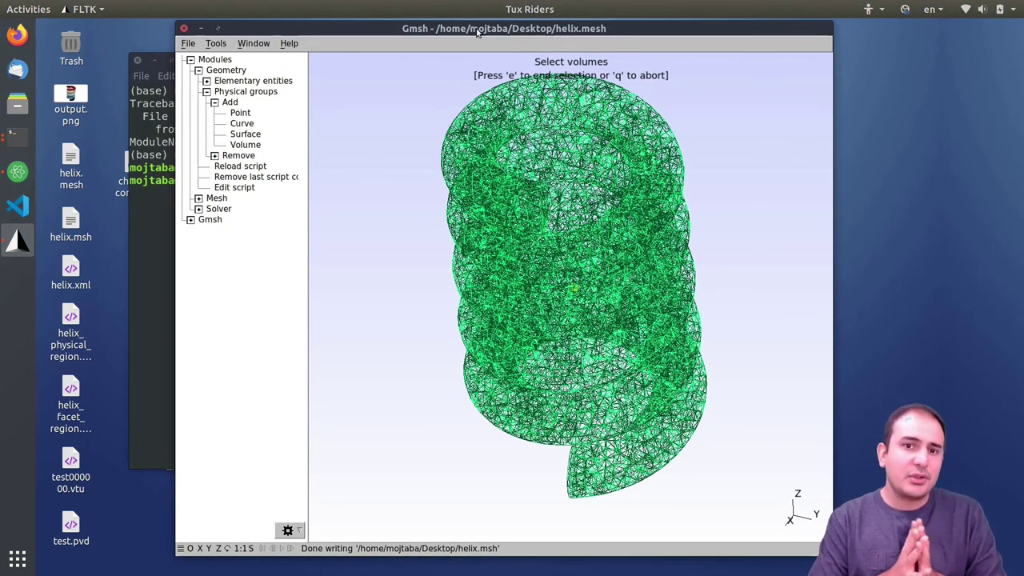